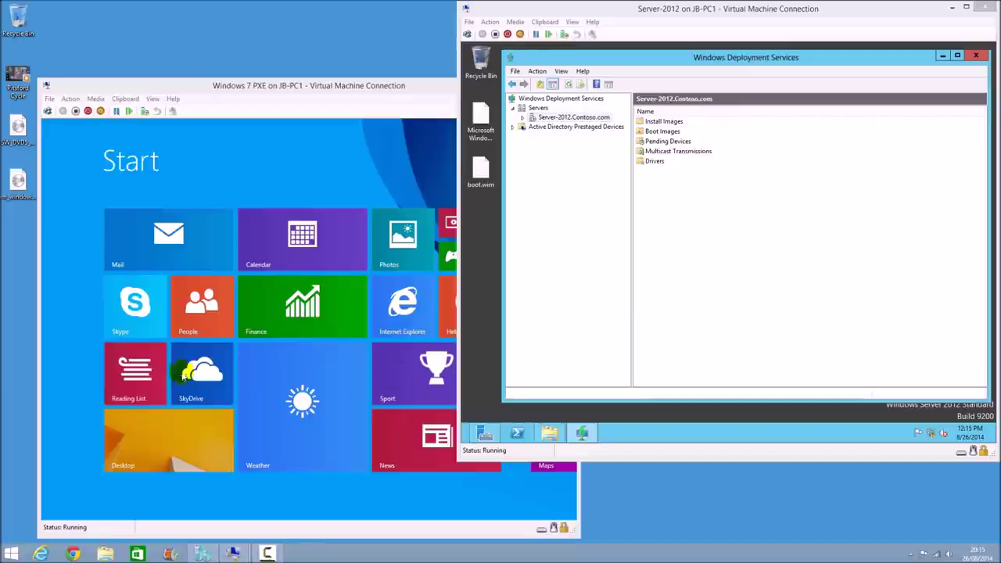
Move the Windows 7 PXE client window left and bring the Server-2012 console forward.
left_click_drag(276, 87, 240, 91)
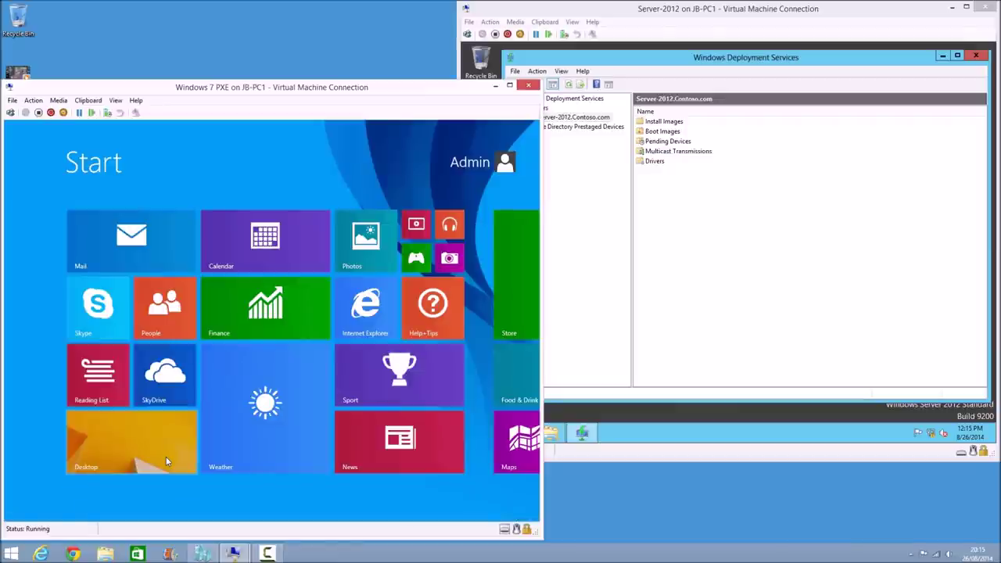
left_click(659, 290)
left_click(682, 251)
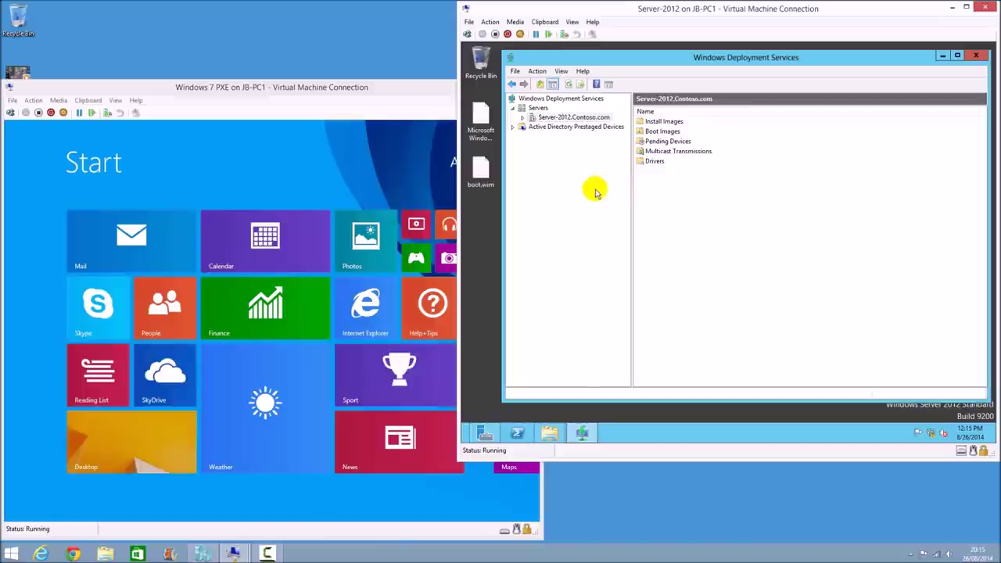
right_click(558, 121)
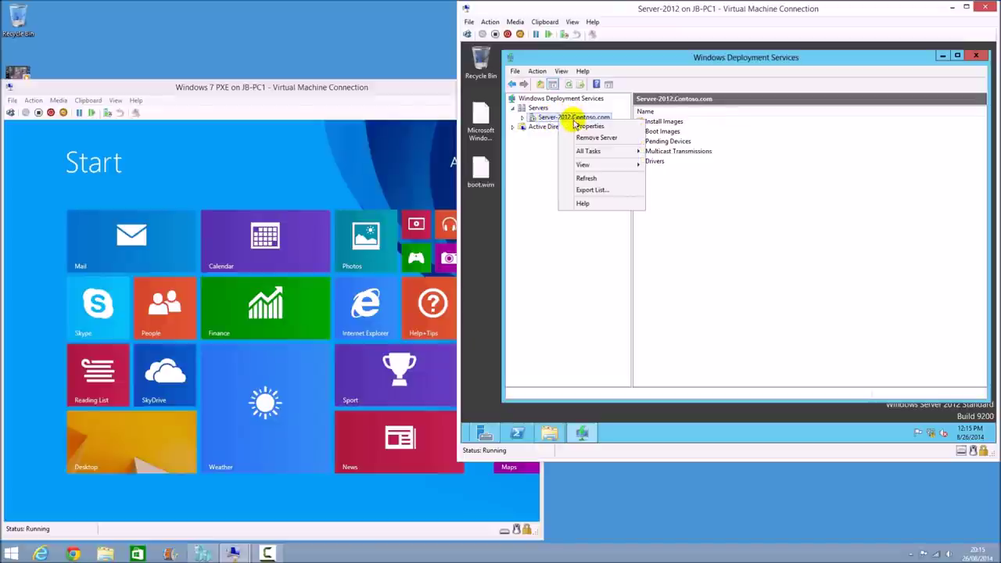
left_click(588, 126)
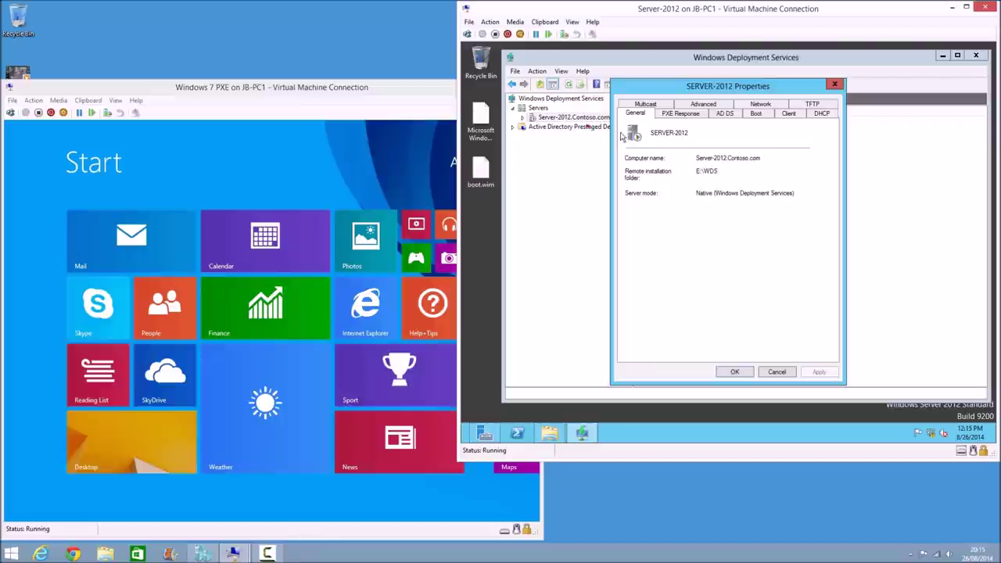
left_click(666, 115)
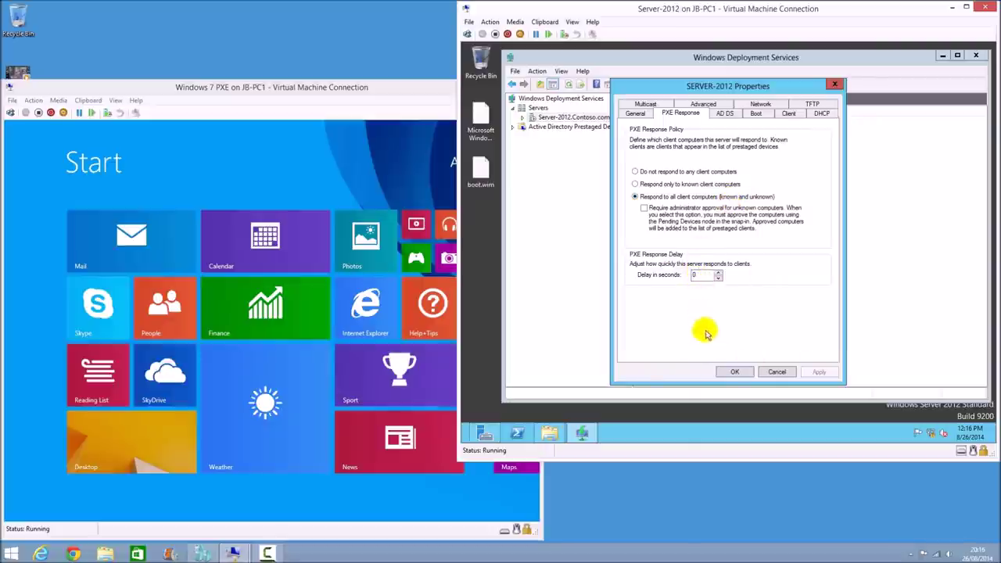
left_click(734, 371)
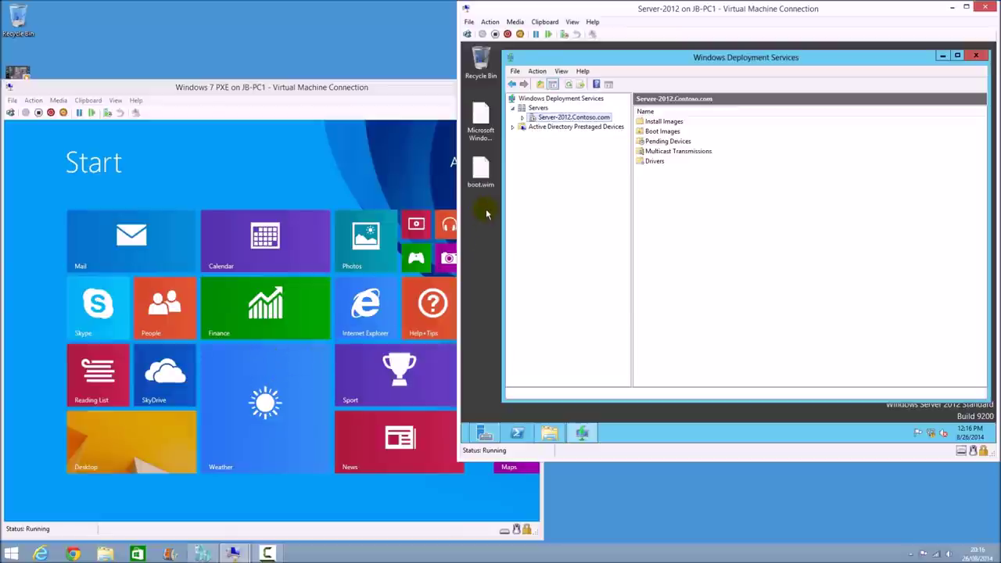
left_click(478, 174)
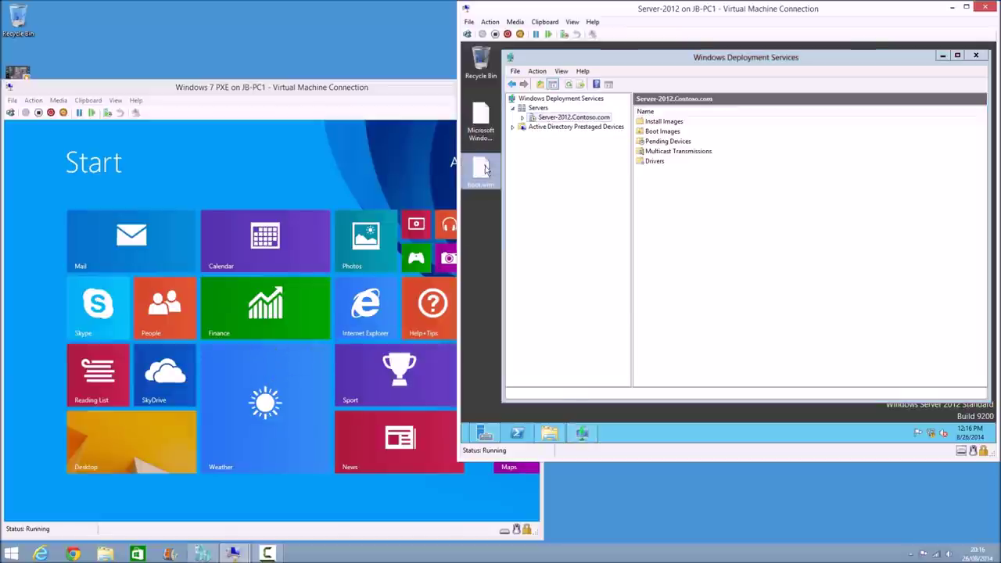
left_click(478, 117)
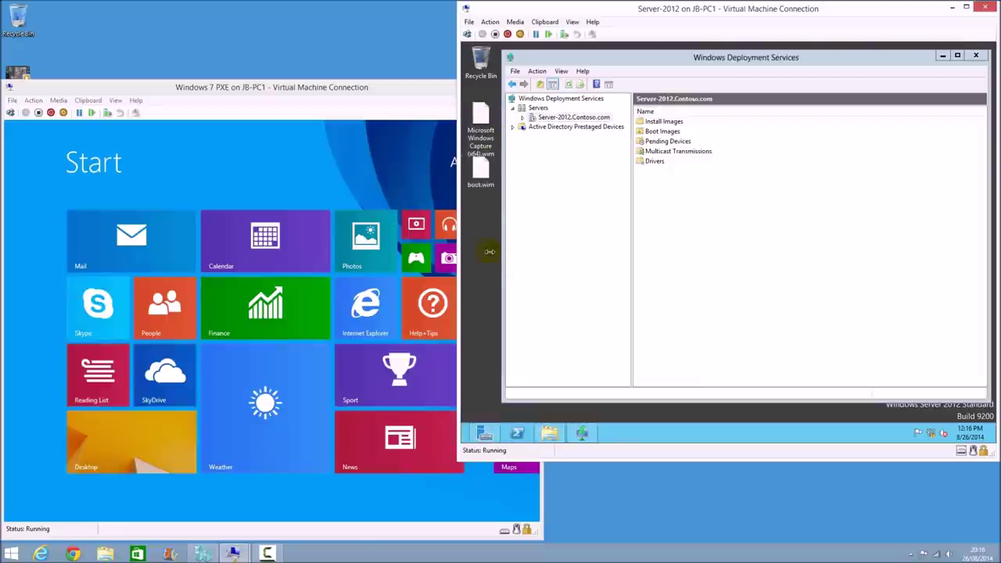
left_click(550, 432)
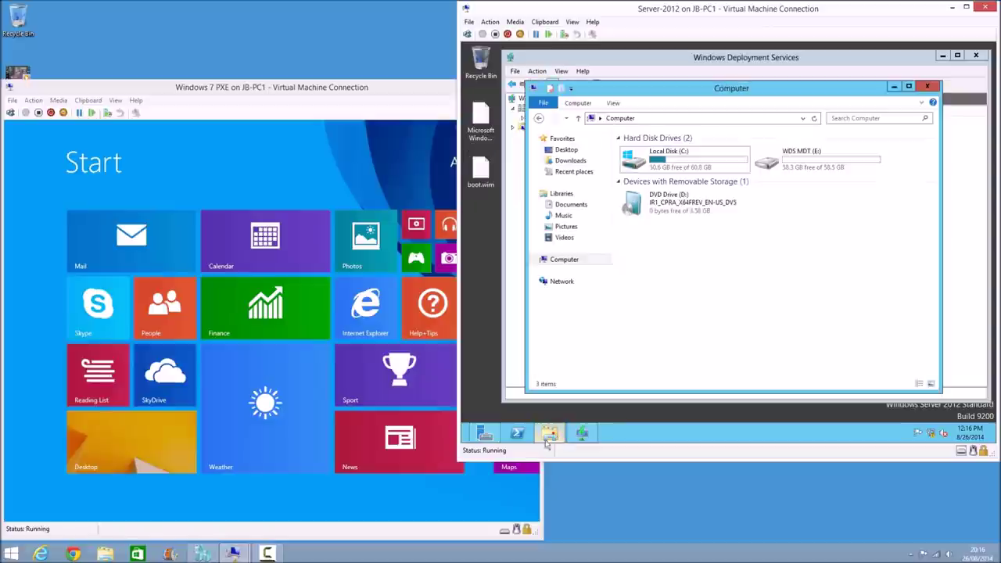
left_click(670, 202)
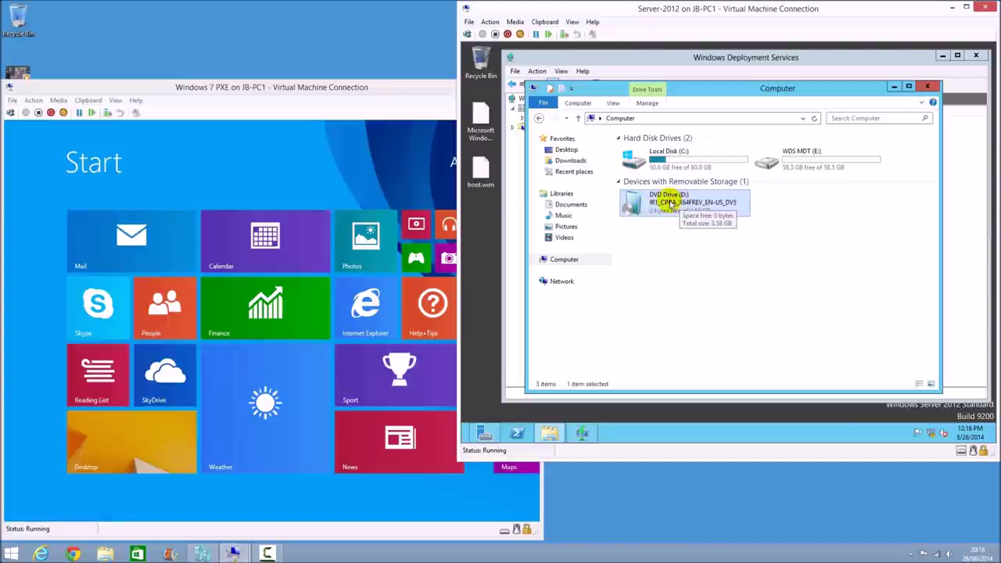
right_click(671, 203)
left_click(689, 229)
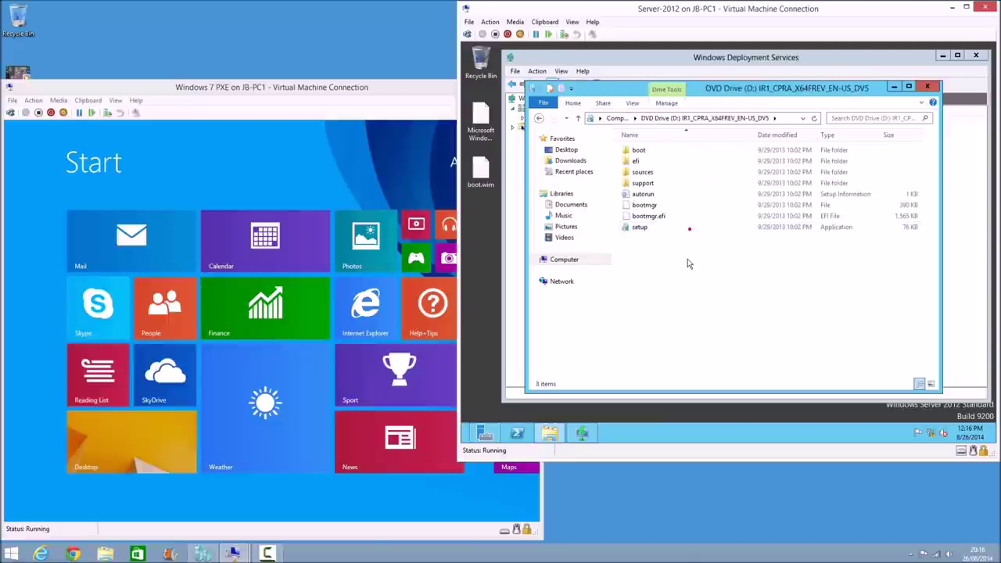
double_click(642, 171)
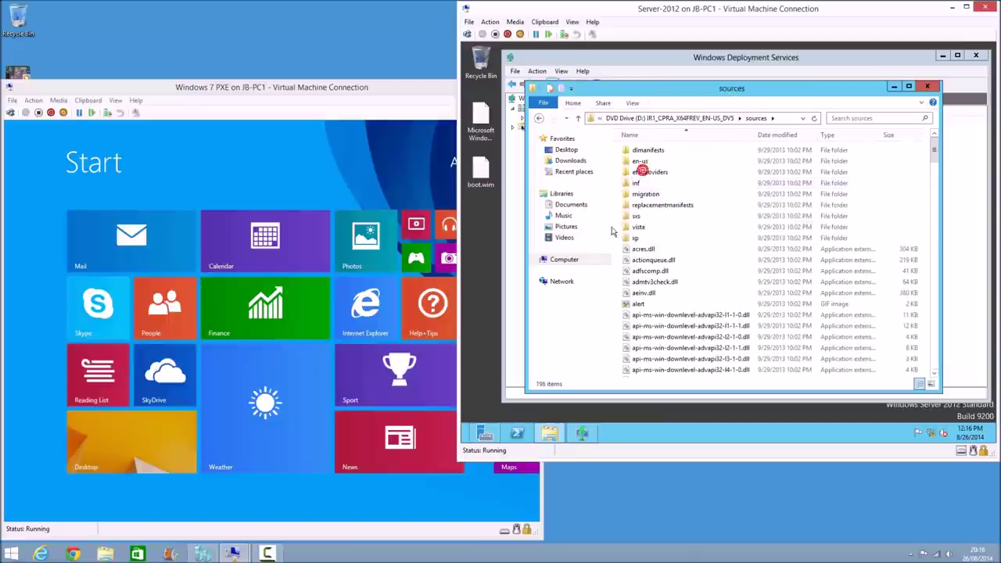
left_click(638, 303)
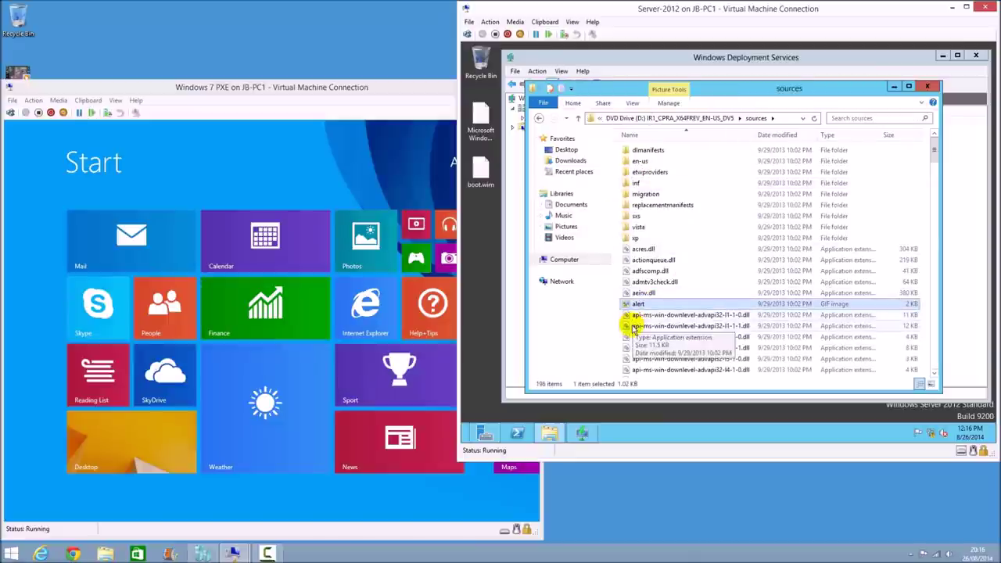
type("boot")
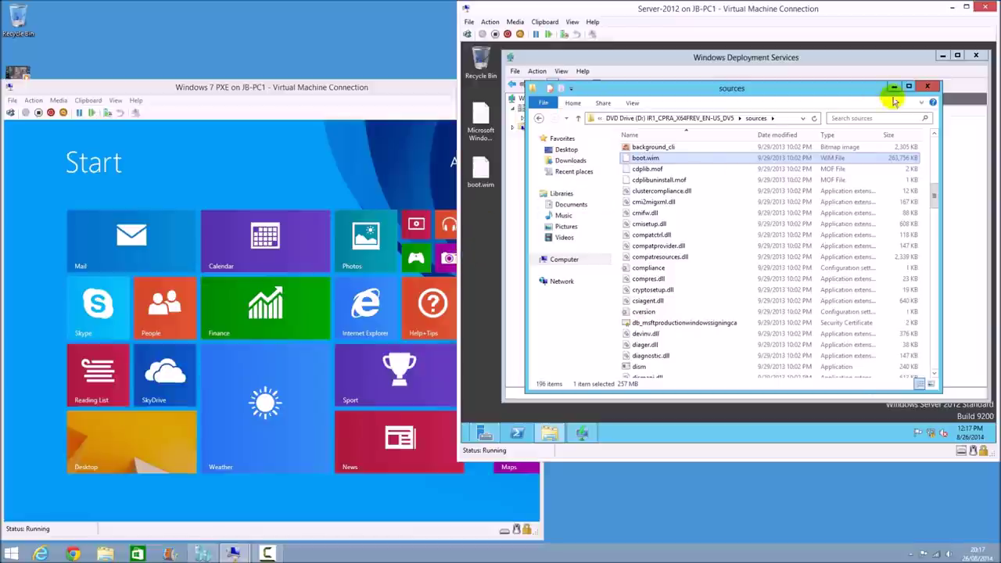
left_click(925, 86)
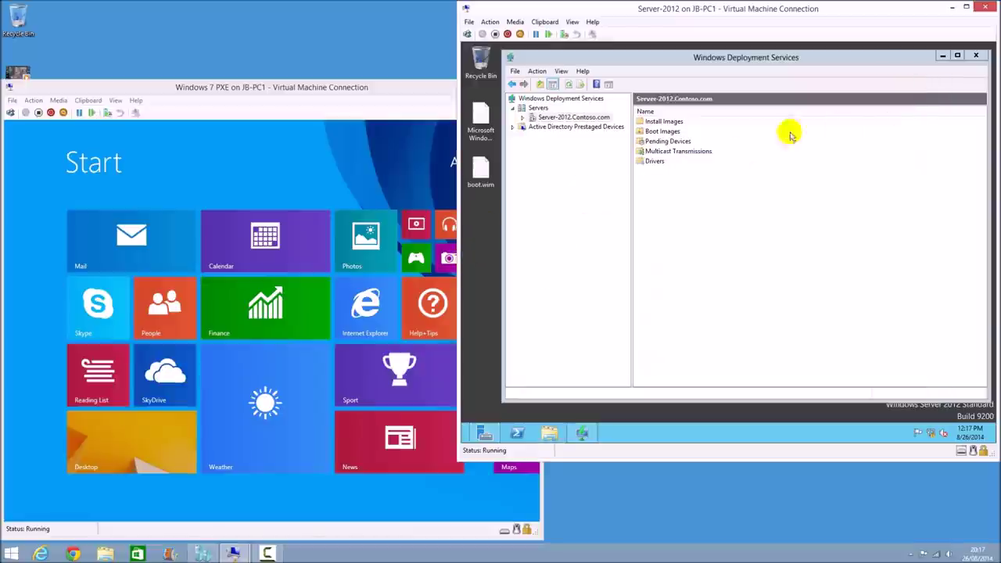
Copy boot.wim from the desktop into E:\WDS\Boot\x64\Images on the WDS MDT drive.
left_click(547, 434)
left_click(564, 260)
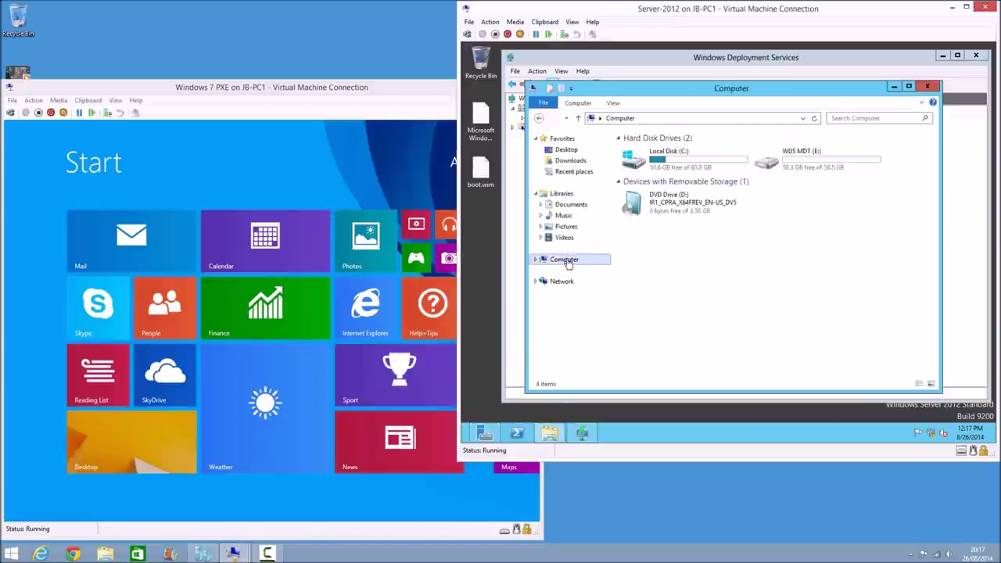
double_click(785, 160)
double_click(656, 153)
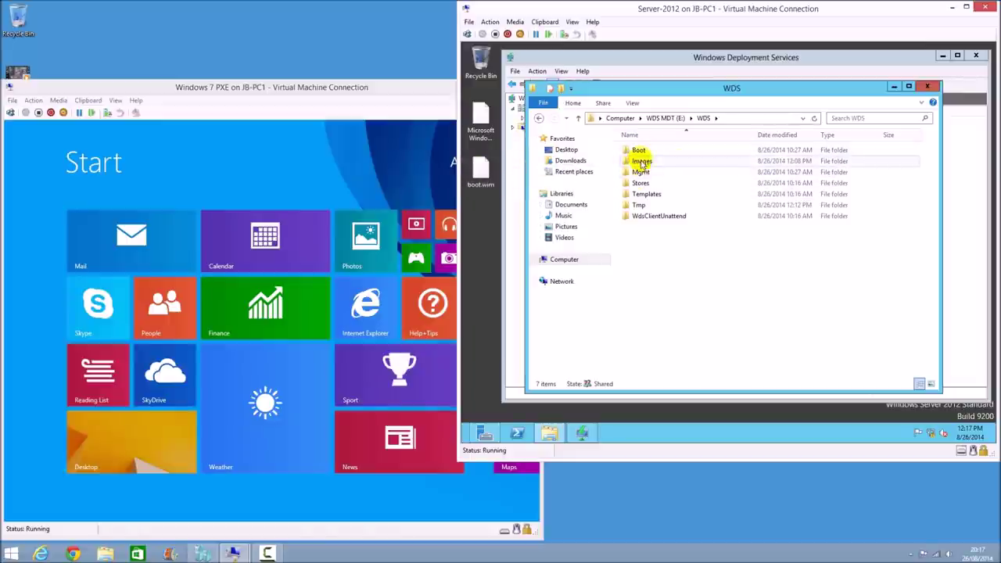
double_click(639, 150)
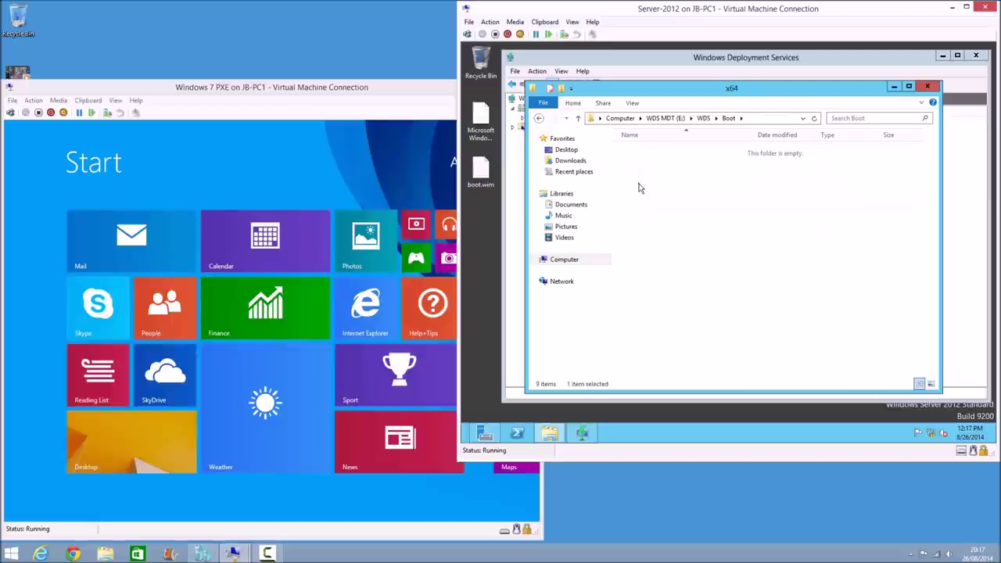
double_click(637, 183)
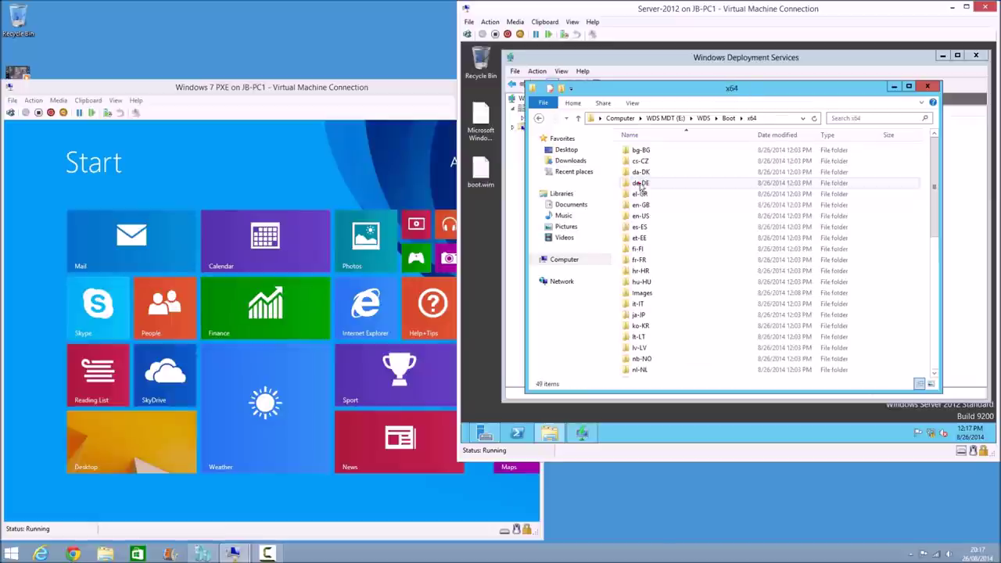
double_click(638, 294)
left_click_drag(480, 168, 733, 198)
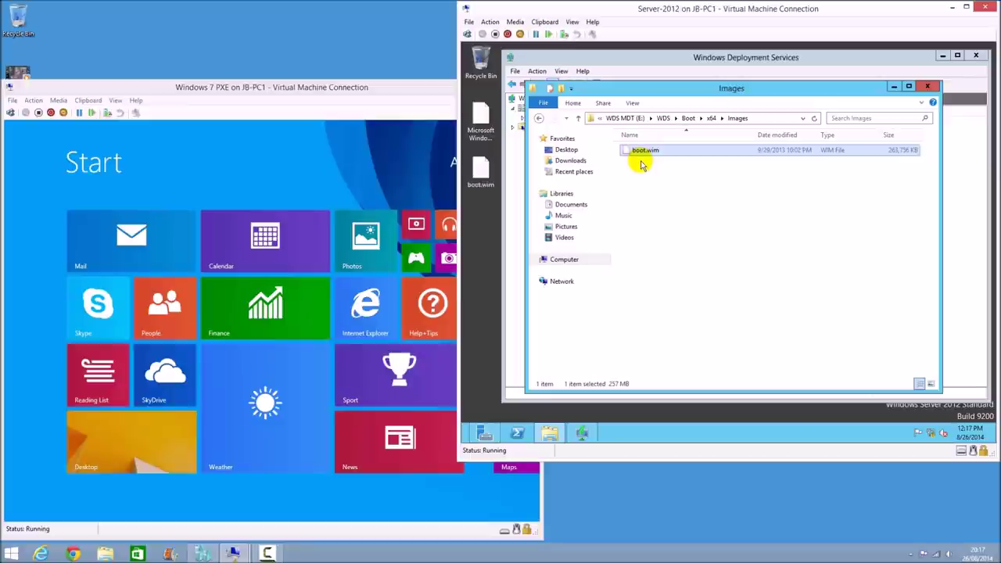
left_click(887, 59)
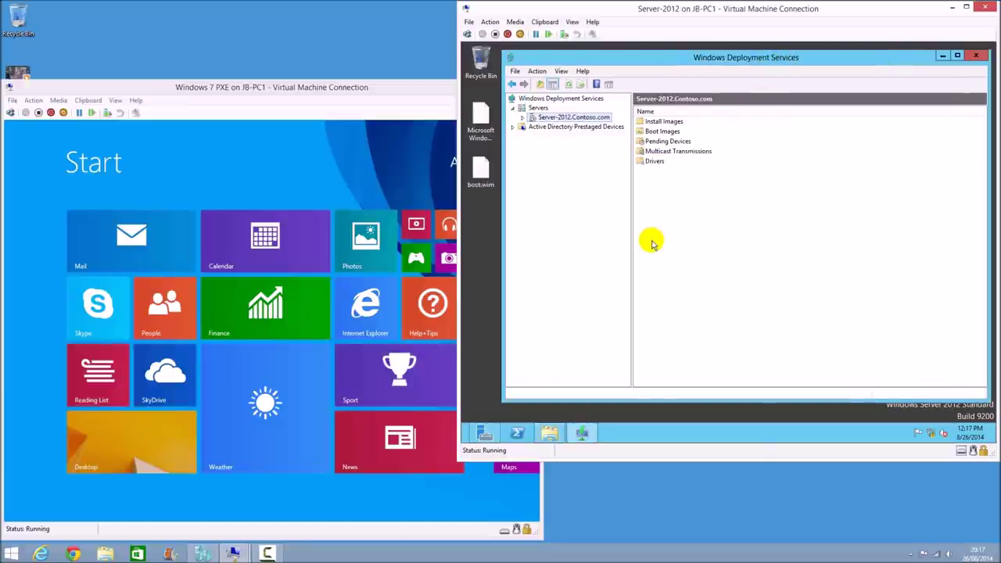
Delete the Microsoft Windows Setup (x64) boot image from Boot Images and confirm the deletion.
left_click(653, 131)
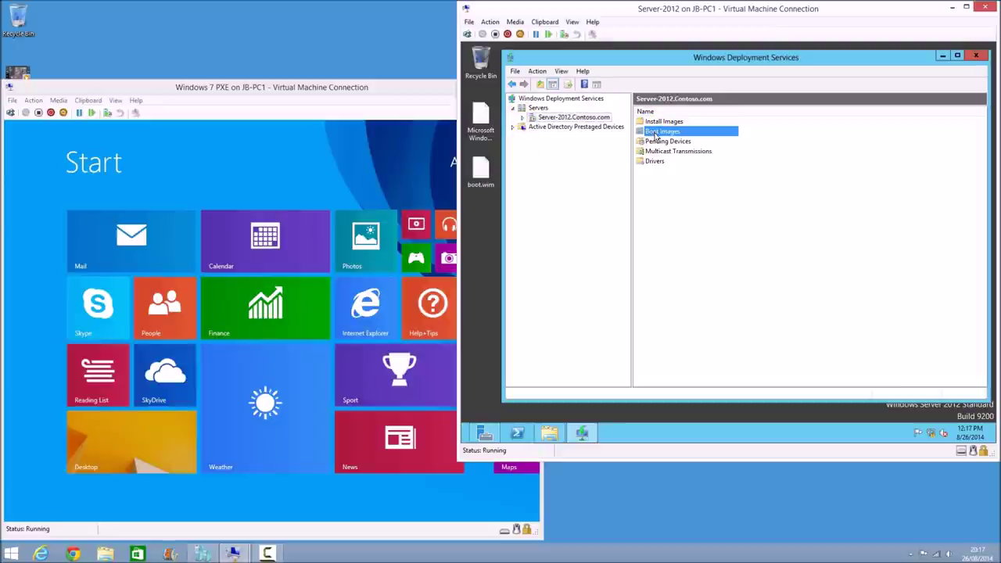
double_click(655, 132)
left_click(677, 125)
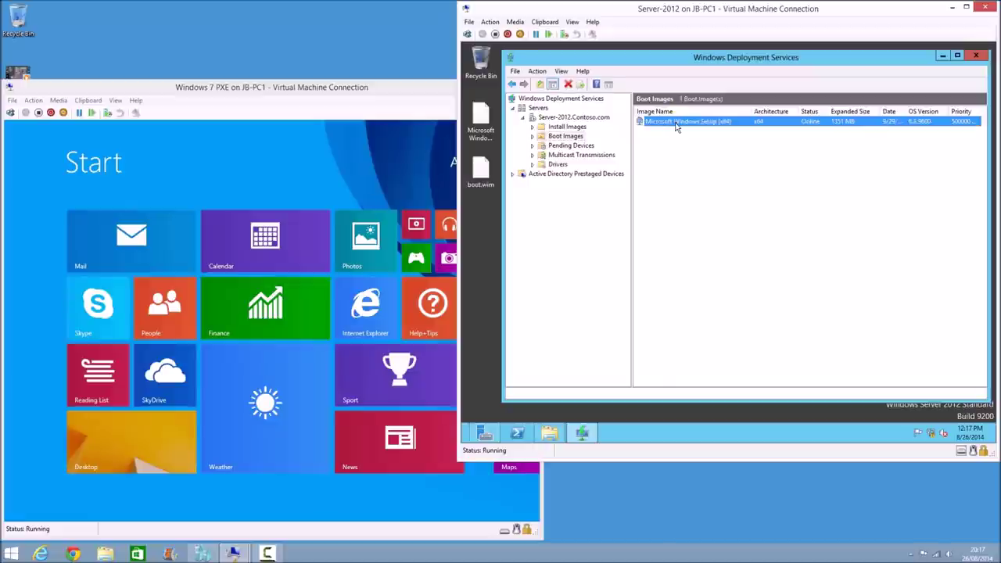
right_click(677, 127)
left_click(712, 213)
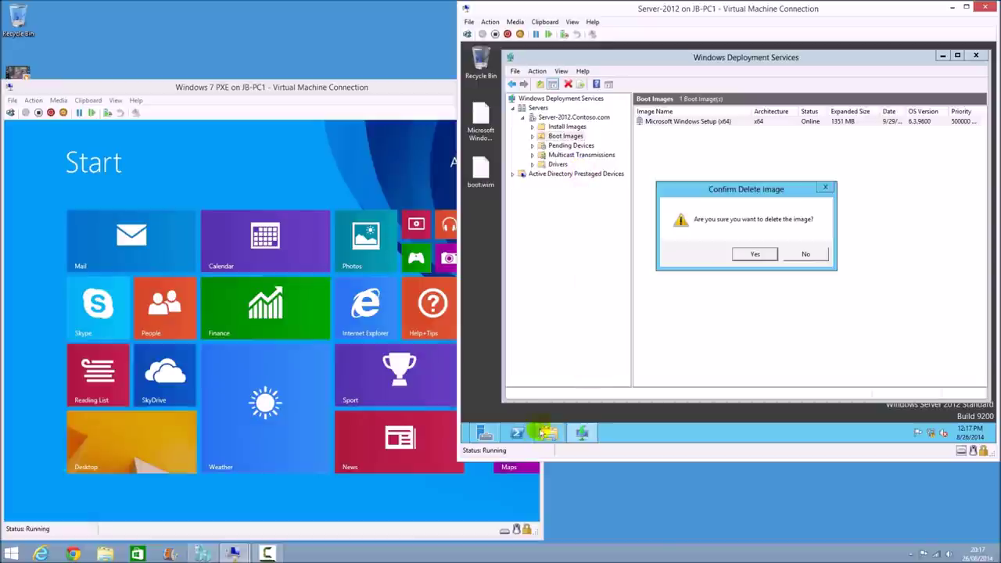
left_click(549, 432)
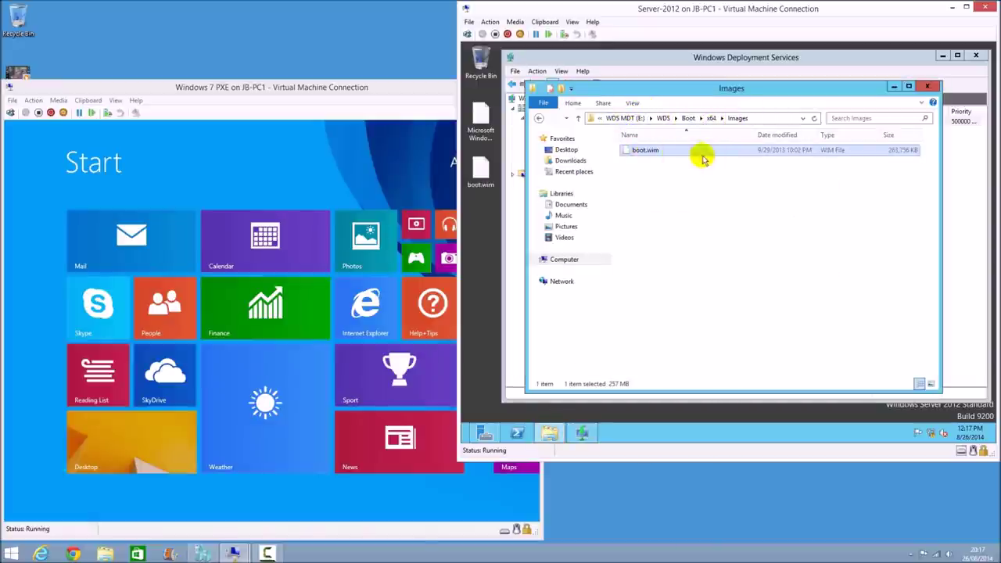
left_click(969, 183)
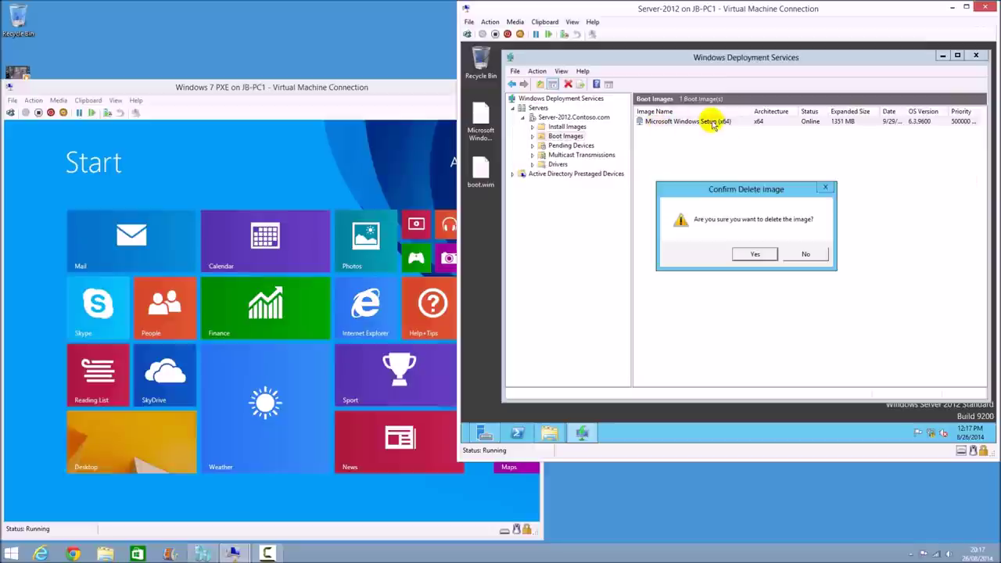
left_click(755, 254)
Start adding a boot image using boot.wim from the desktop as the image file.
right_click(565, 136)
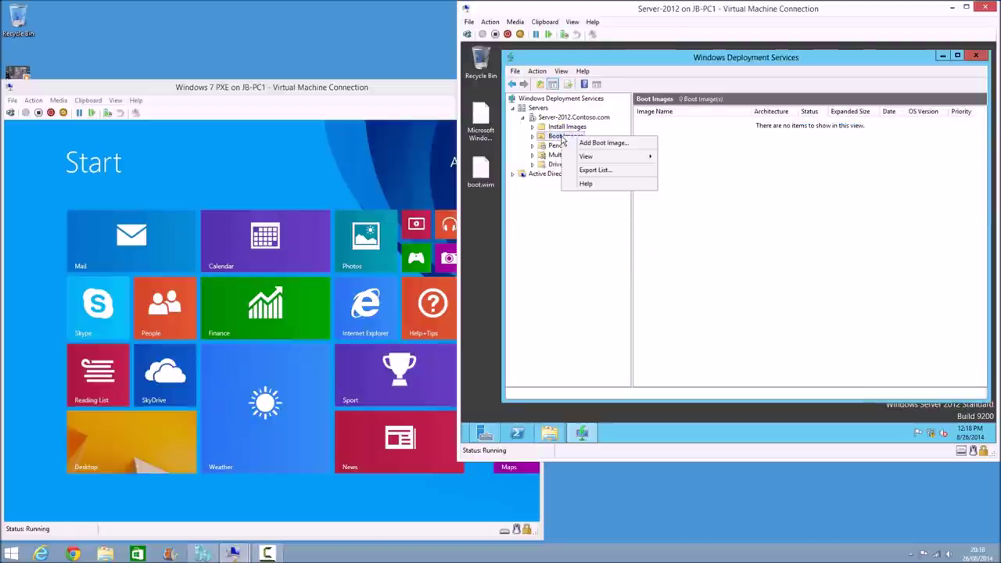
left_click(598, 141)
left_click(819, 208)
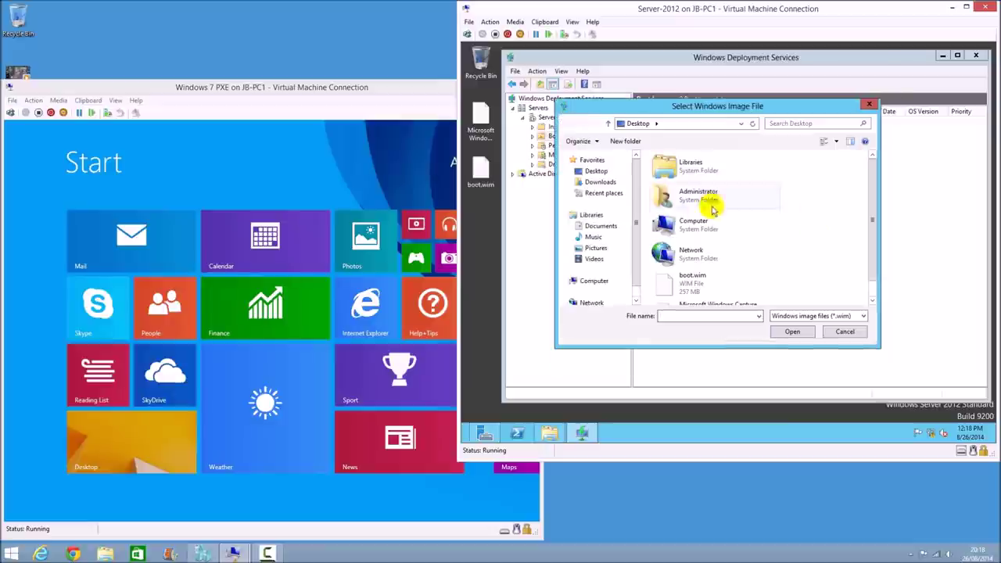
left_click(681, 293)
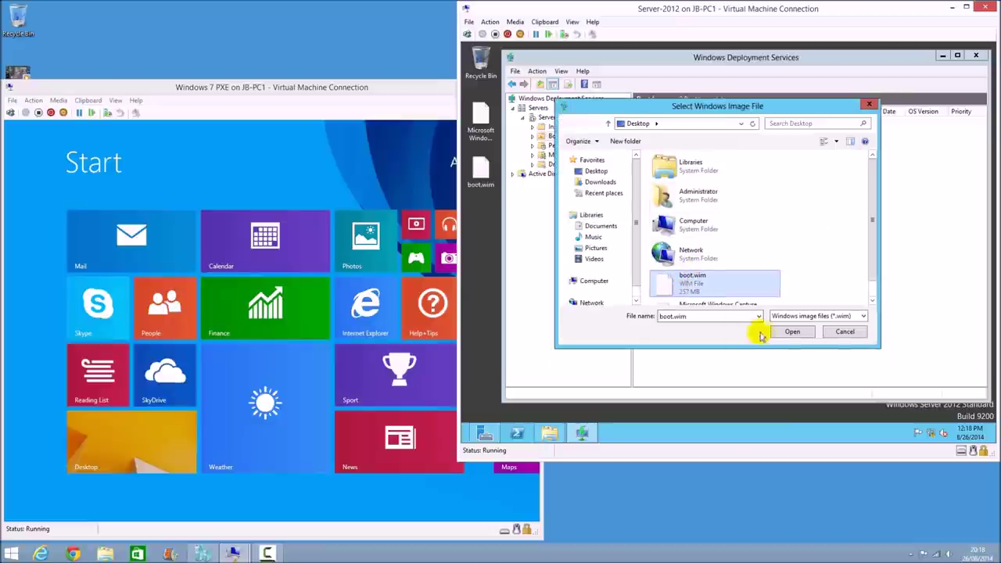
left_click(790, 332)
Keep the default boot image name and description and finish uploading it.
left_click(786, 333)
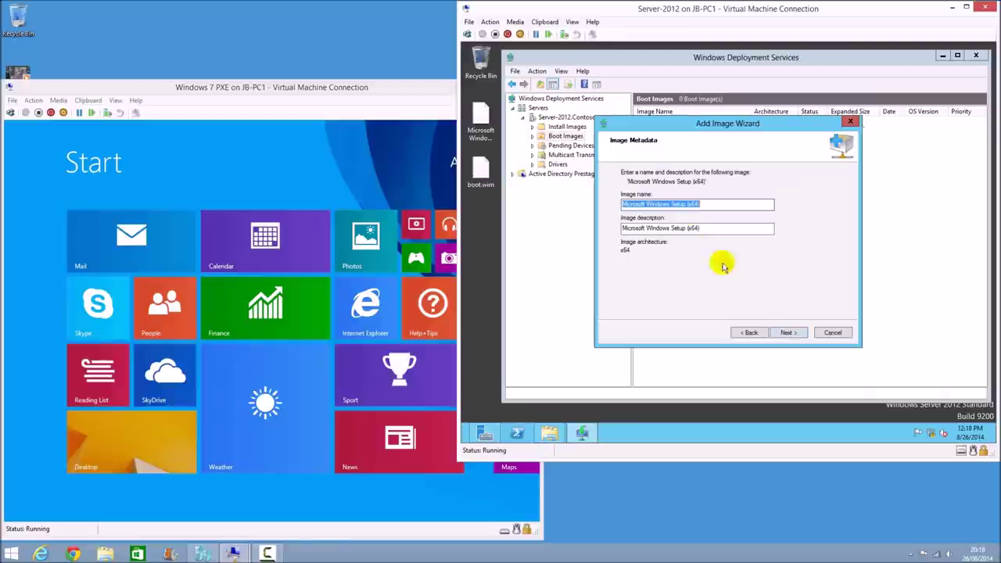
left_click(790, 334)
left_click(791, 335)
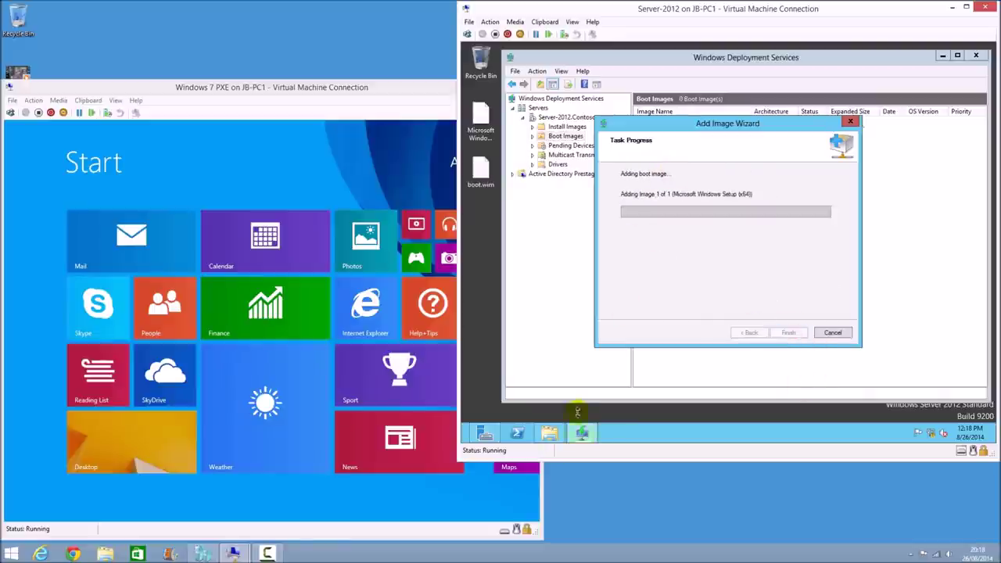
left_click(550, 435)
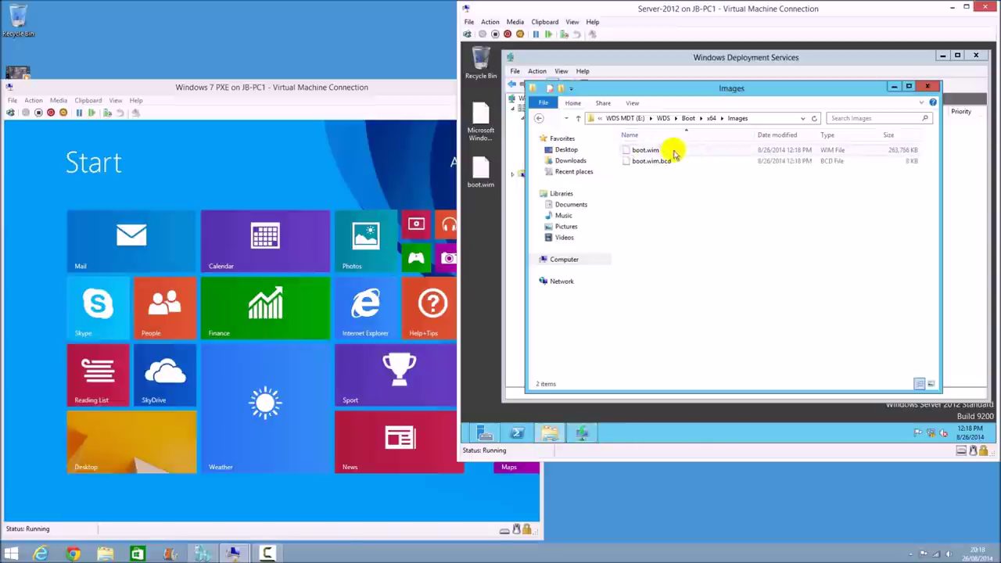
left_click(927, 88)
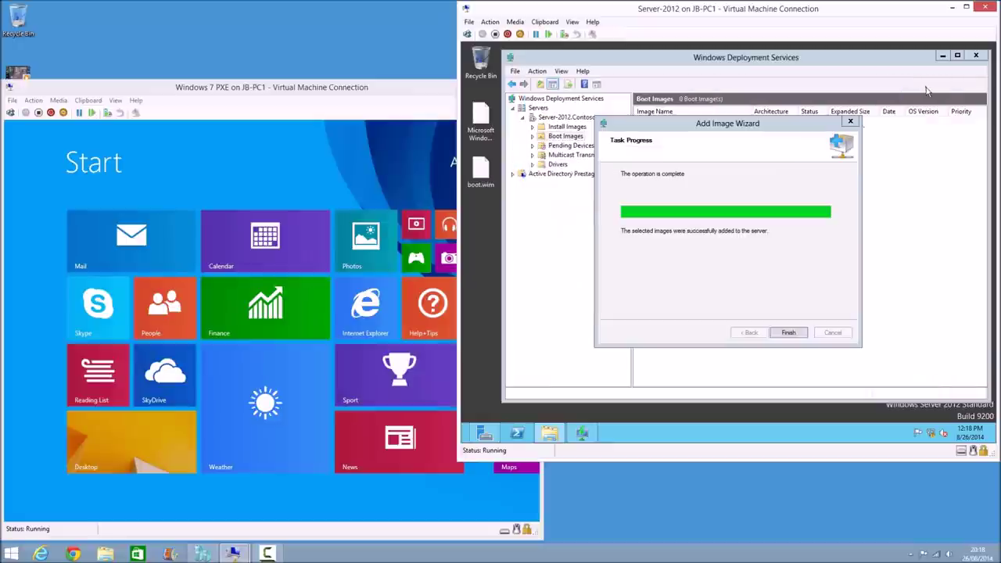
left_click(787, 333)
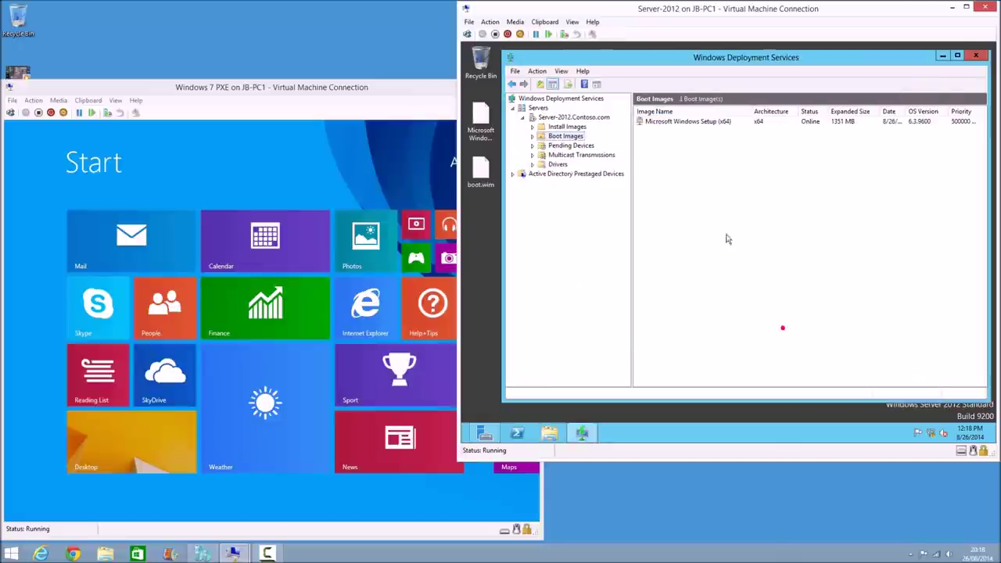
Create a capture image from the Setup boot image named and described Microsoft Windows Capture (x64).
right_click(680, 123)
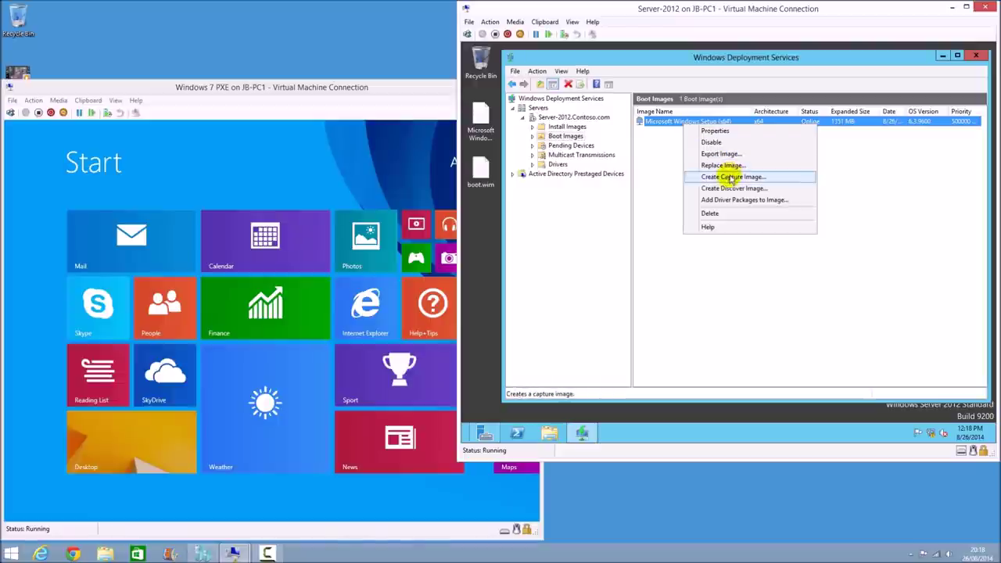
left_click(744, 178)
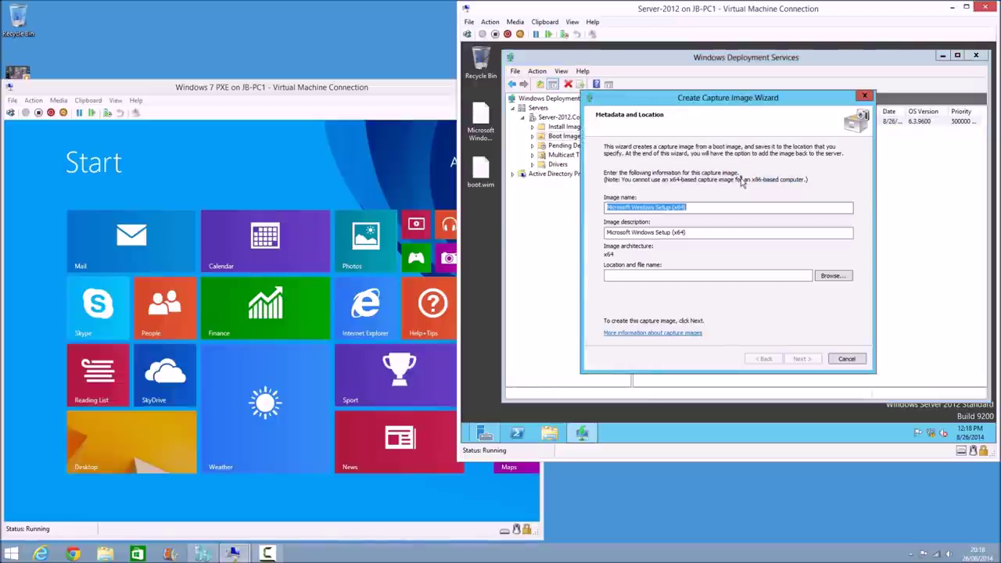
left_click(666, 207)
key("BackSpace")
key("BackSpace")
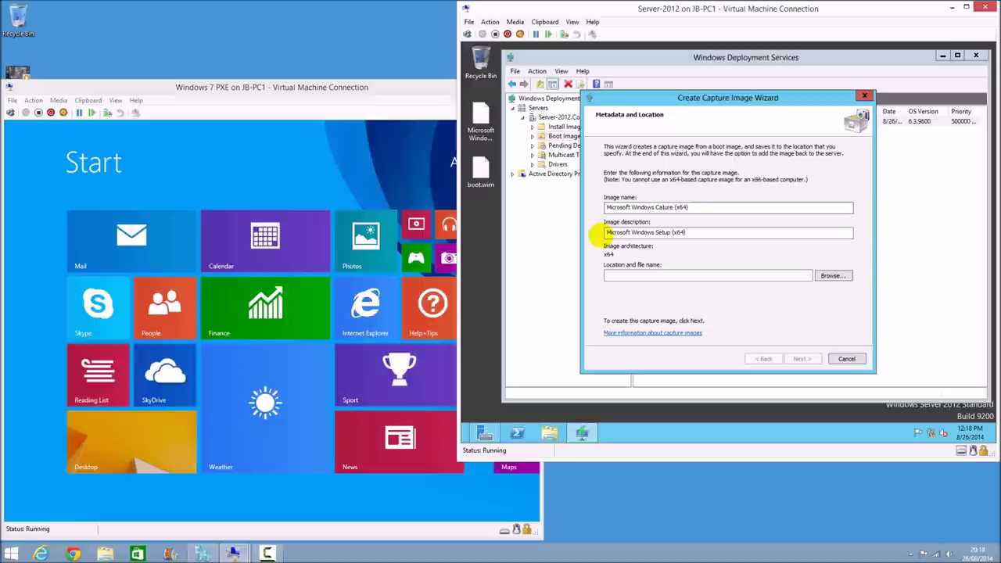
left_click(664, 207)
type("p")
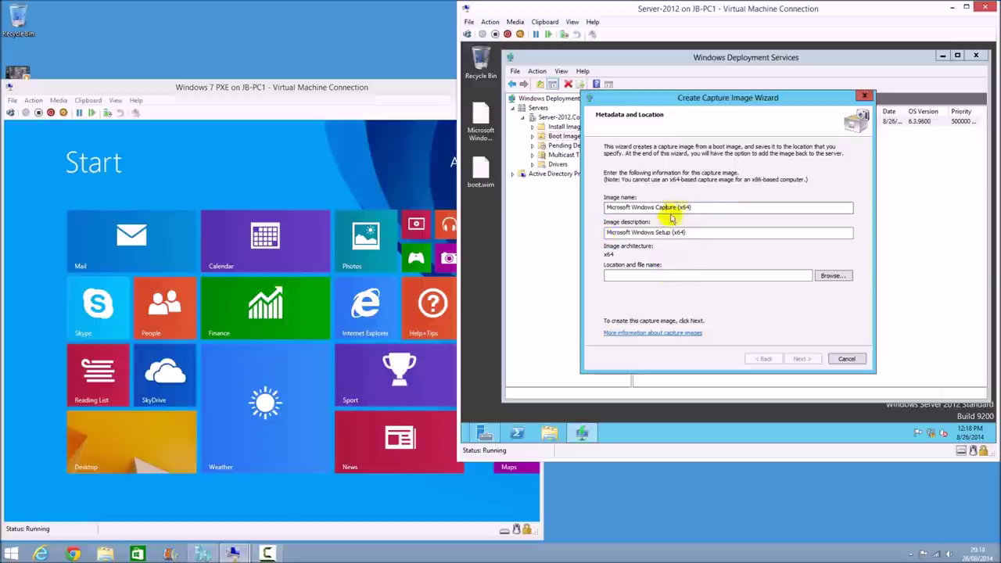
left_click_drag(702, 208, 588, 213)
key("ctrl+c")
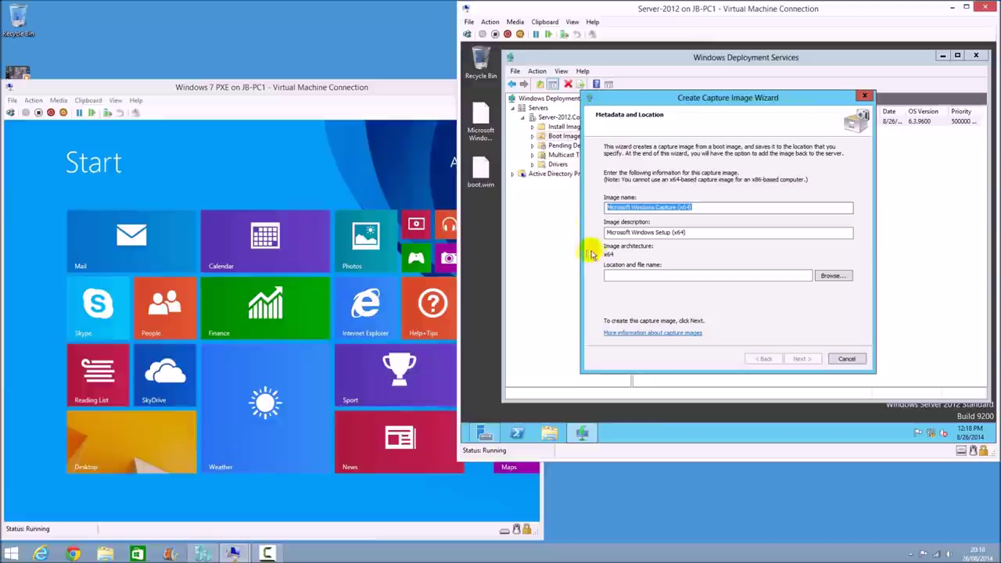
left_click_drag(691, 232, 570, 239)
key("ctrl+v")
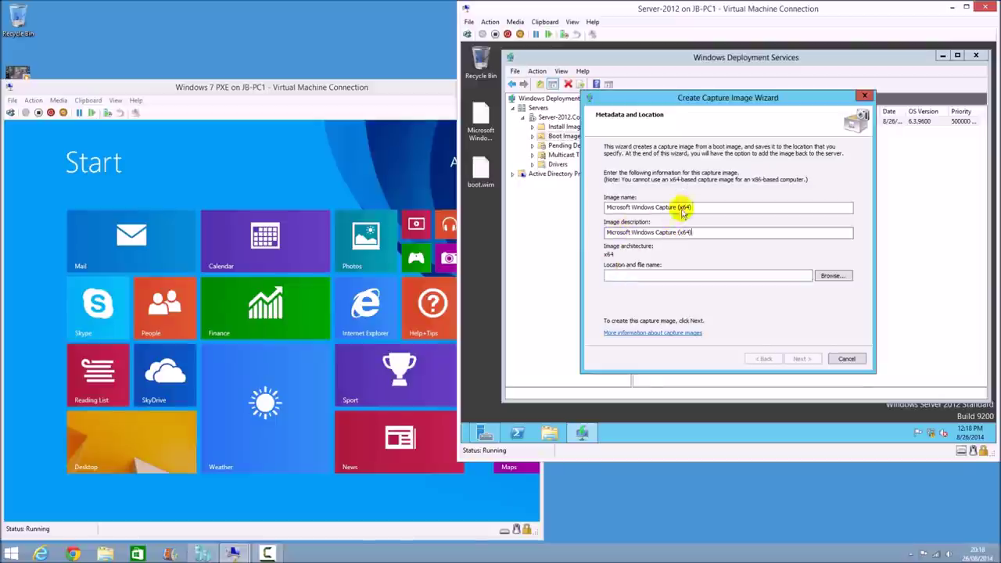
Save the capture image file in E:\WDS\Boot\x64\Images under the capture image name.
left_click(827, 277)
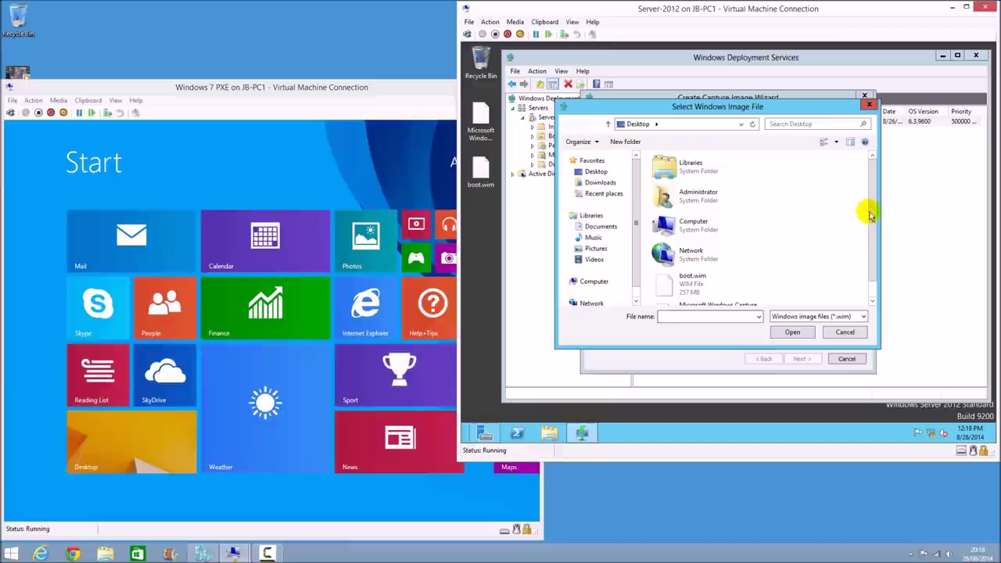
left_click_drag(871, 221, 871, 235)
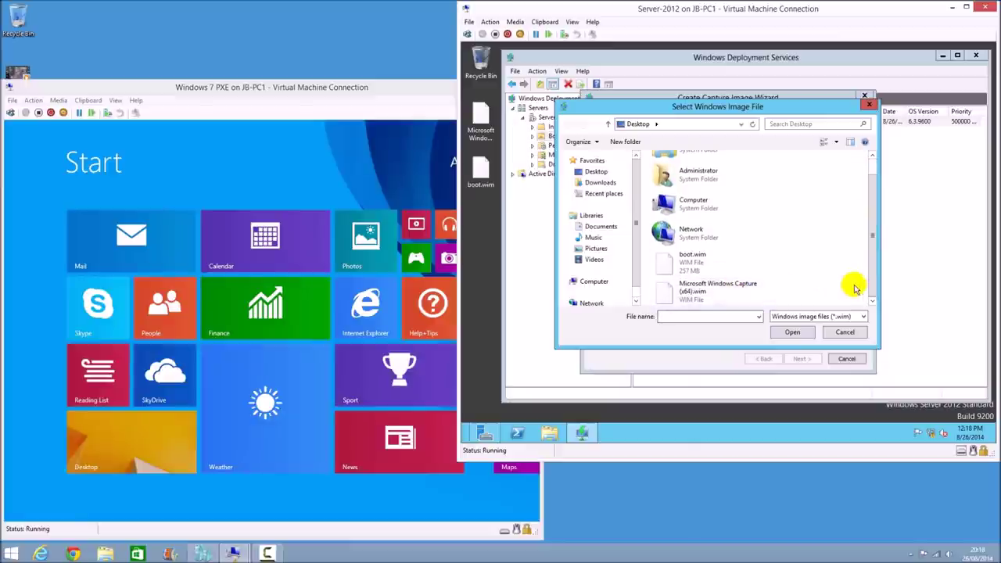
left_click(598, 281)
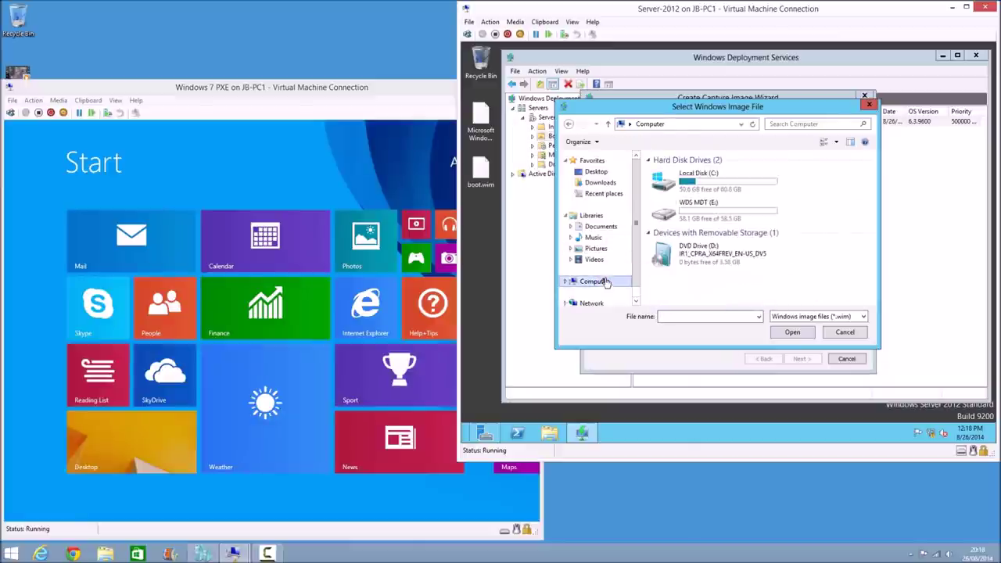
double_click(688, 209)
double_click(665, 173)
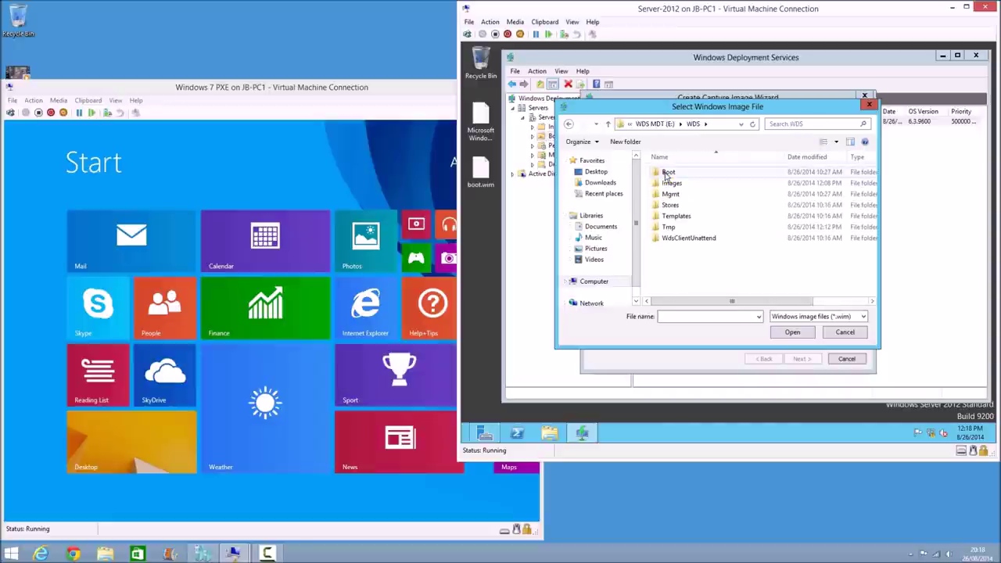
double_click(666, 172)
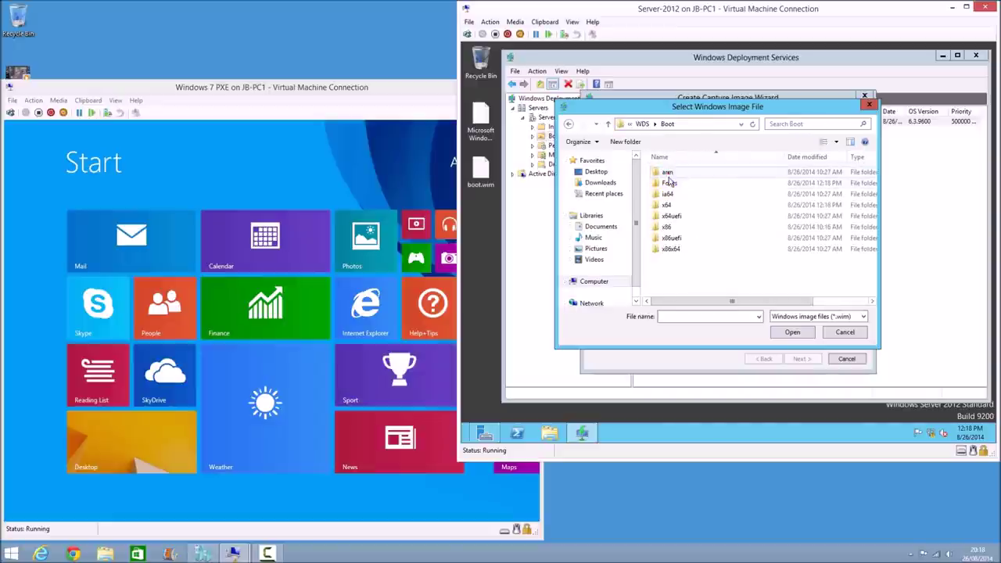
double_click(668, 207)
scroll(669, 258, "down", 3)
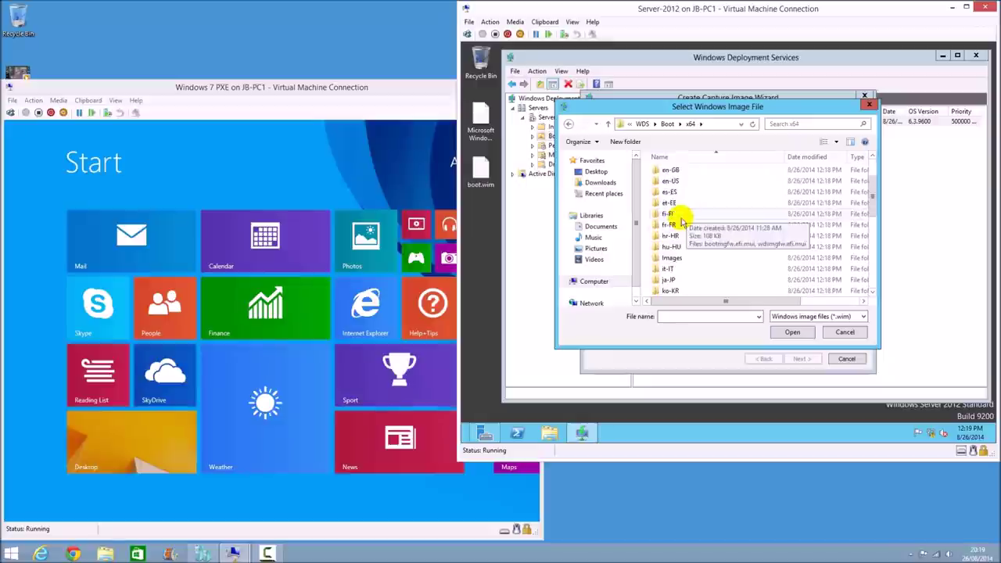
double_click(671, 226)
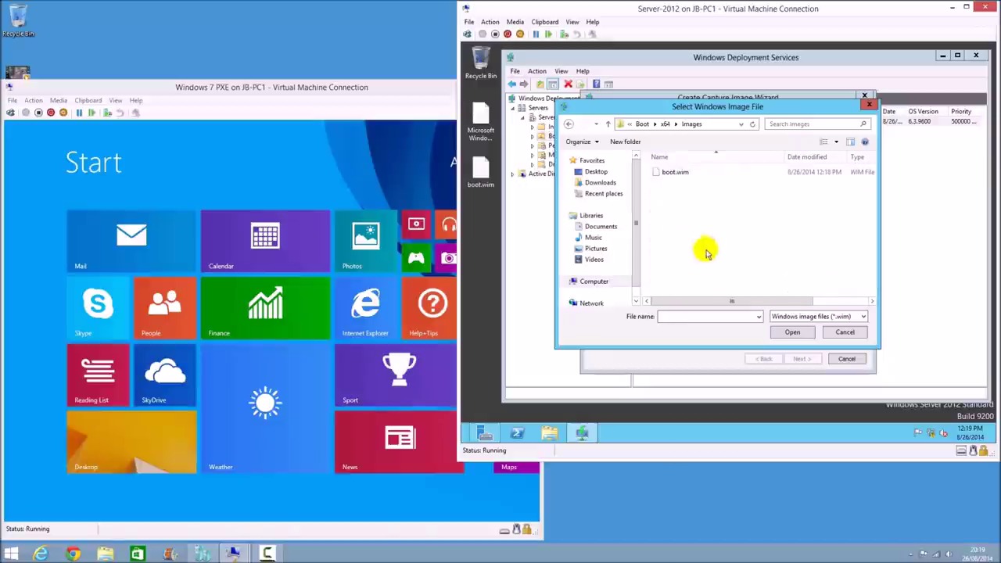
left_click(703, 316)
type("Microsoft Windows Capture.wim")
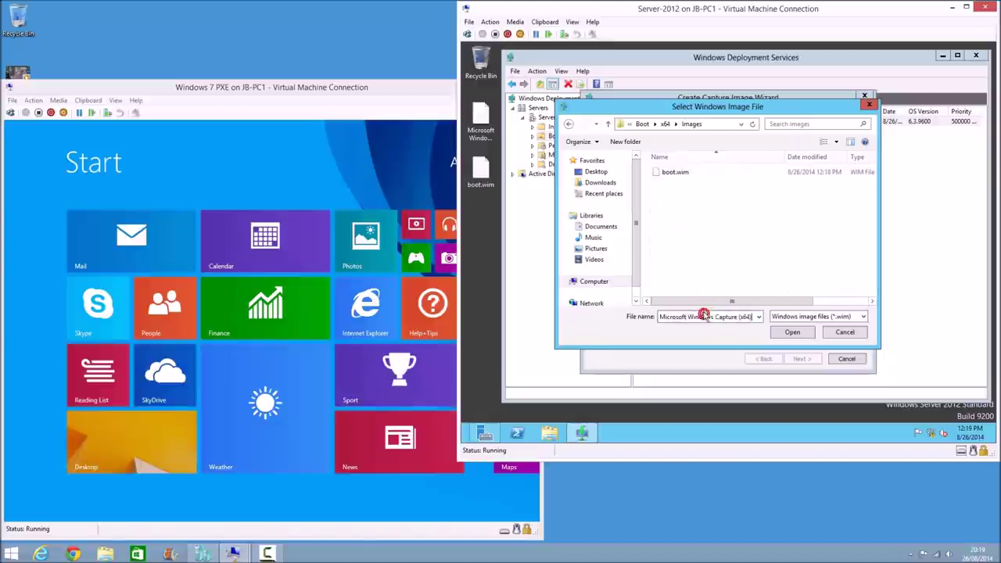
left_click(792, 332)
Create the capture image, then enable adding it to the server now and finish.
left_click(799, 358)
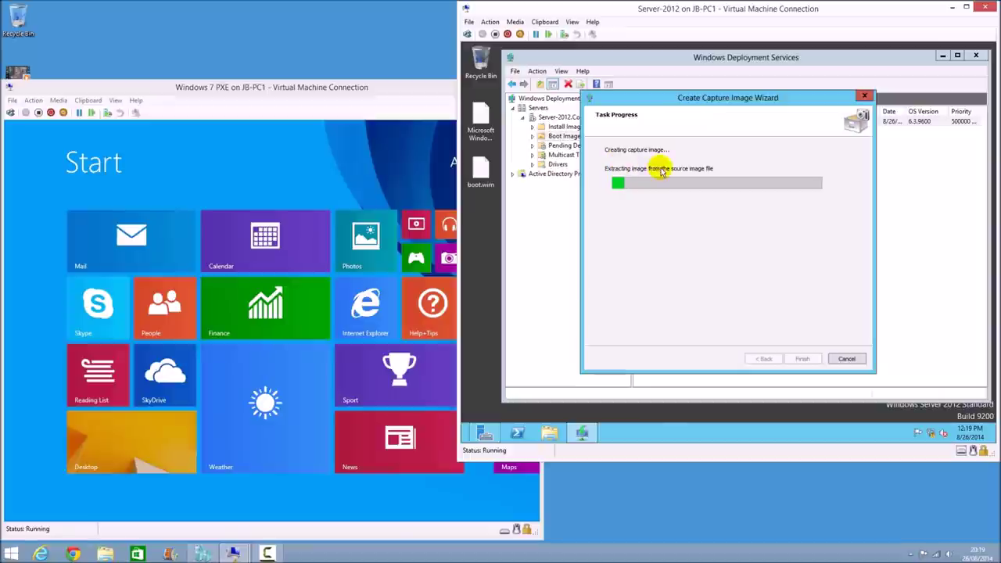
left_click_drag(807, 106, 795, 198)
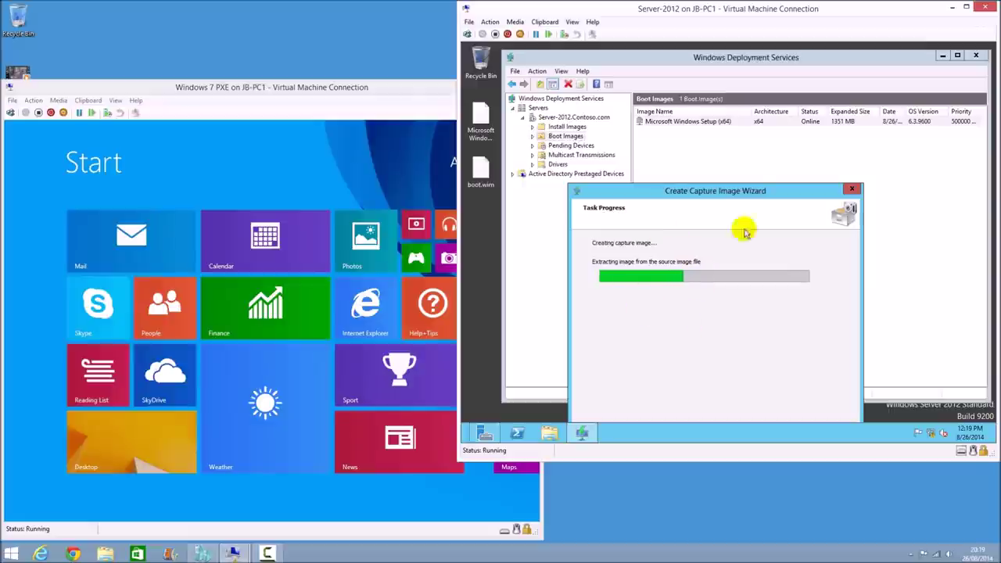
left_click_drag(717, 197, 752, 132)
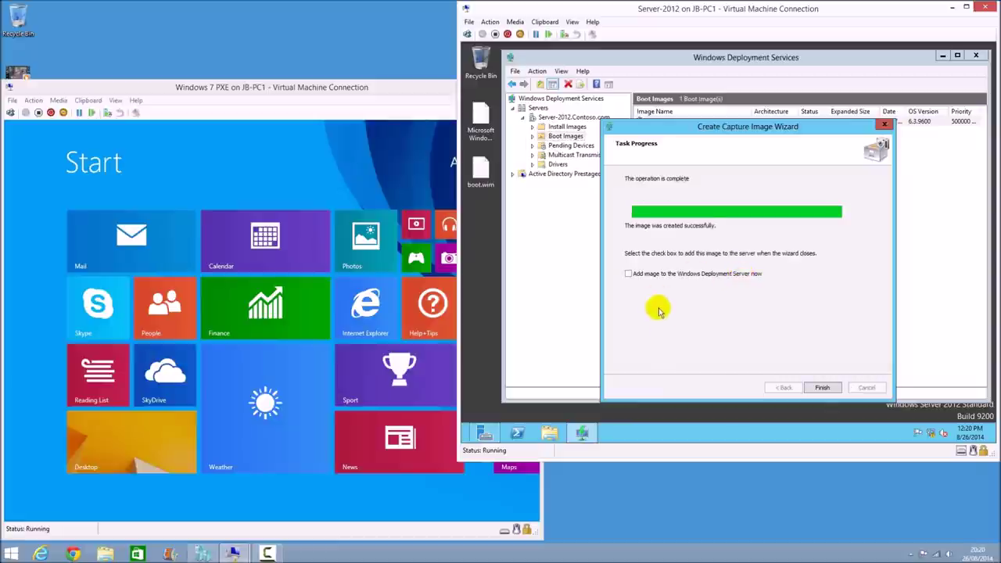
left_click(653, 274)
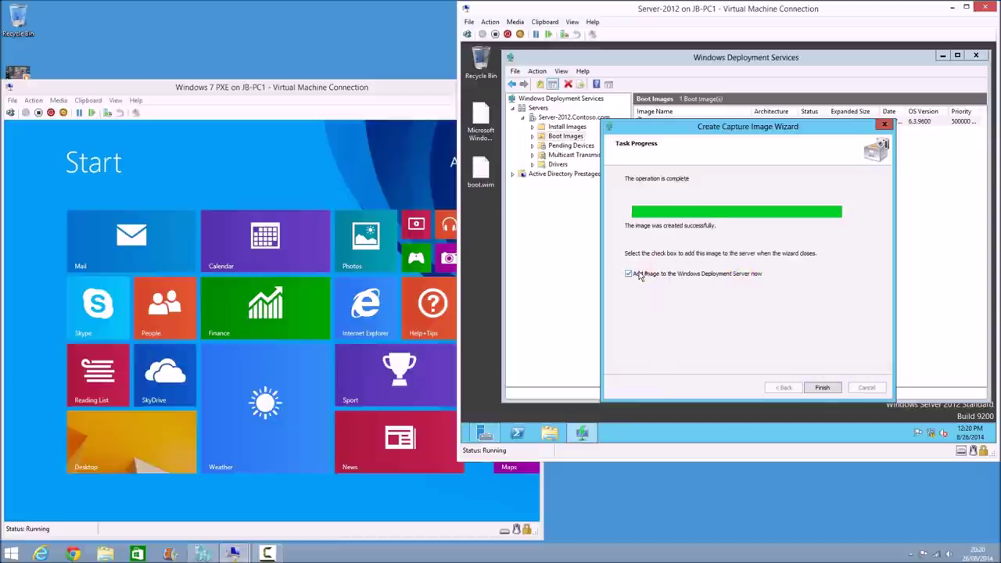
left_click(818, 387)
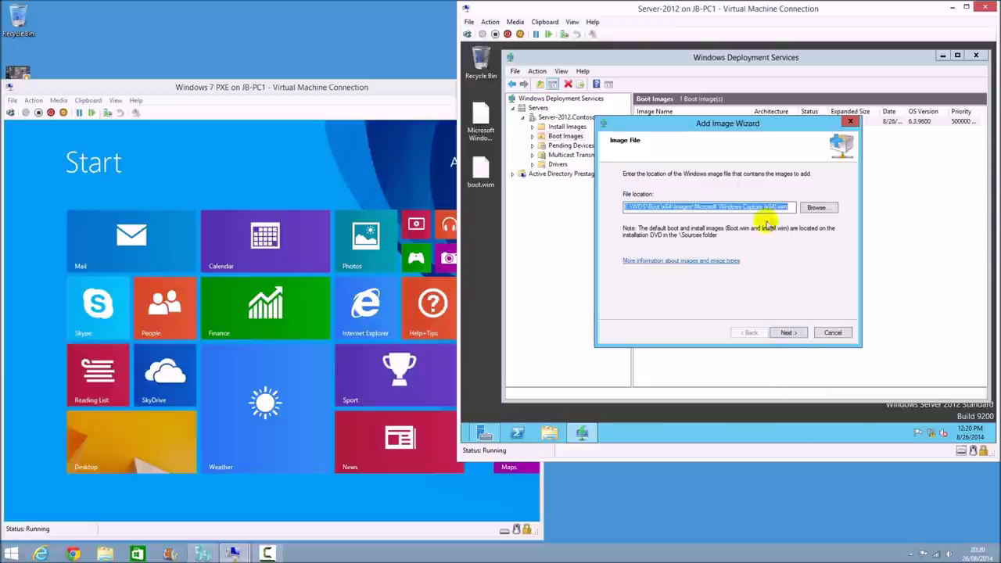
Add Microsoft Windows Capture (x64) to Boot Images with the default file, name and description.
left_click(787, 332)
left_click(788, 332)
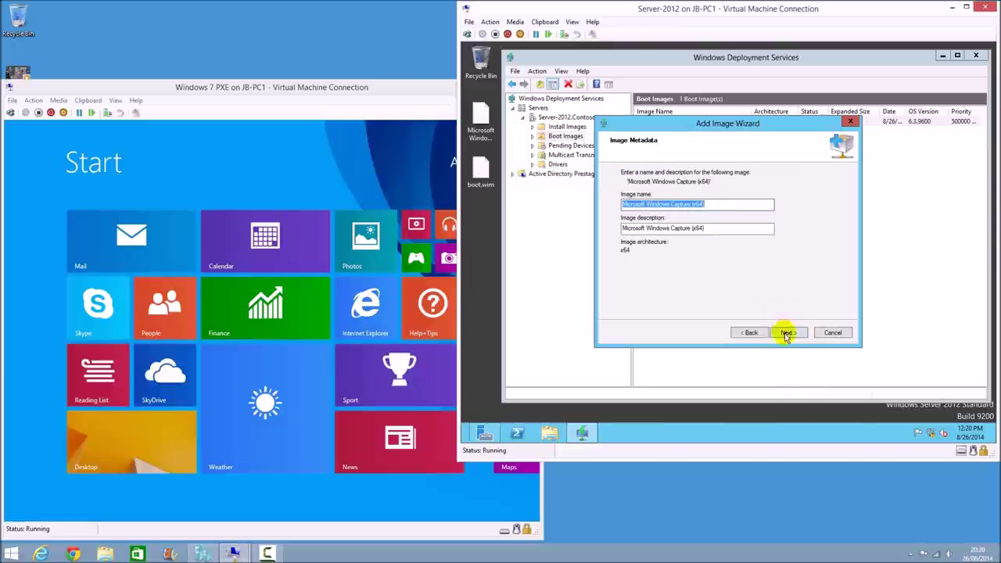
left_click(788, 332)
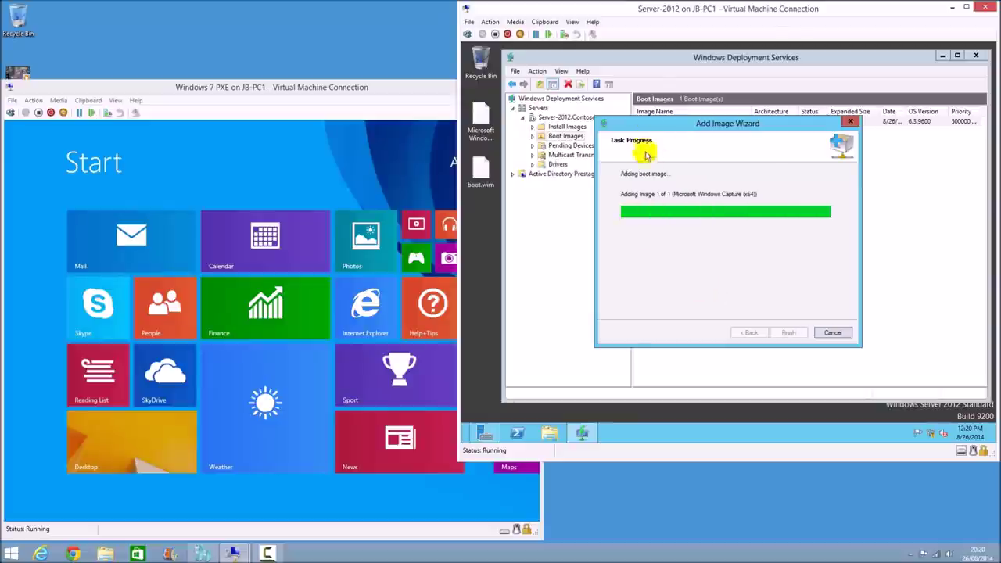
left_click(789, 334)
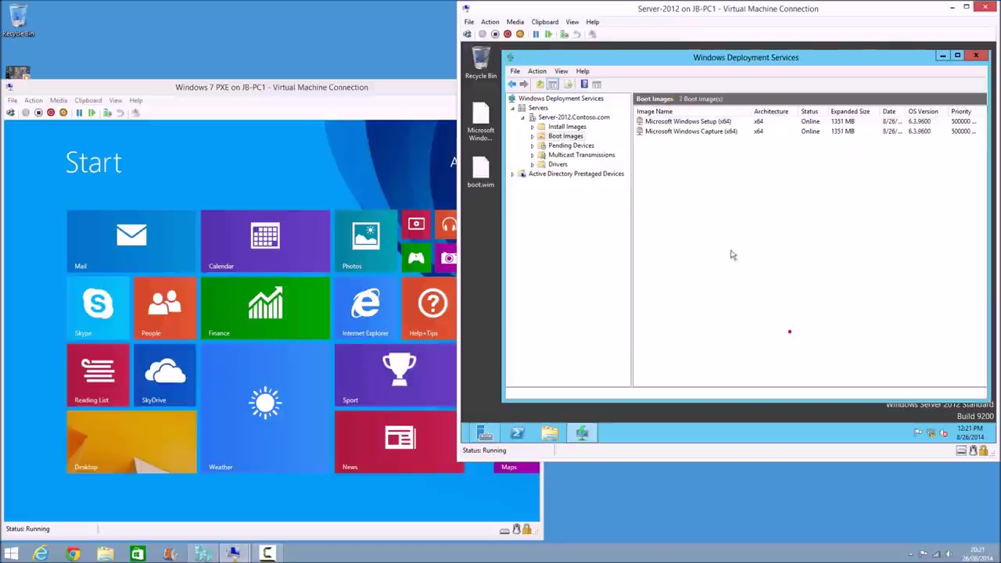
Check the client's Windows 8.1 desktop notifications, then return to the Server-2012 deployment console.
left_click(698, 132)
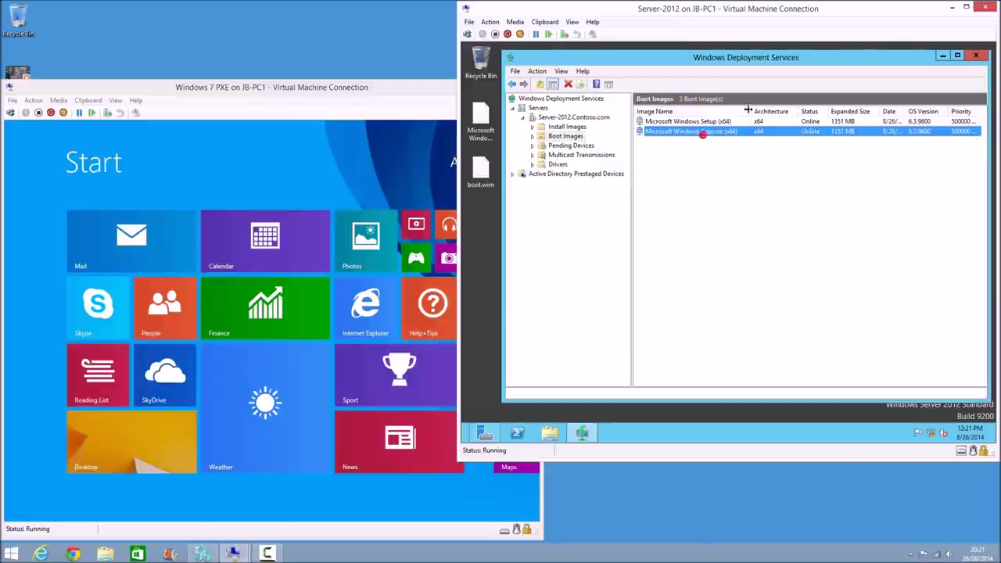
left_click(749, 178)
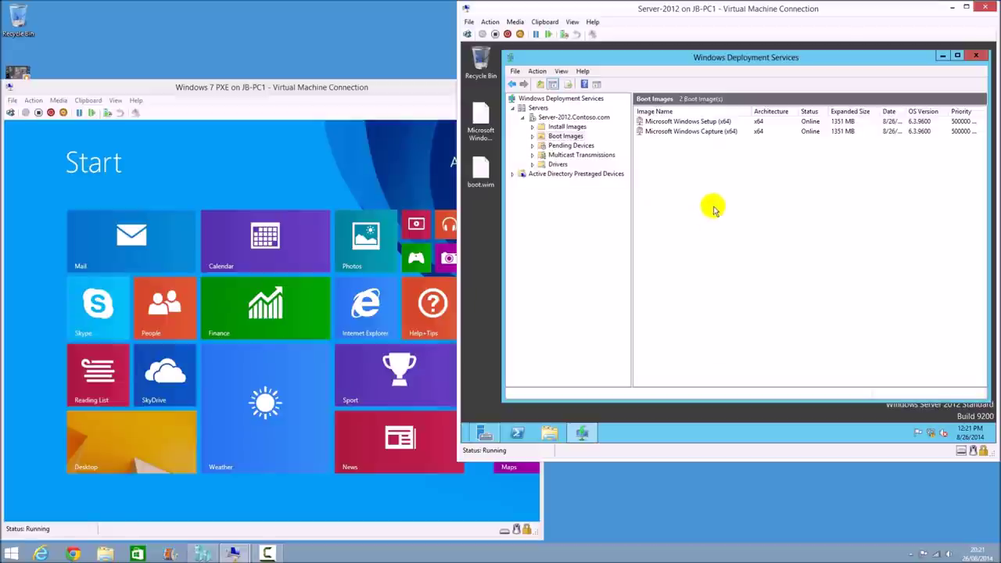
left_click(321, 97)
mouse_move(376, 332)
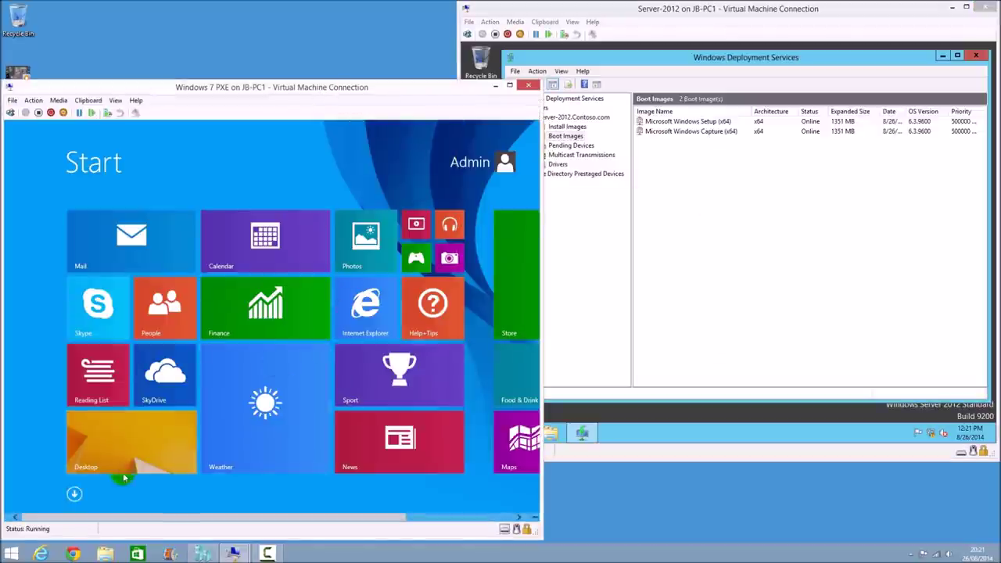
left_click(116, 432)
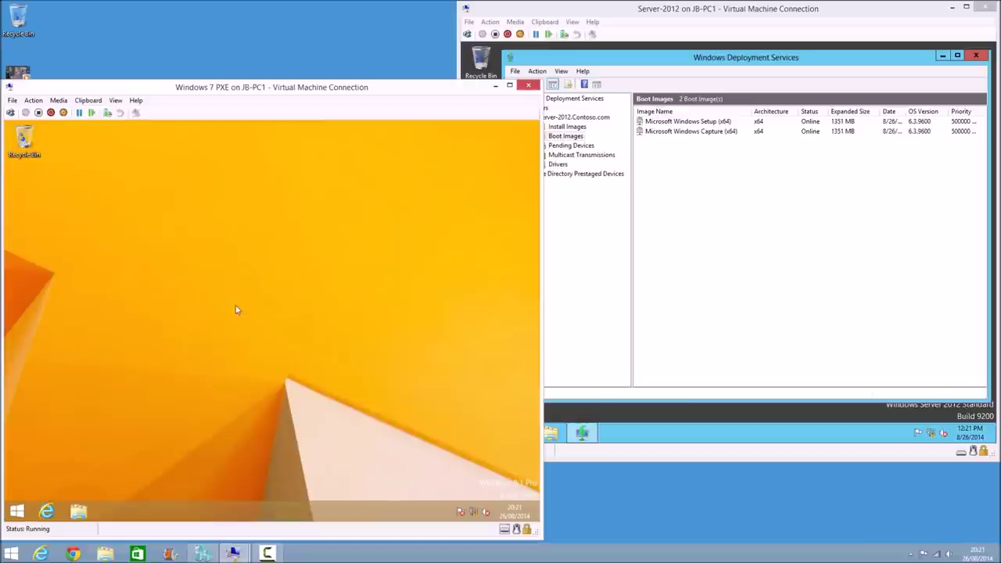
left_click(460, 512)
left_click(272, 358)
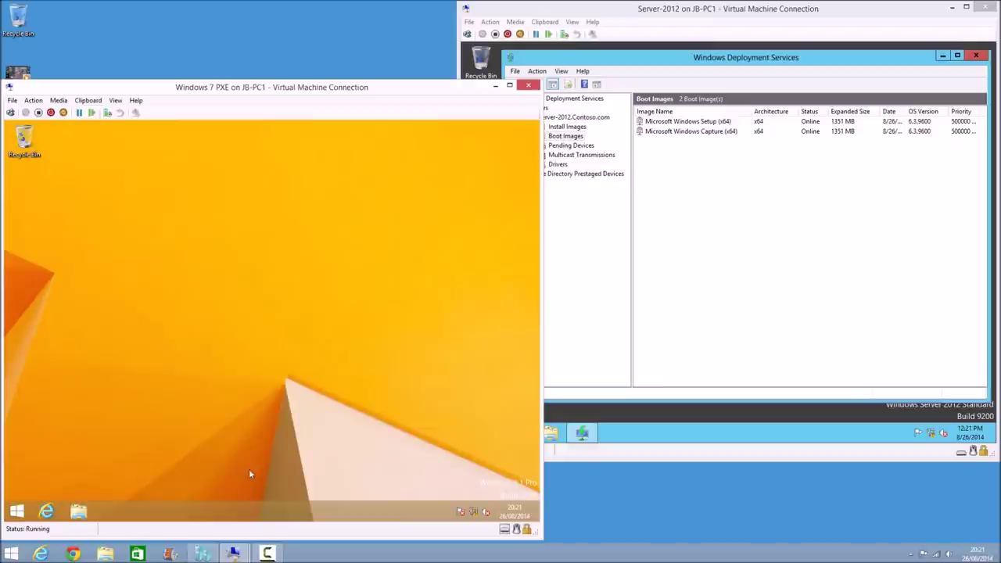
left_click(664, 217)
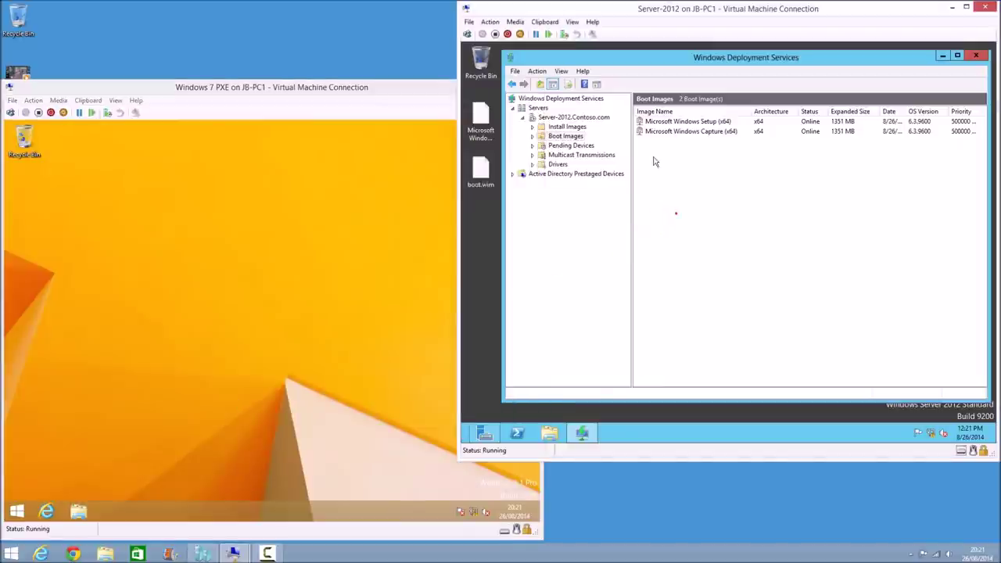
Add an image group named 'Windows 8 Images' under Install Images.
left_click(564, 128)
right_click(556, 127)
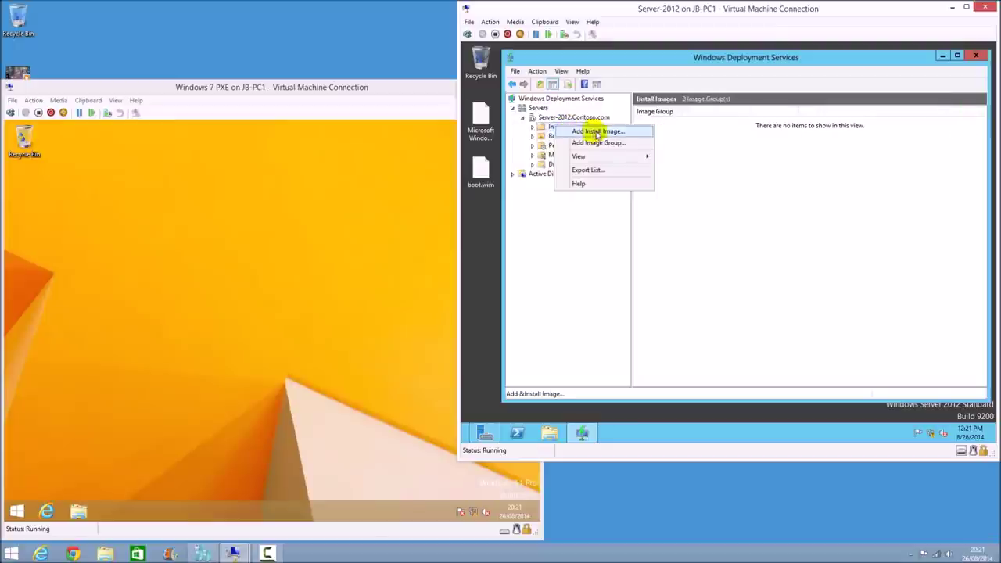
left_click(629, 144)
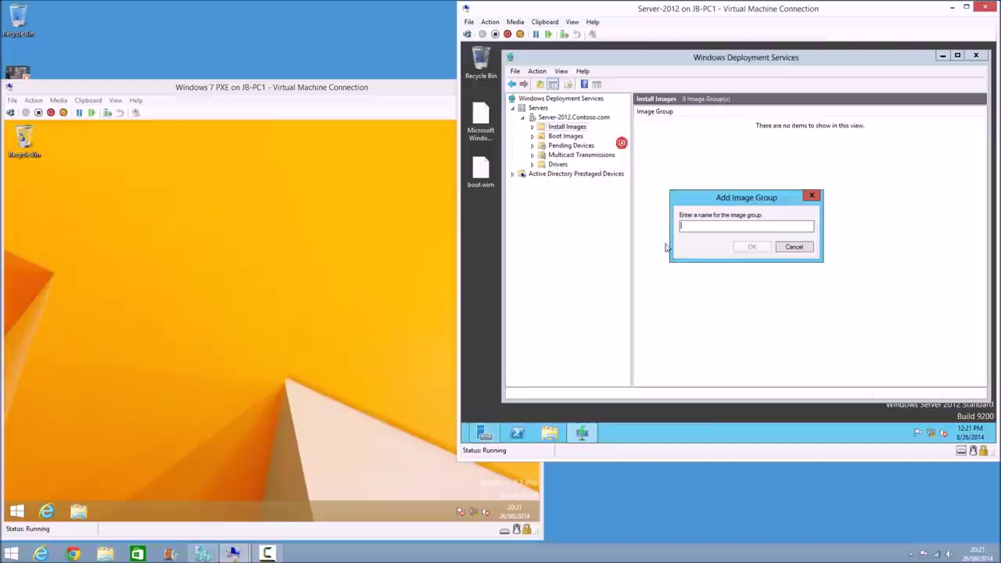
type("Windows 8 Images")
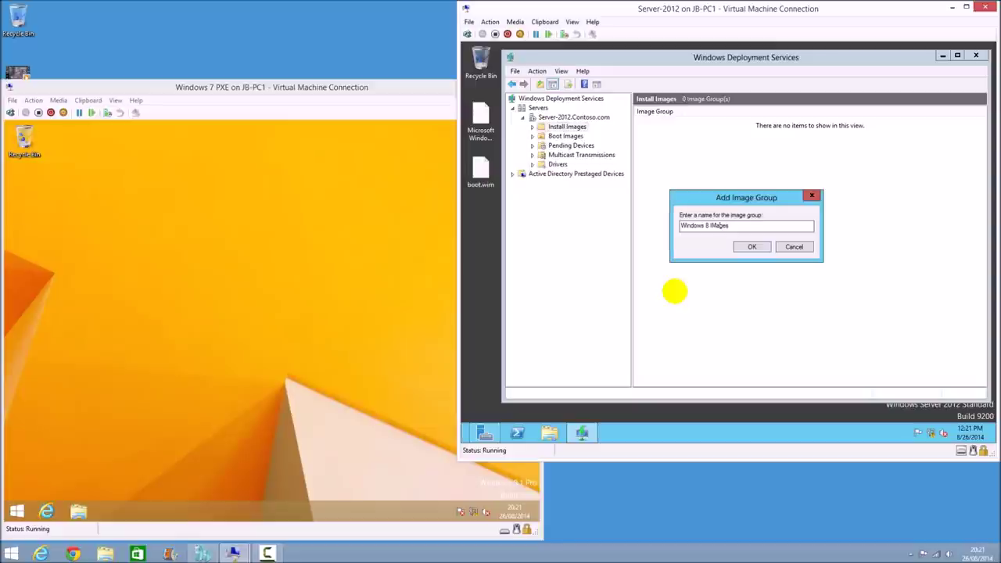
key("BackSpace")
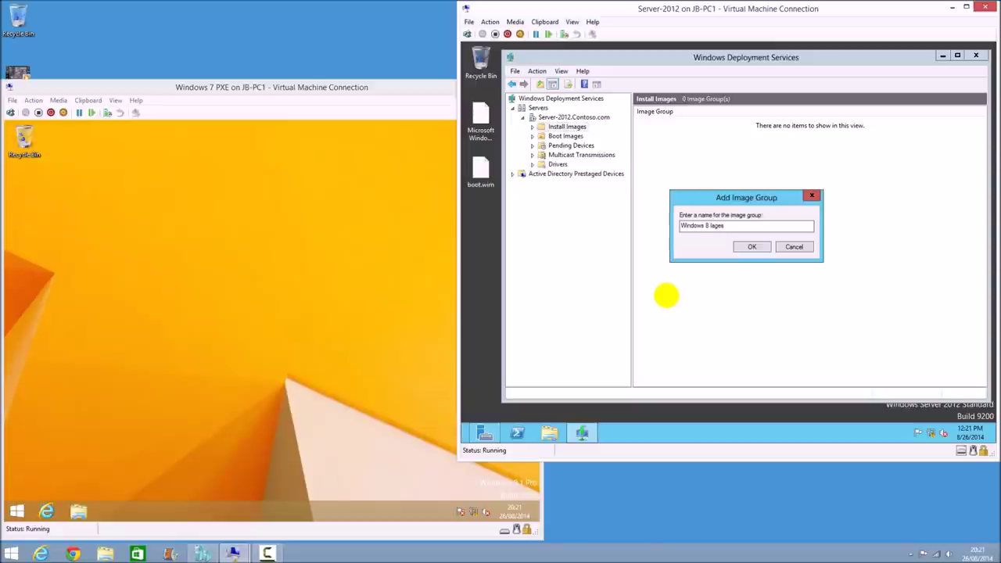
type("m")
left_click(751, 247)
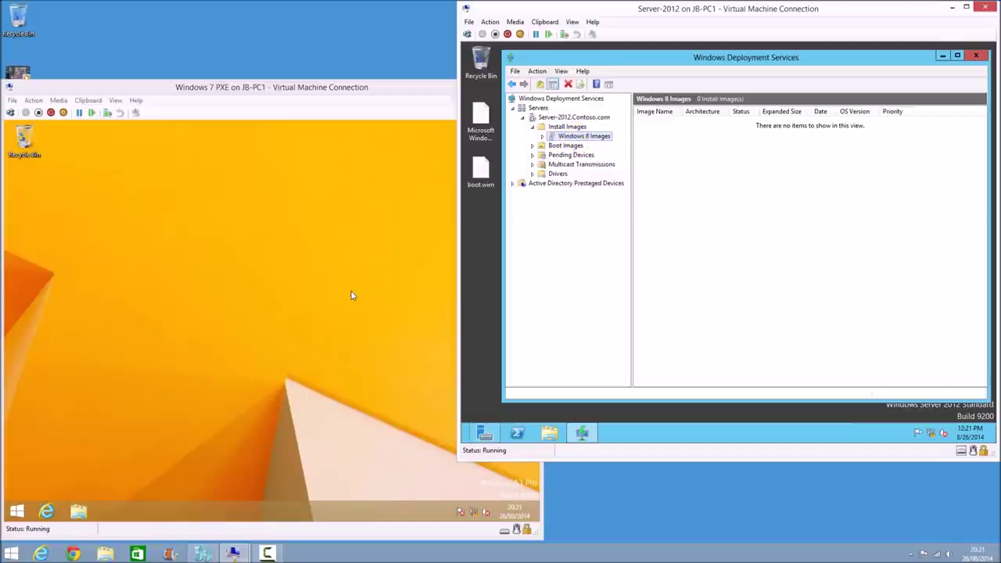
Return to the Server-2012 console and show the Drivers node with DriverGroup1 and All Packages.
left_click(285, 295)
left_click(547, 227)
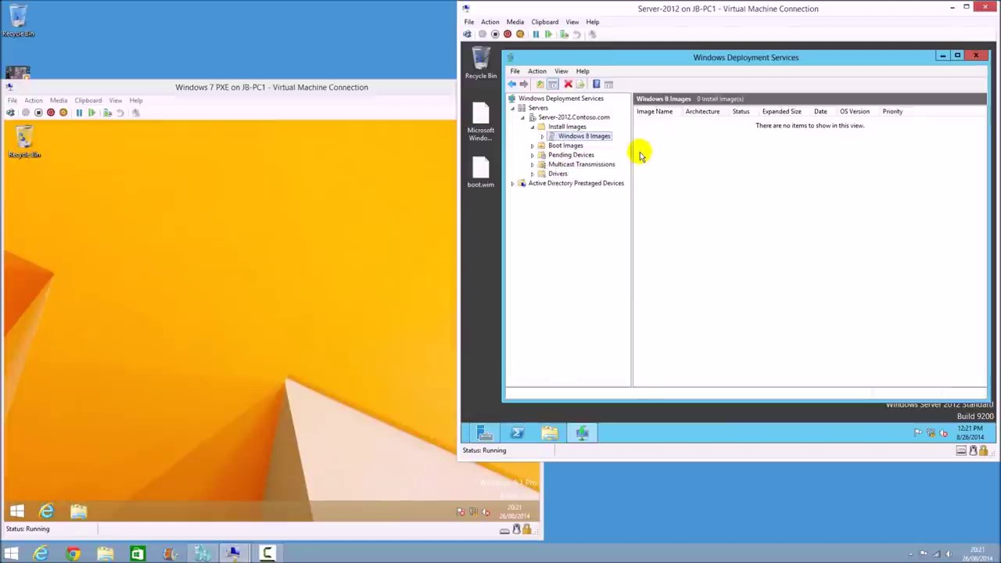
left_click(557, 174)
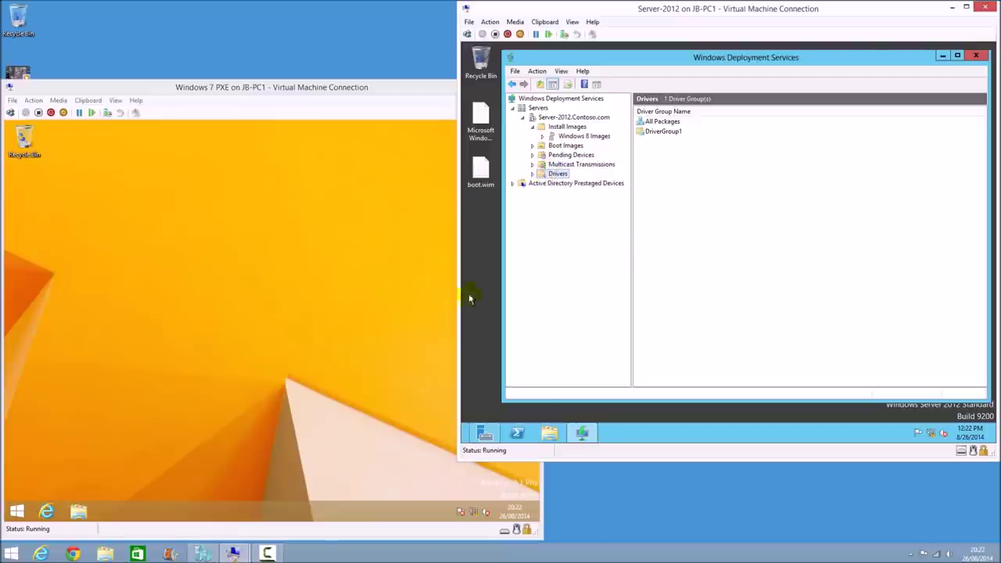
Try Add Driver Package in folder mode, cancel without adding, then view DriverGroup1 and Boot Images.
right_click(553, 175)
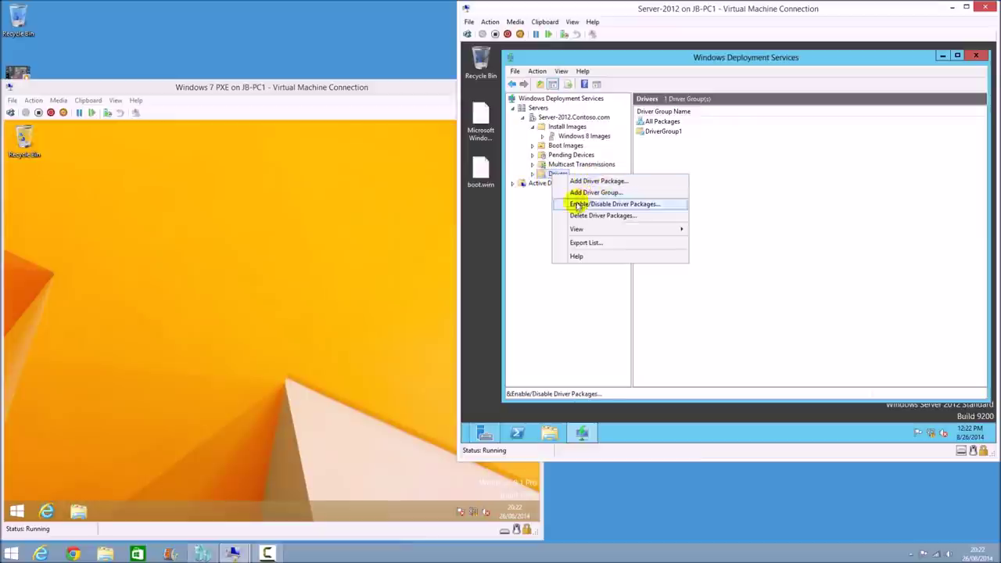
left_click(603, 181)
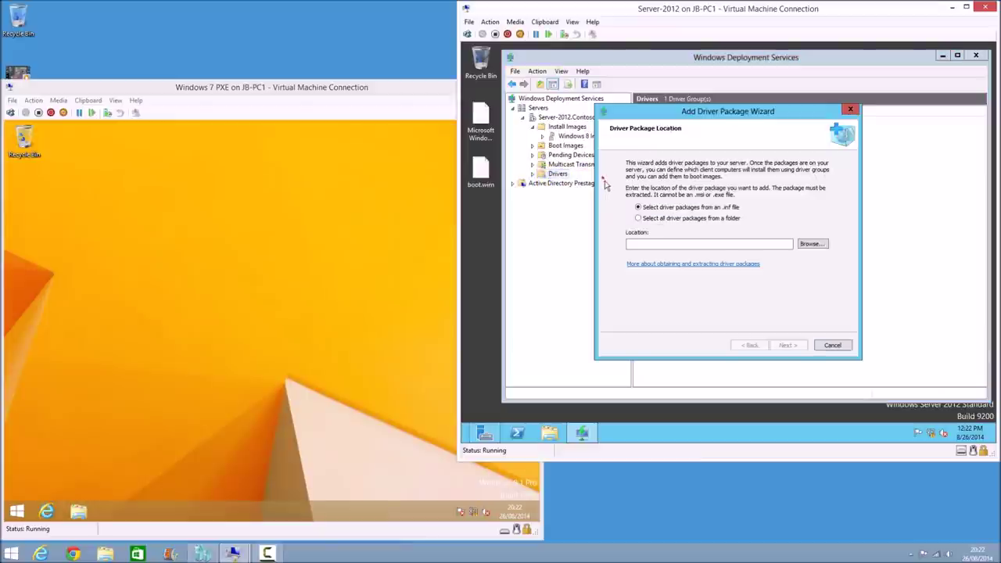
left_click(689, 222)
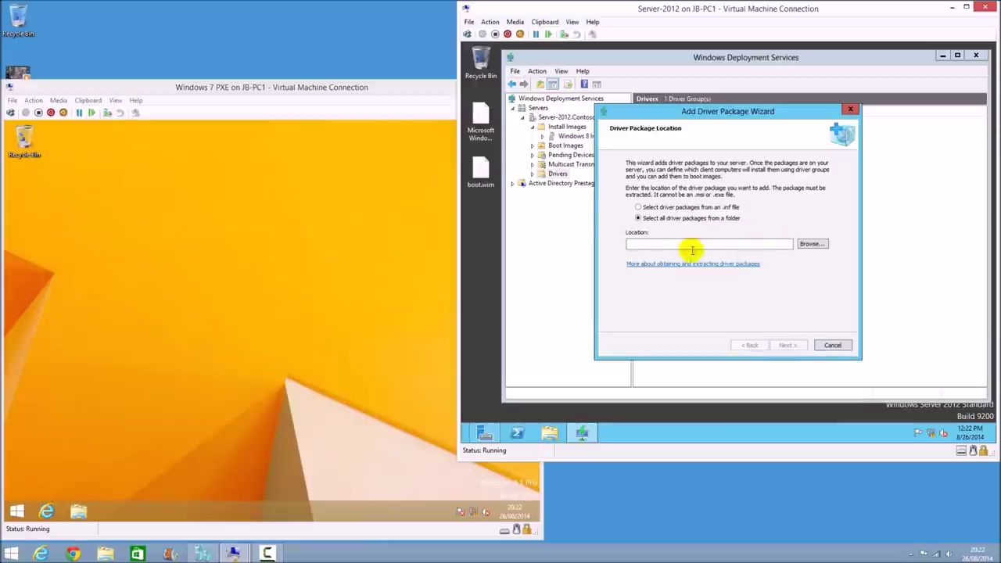
left_click(810, 244)
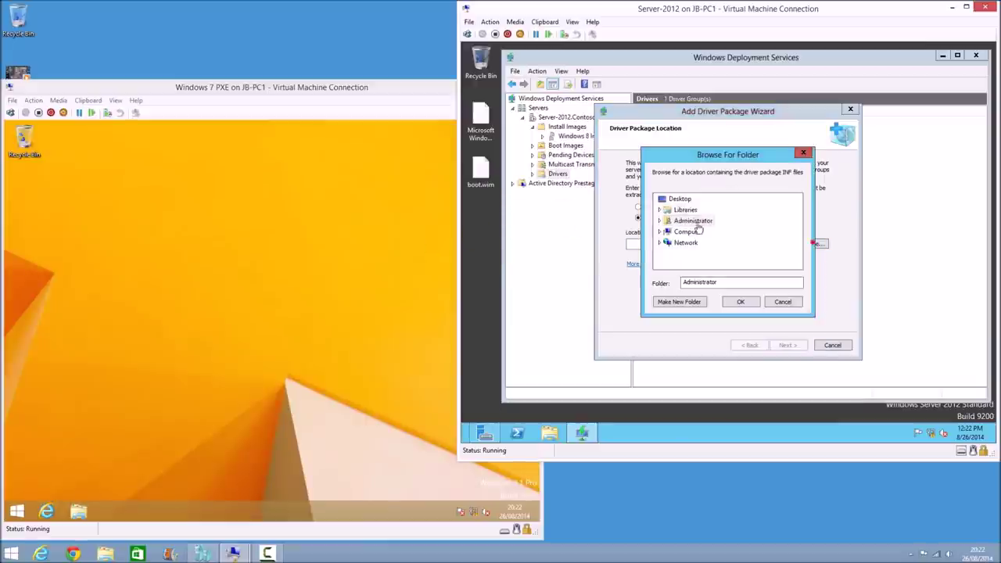
left_click(782, 301)
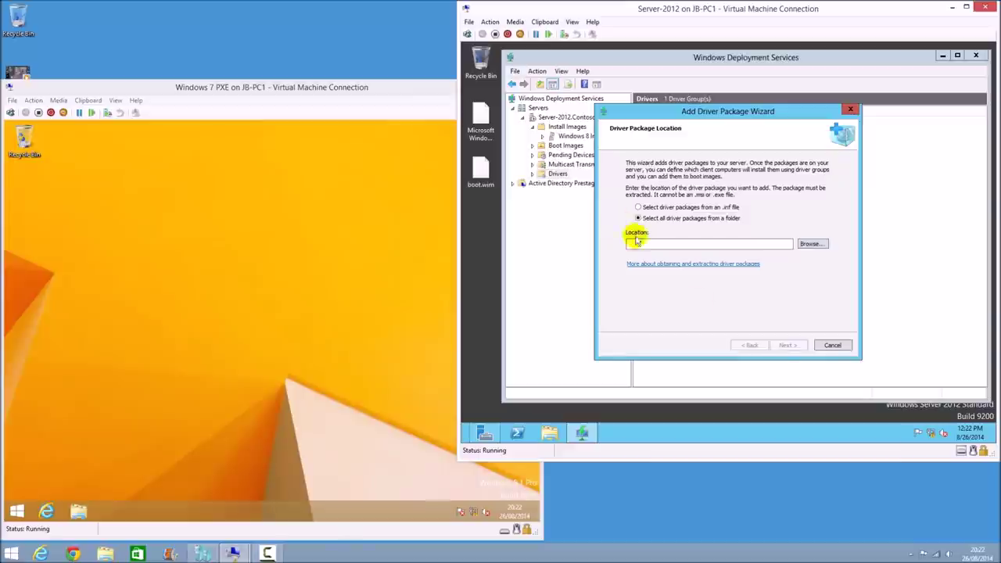
left_click(833, 345)
left_click(710, 259)
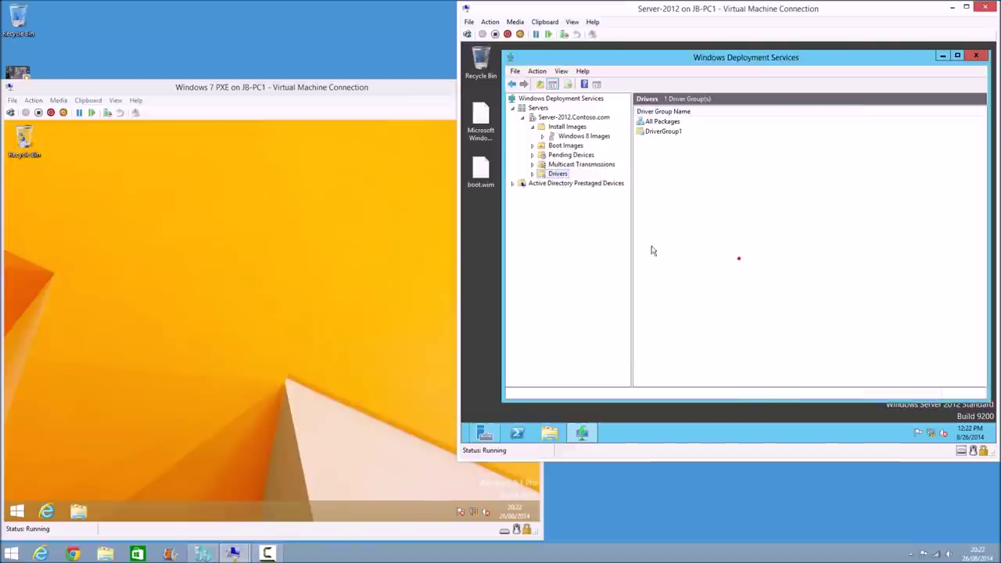
double_click(661, 131)
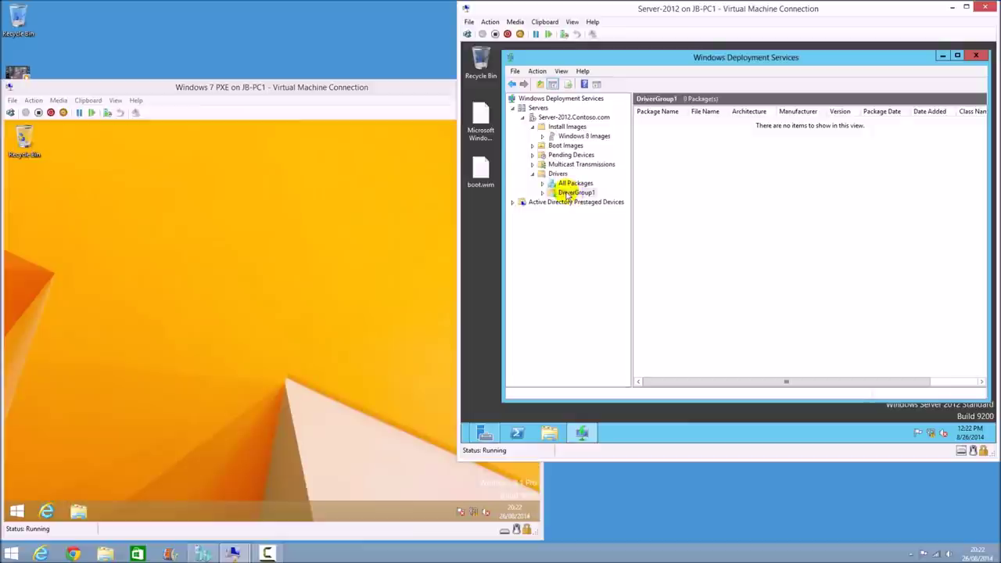
left_click(565, 145)
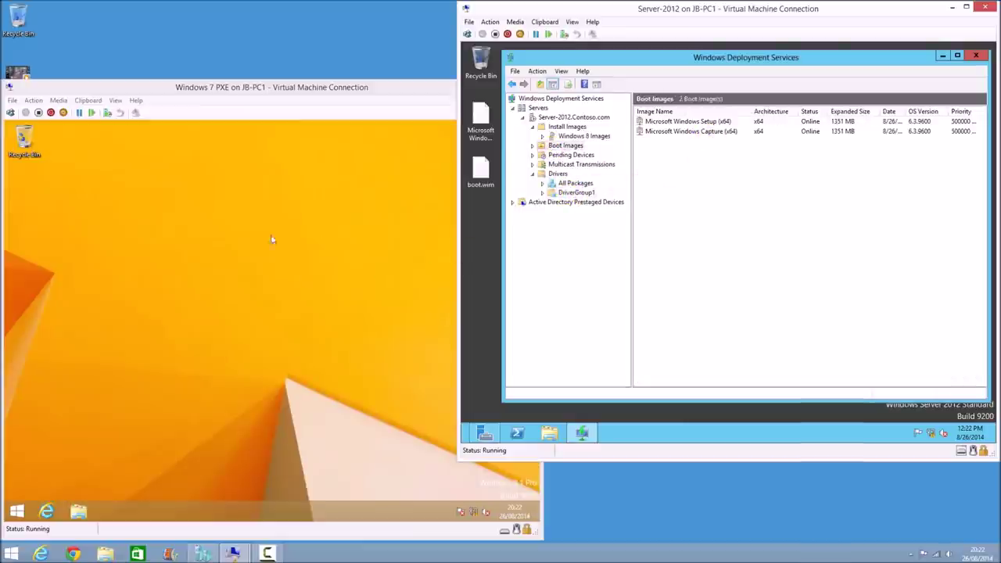
left_click(306, 258)
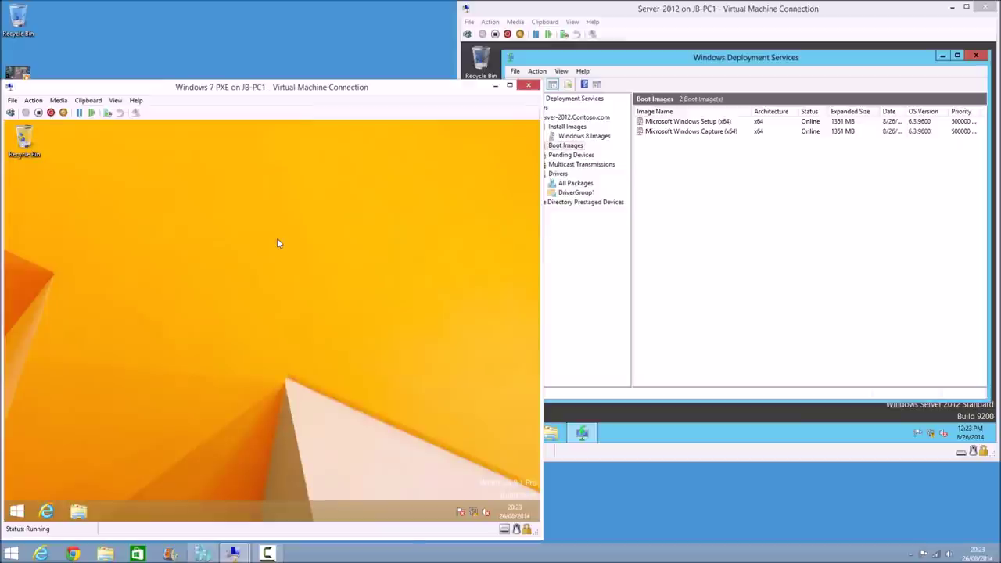
left_click(691, 130)
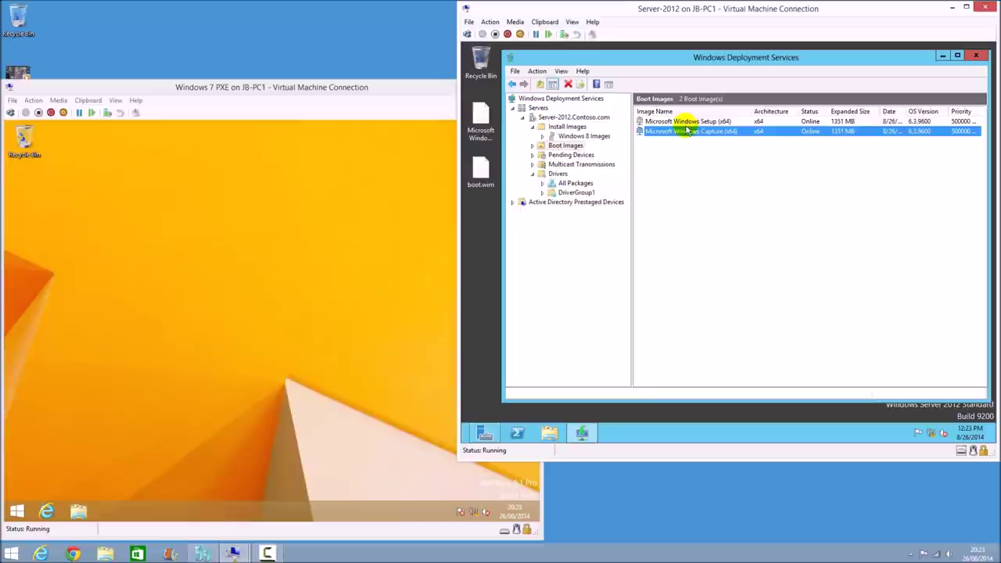
Search for driver packages for the Microsoft Windows Setup (x64) boot image, find none, and cancel.
right_click(689, 123)
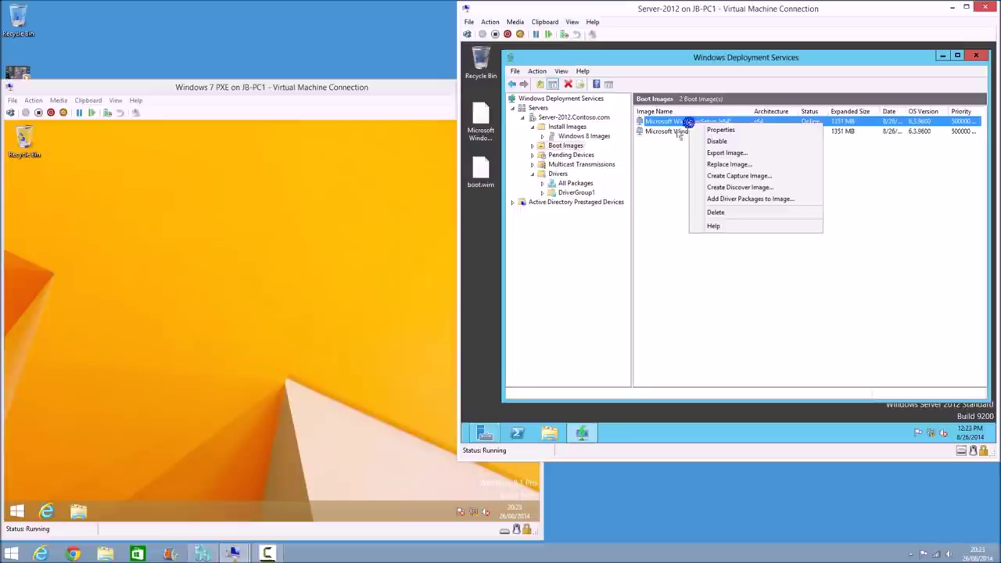
left_click(750, 199)
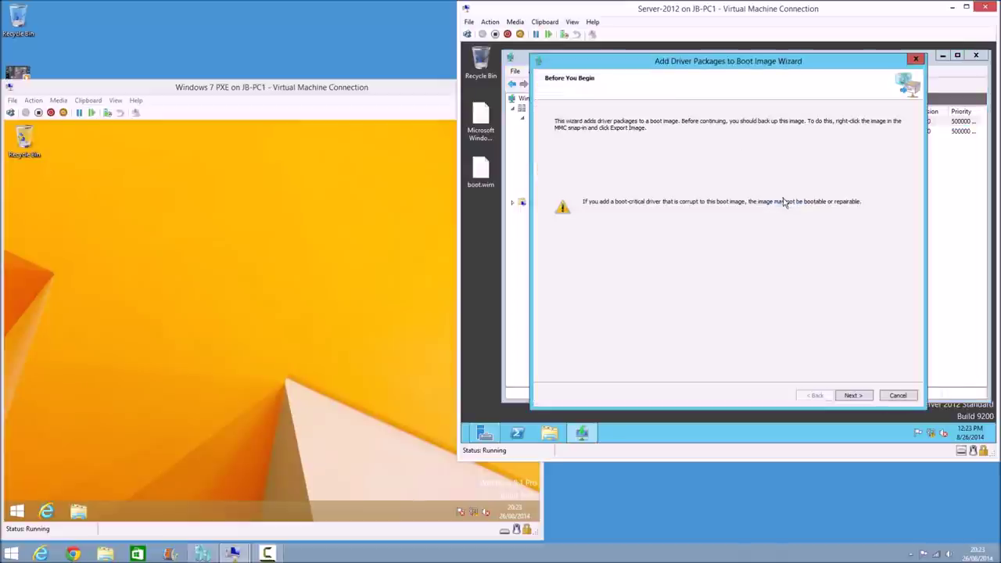
left_click(852, 395)
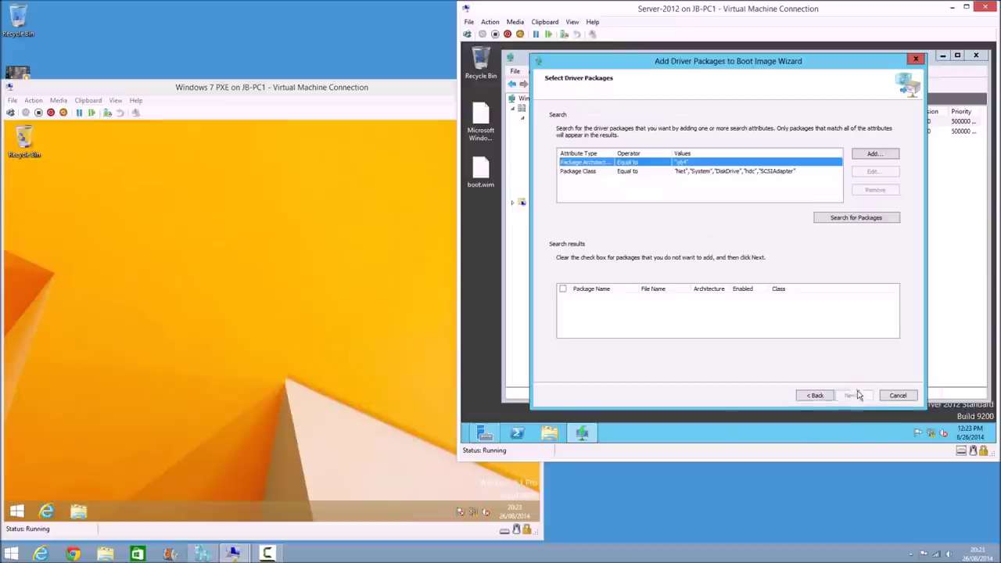
left_click(848, 220)
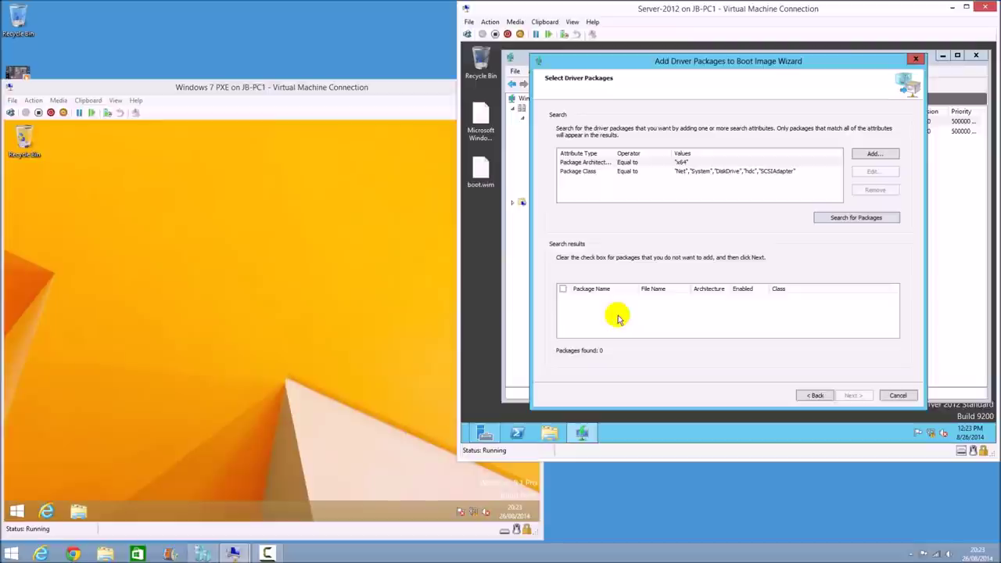
left_click(897, 396)
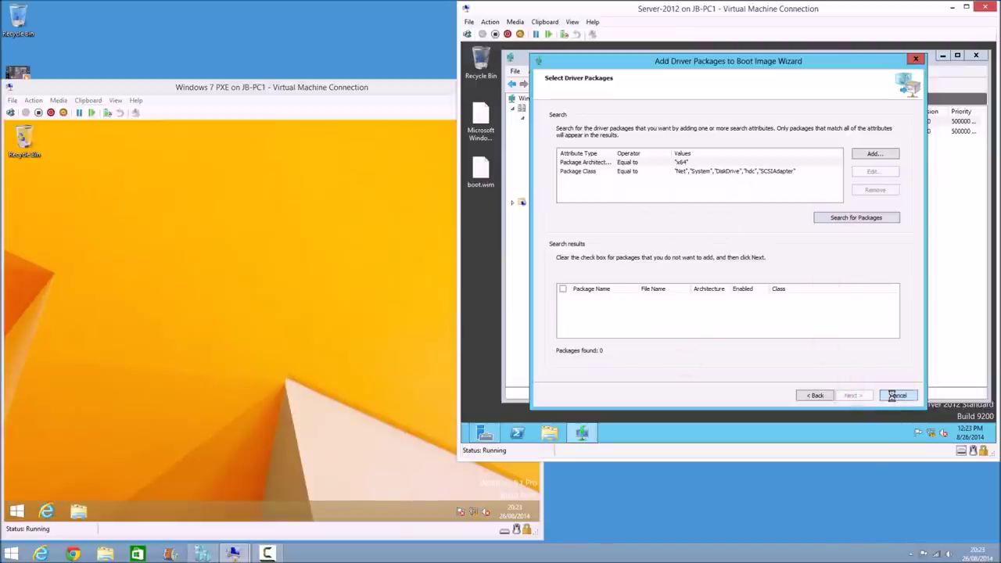
left_click(766, 259)
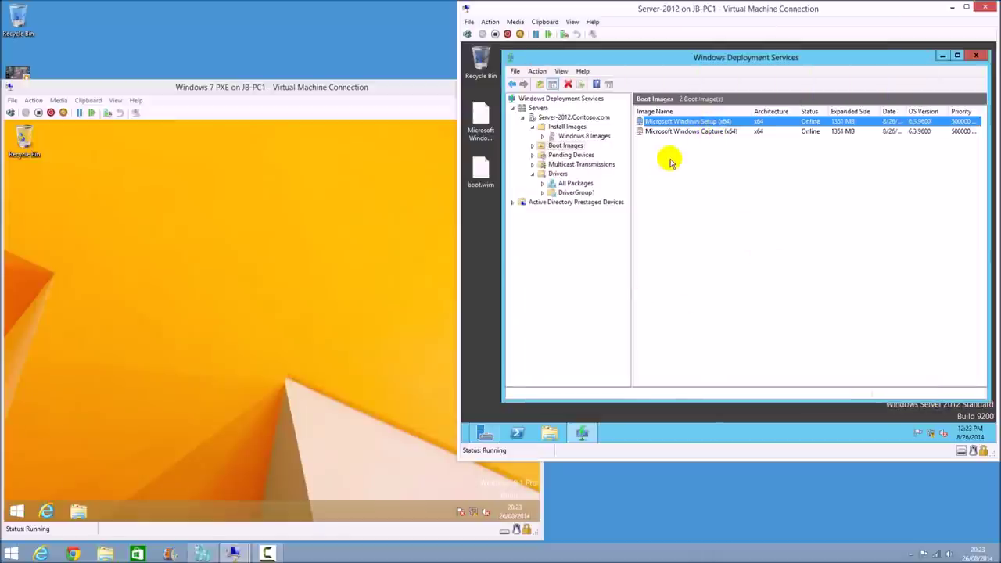
Show the empty Windows 8 Images group under Install Images.
left_click(680, 261)
left_click(555, 127)
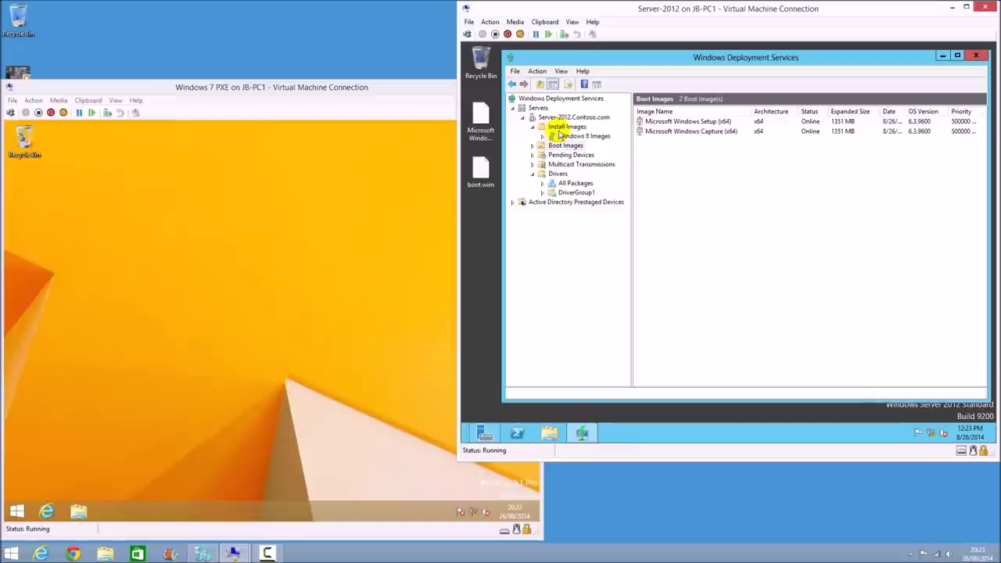
left_click(580, 136)
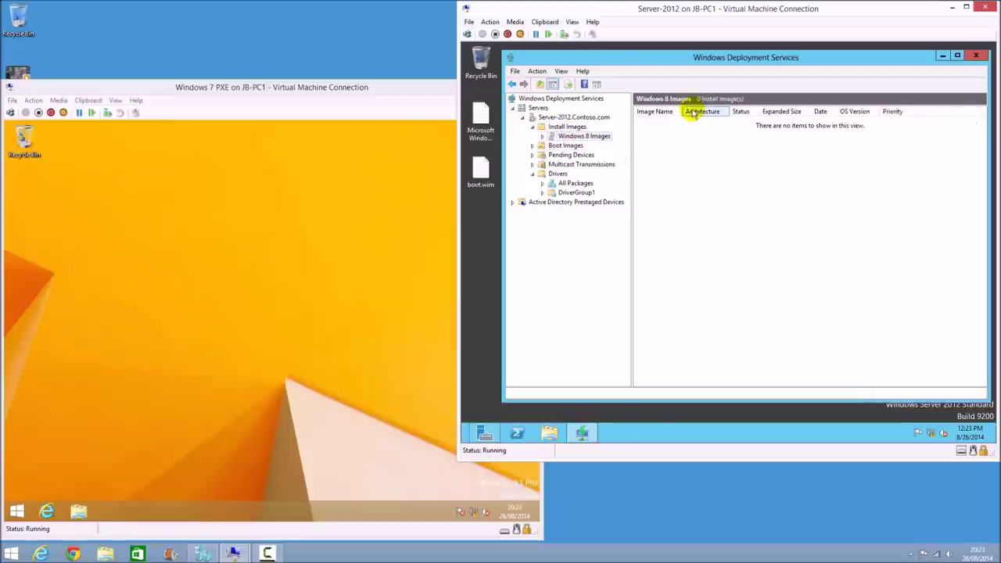
Bring the PXE client VM to the front and open File Explorer on it.
left_click(316, 317)
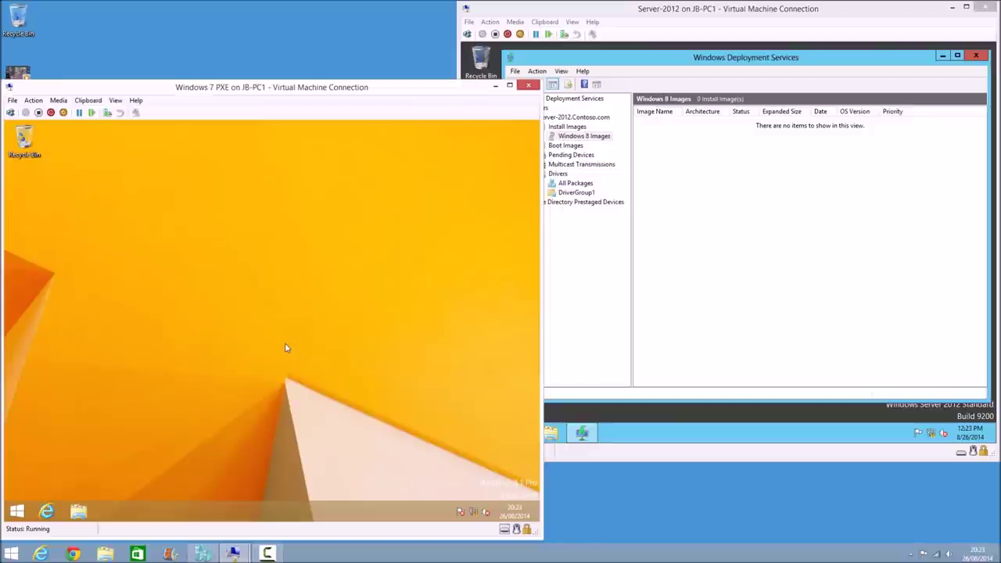
left_click(78, 512)
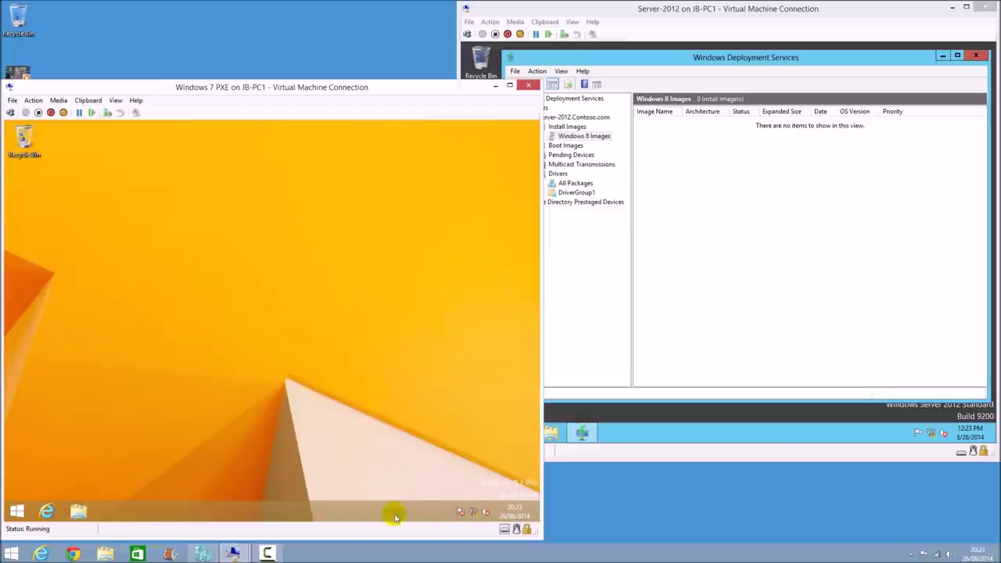
left_click(78, 512)
Close the empty Downloads window and reopen File Explorer on the client.
left_click(78, 510)
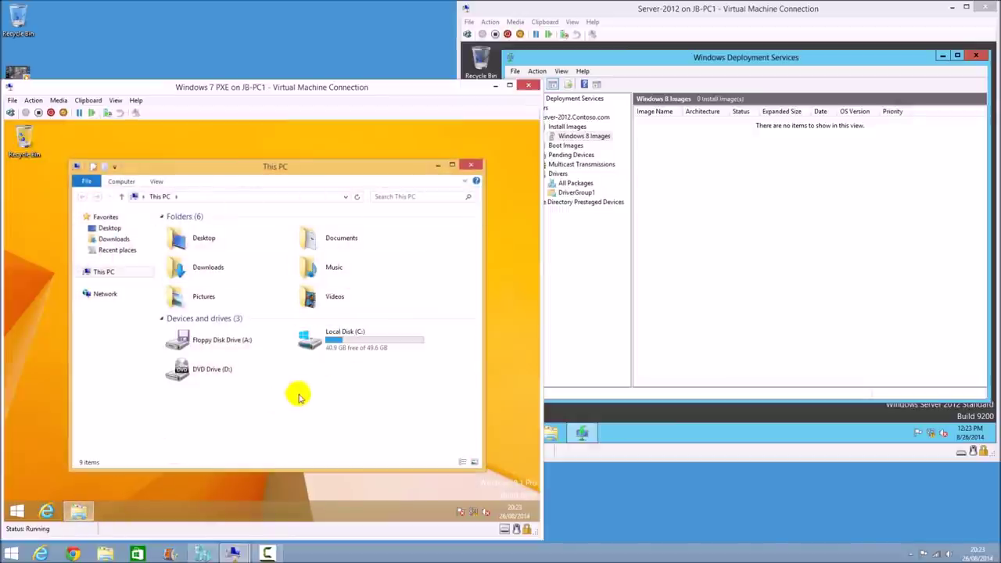
left_click(106, 239)
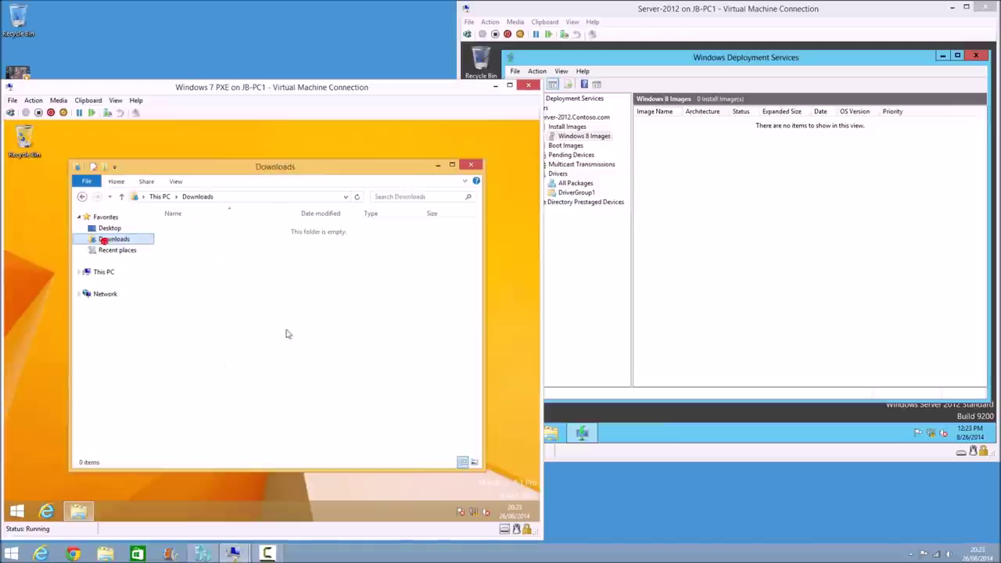
left_click(472, 164)
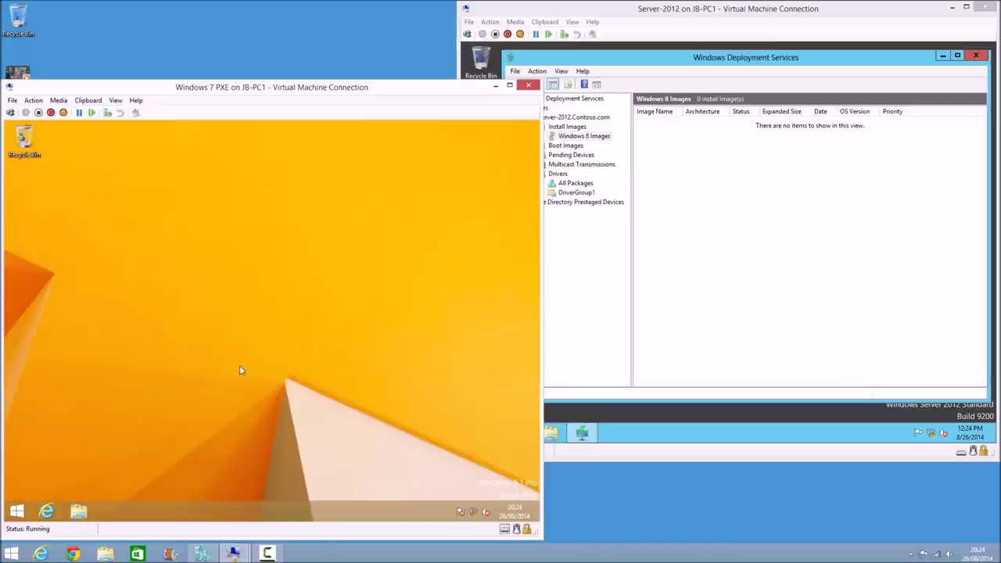
left_click(78, 510)
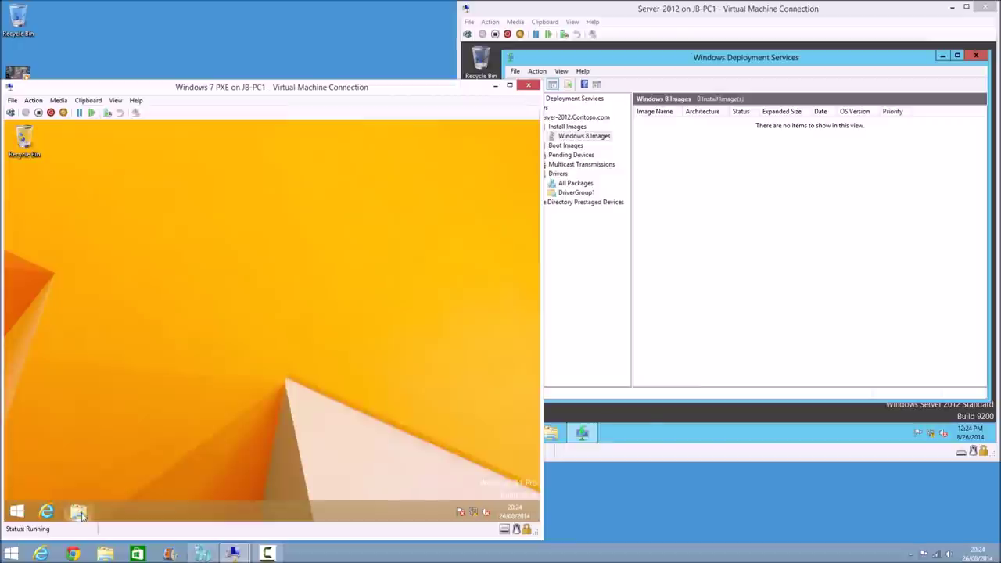
Open Local Disk (C:) and then its Windows folder.
double_click(364, 341)
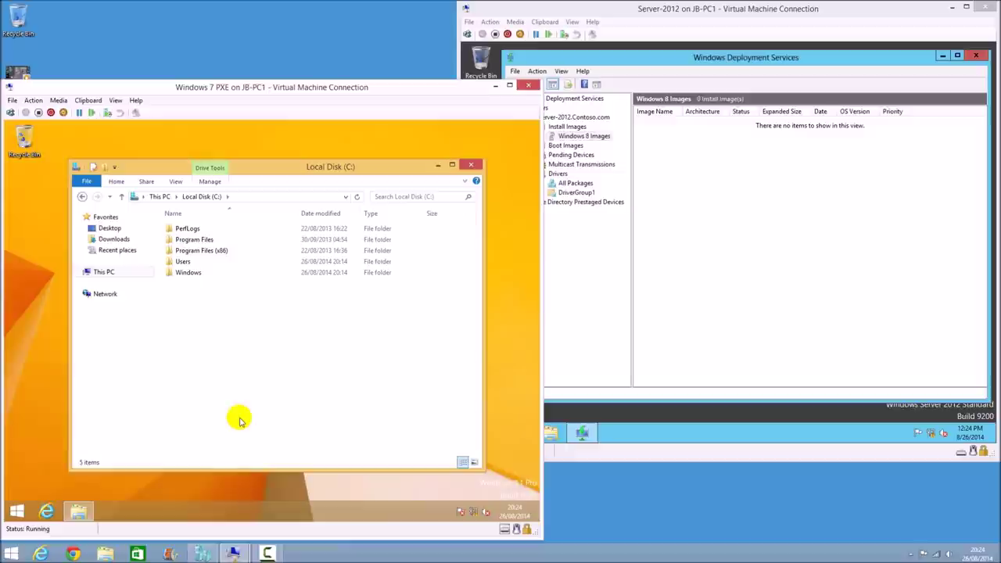
left_click(169, 272)
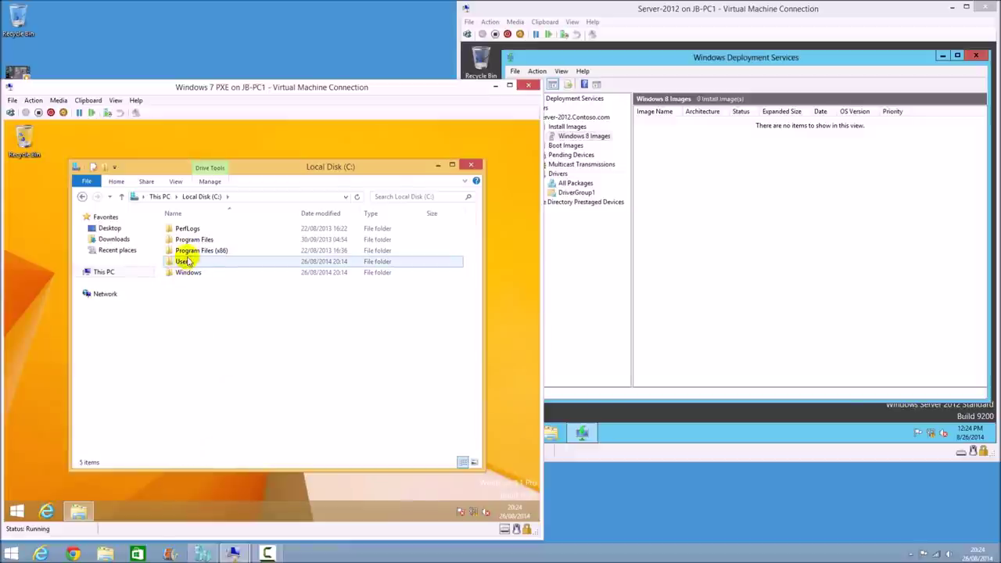
double_click(188, 274)
left_click(197, 196)
left_click(196, 272)
double_click(195, 273)
scroll(187, 364, "down", 5)
left_click(204, 383)
scroll(202, 395, "down", 5)
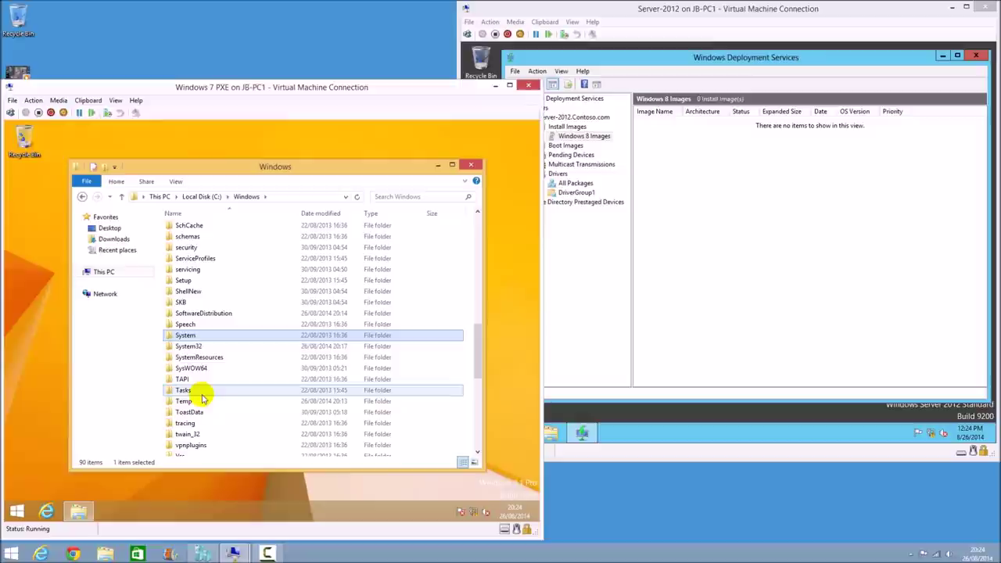
Open System32, then Sysprep, and select the sysprep application.
double_click(183, 348)
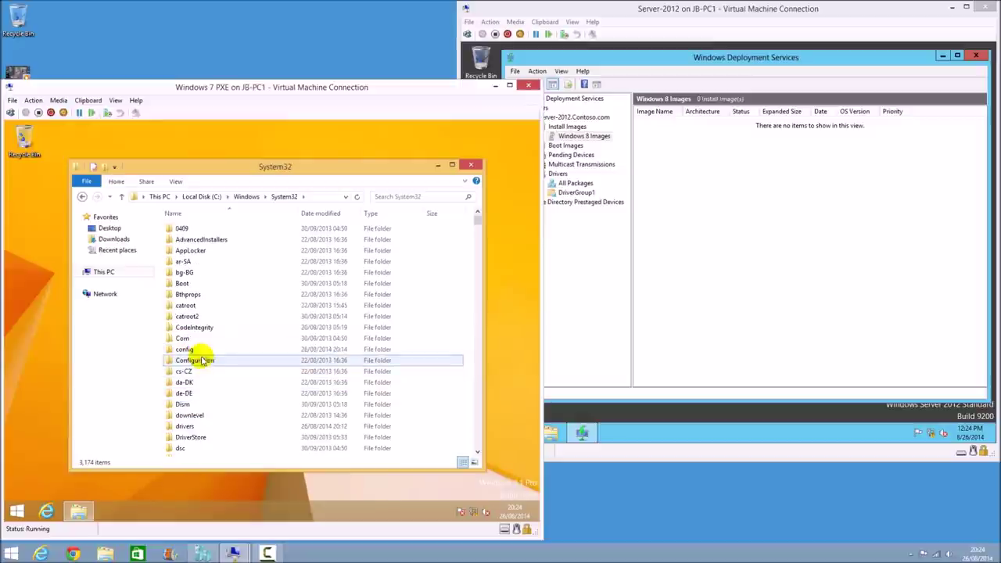
left_click(199, 394)
scroll(205, 387, "down", 20)
left_click(208, 381)
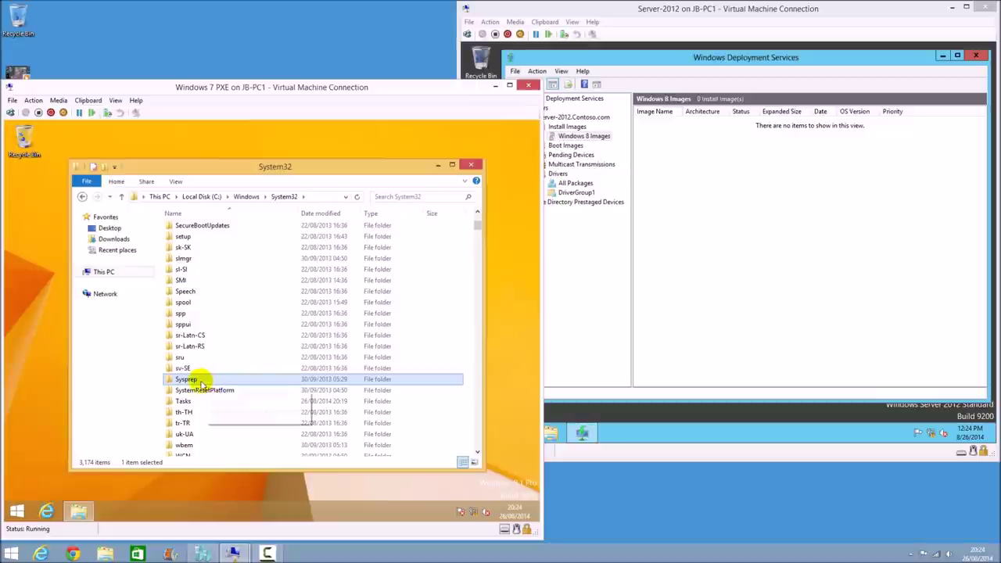
double_click(194, 382)
left_click(186, 261)
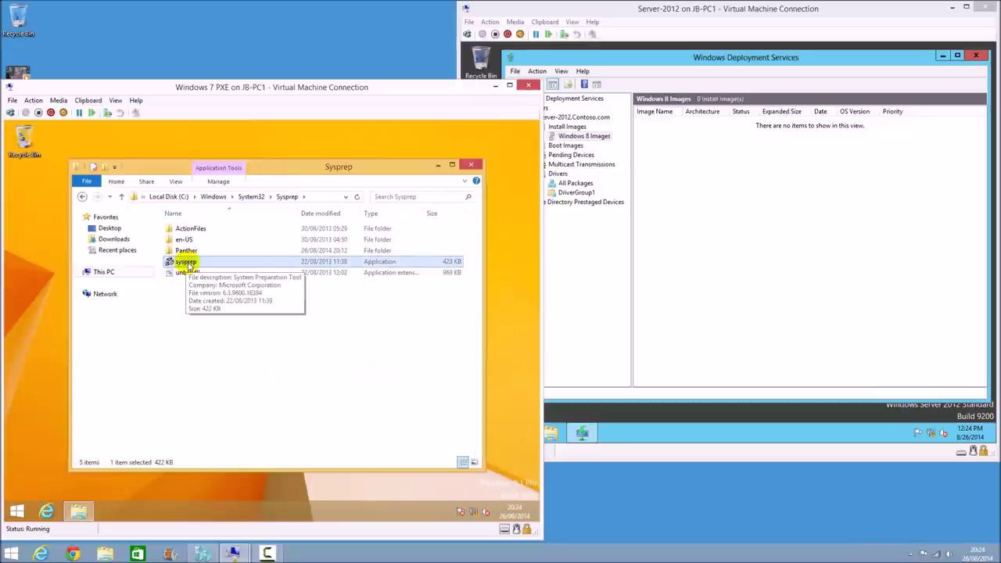
Run sysprep with Generalize ticked and Shutdown chosen as the shutdown option.
double_click(188, 262)
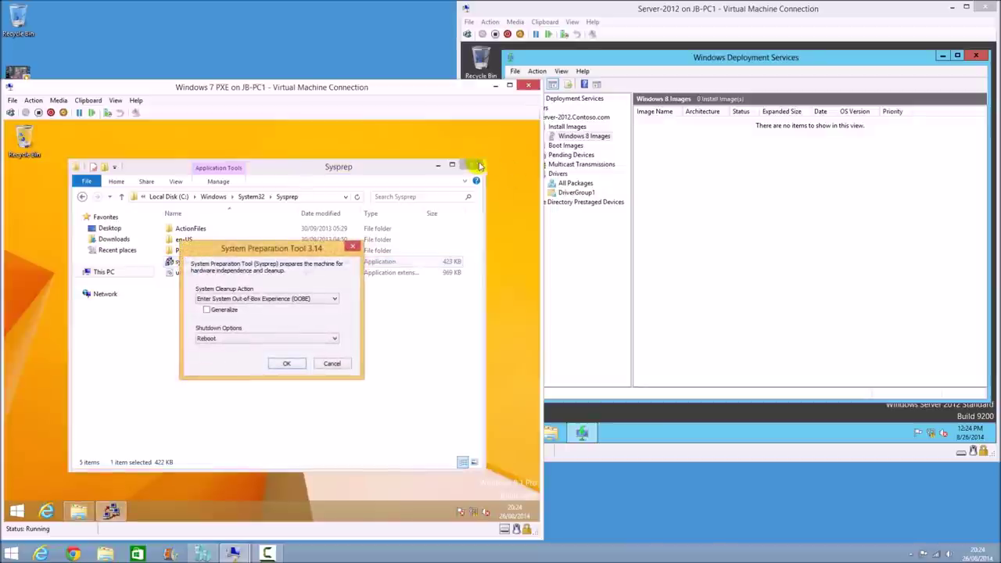
left_click(207, 309)
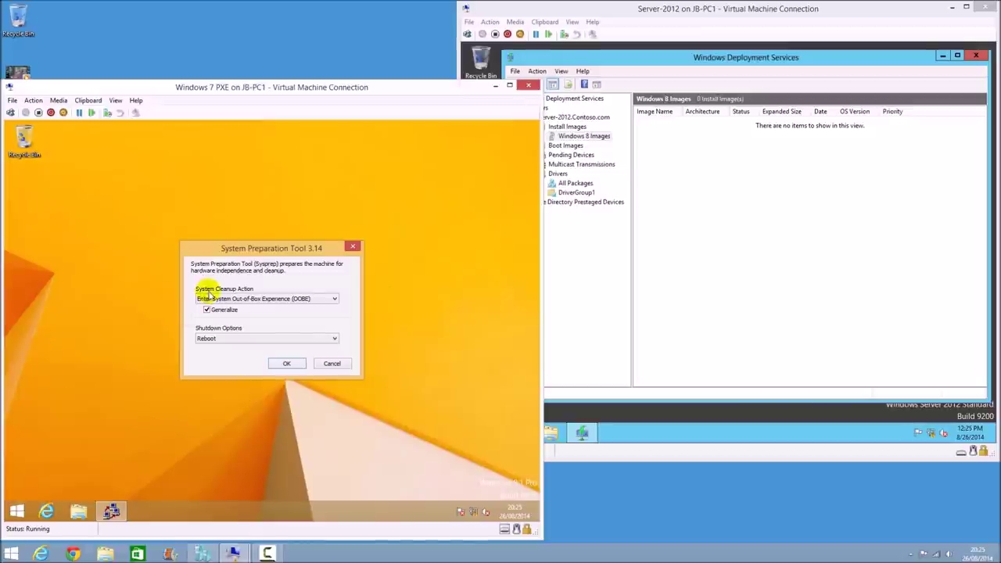
left_click(222, 338)
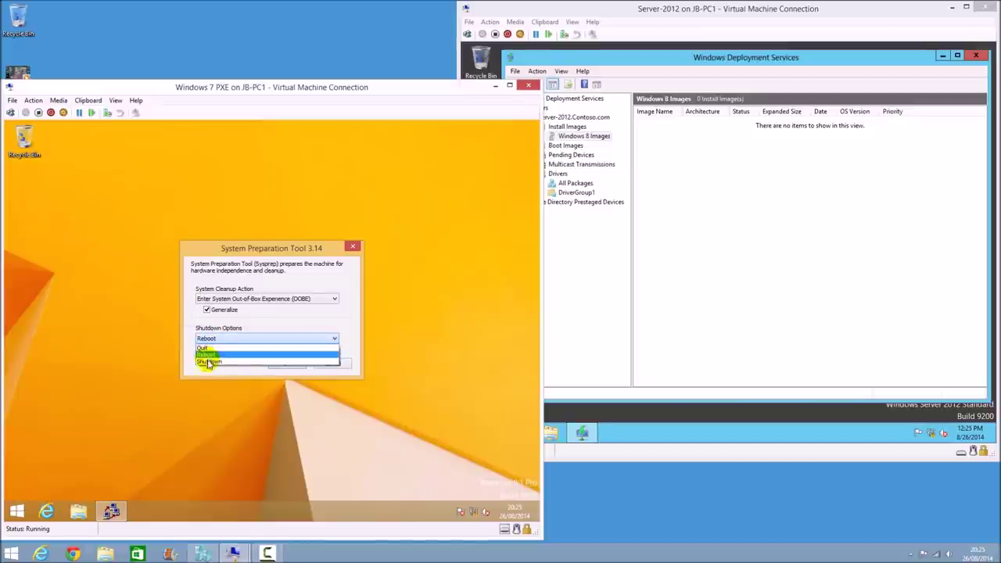
left_click(206, 357)
left_click(284, 366)
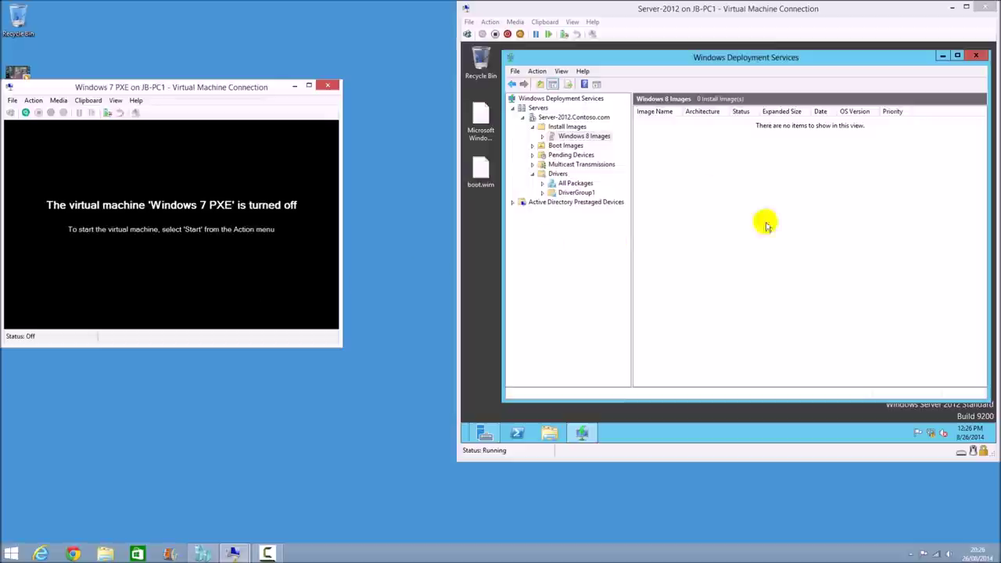
Select the Microsoft Windows Capture (x64) boot image in WDS, then start the Windows 7 PXE VM.
left_click(562, 147)
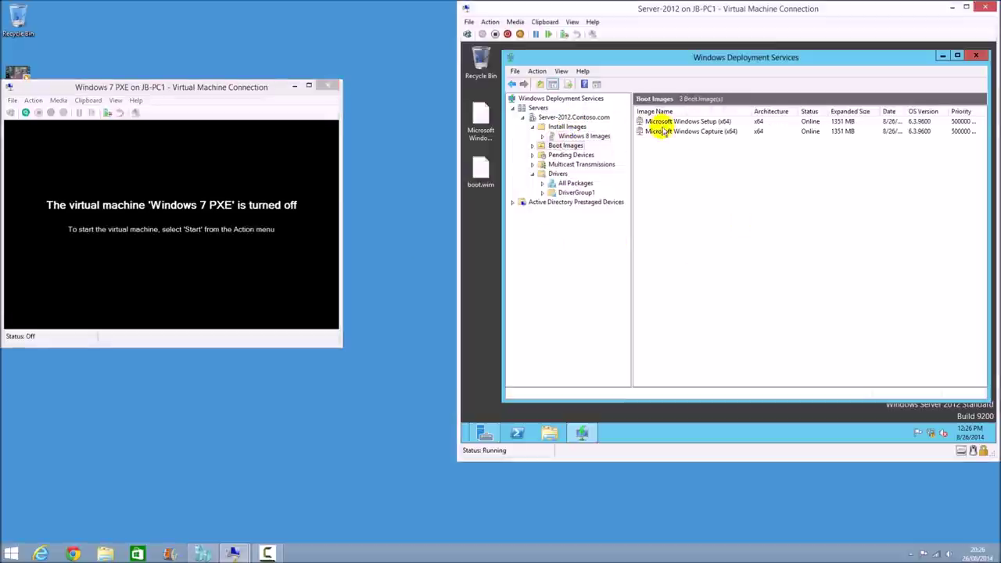
left_click(698, 133)
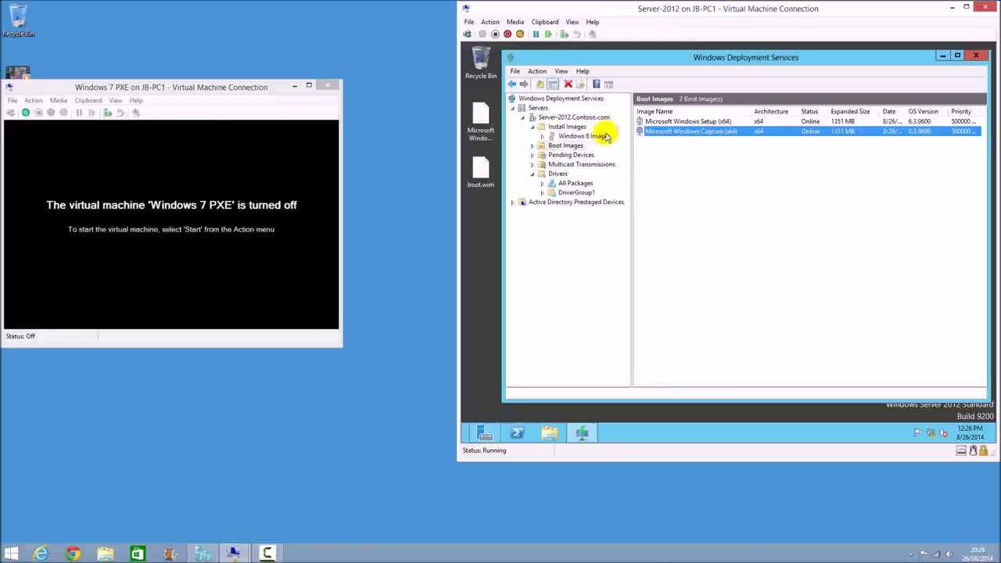
left_click(147, 185)
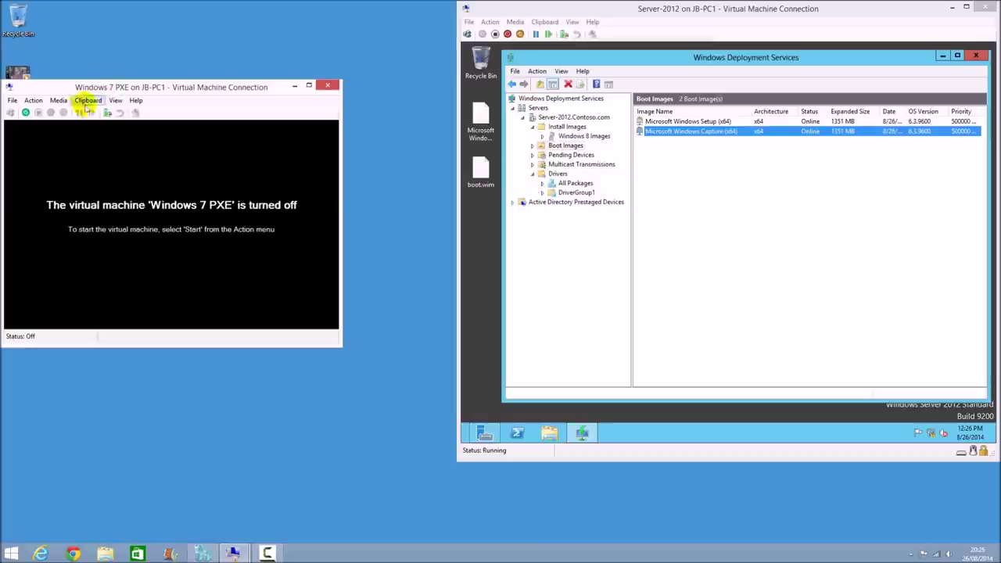
left_click(29, 103)
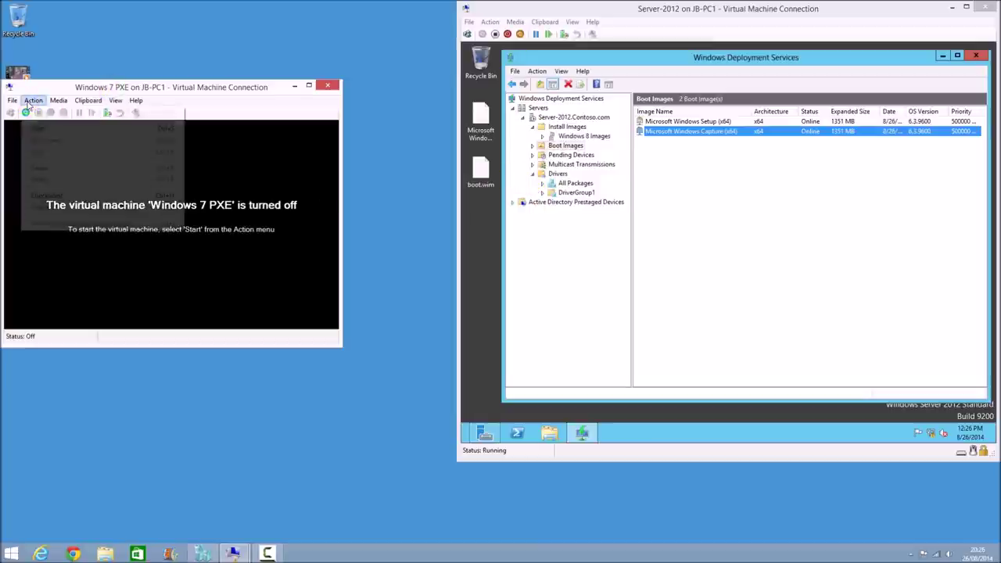
left_click(33, 128)
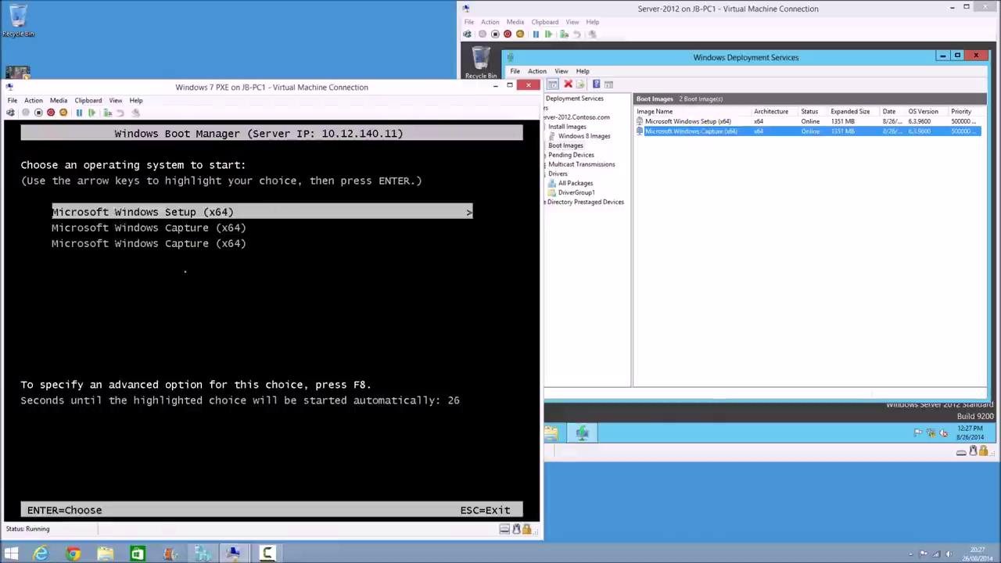
Boot Microsoft Windows Capture (x64) from Windows Boot Manager and move past the wizard's welcome page.
key("Down")
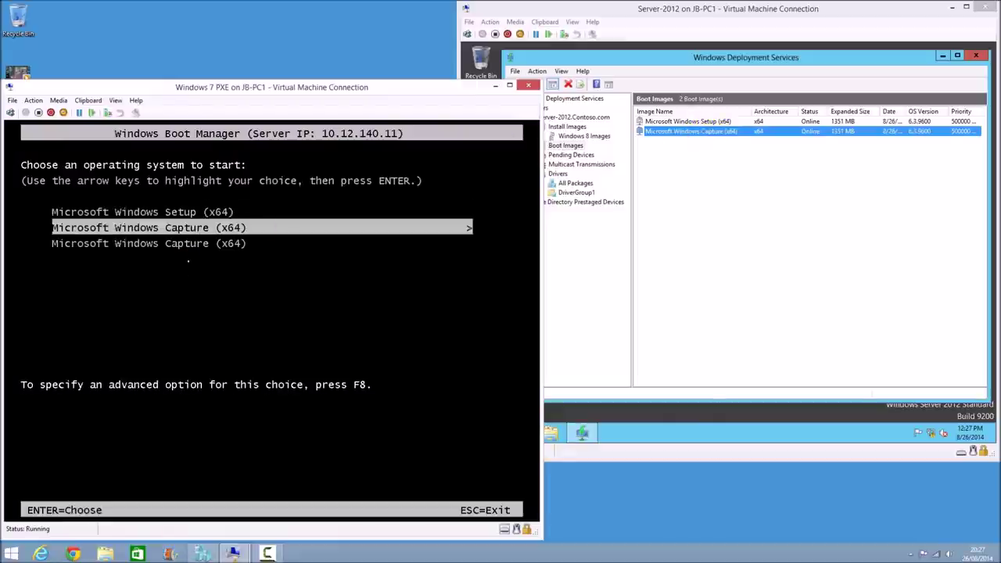
key("Down")
key("Up")
key("Down")
key("Up")
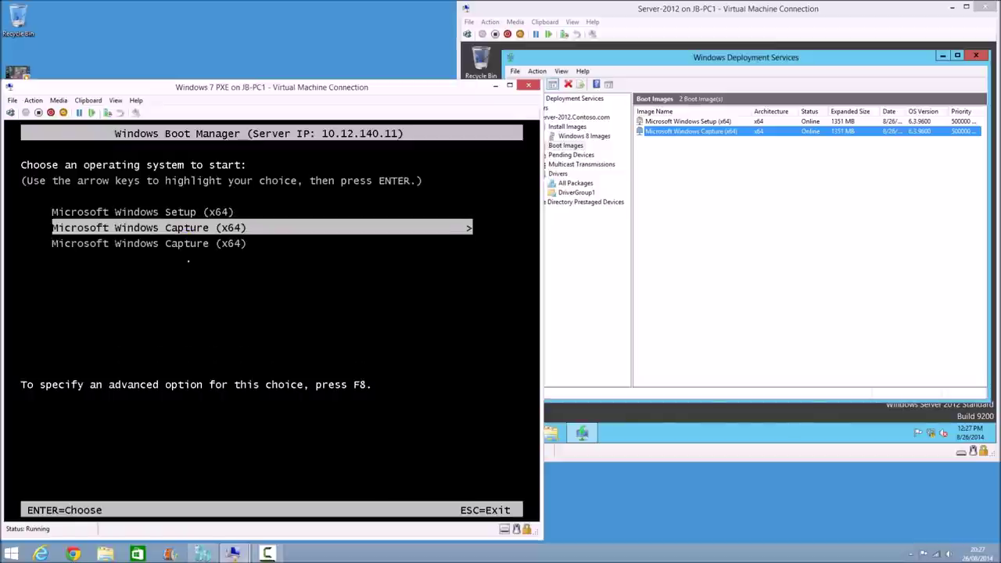
key("Return")
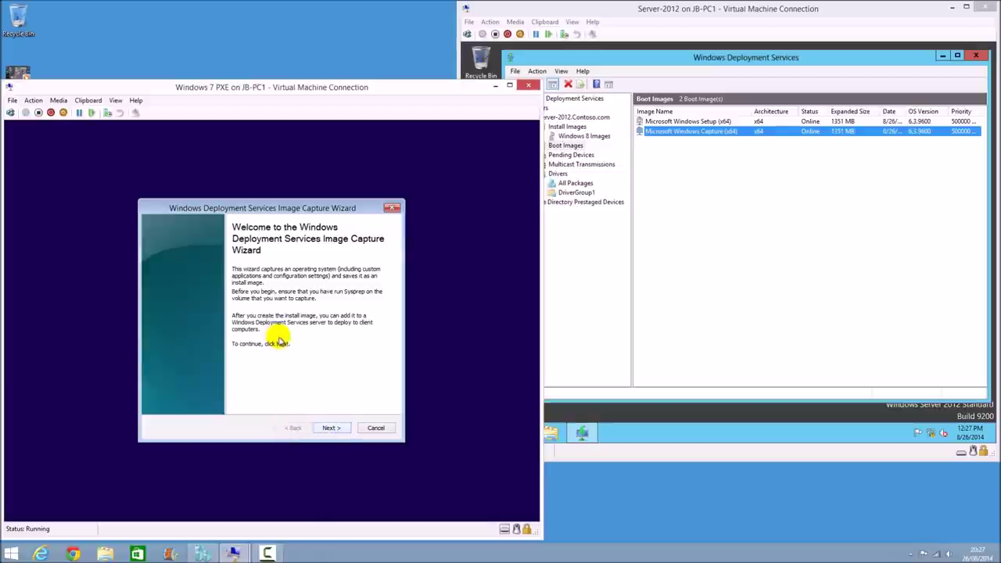
left_click(332, 428)
Capture volume D:\ named OFFICE COMPUTERS with description OFFICE COMPUTER image, then continue to location.
left_click(188, 296)
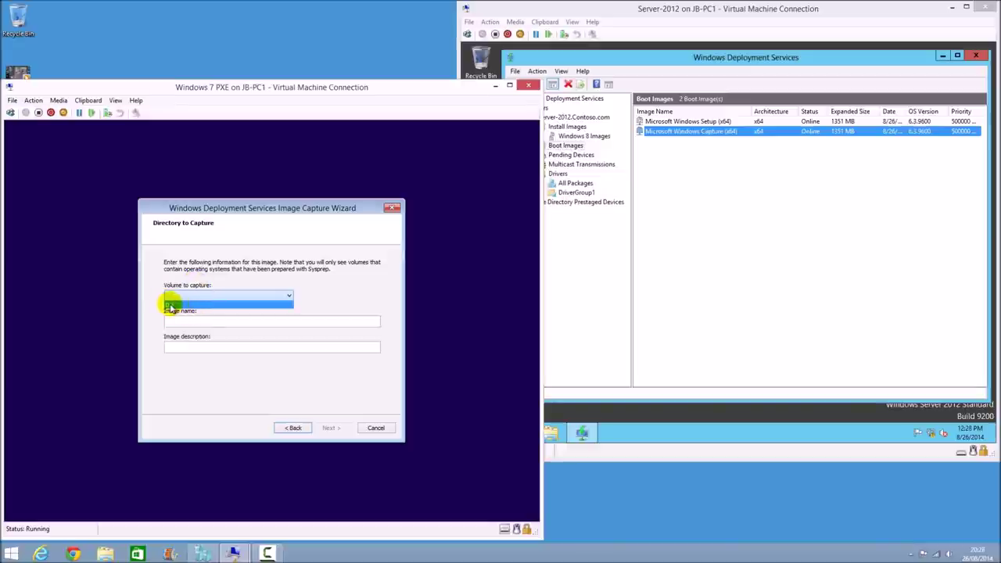
left_click(170, 305)
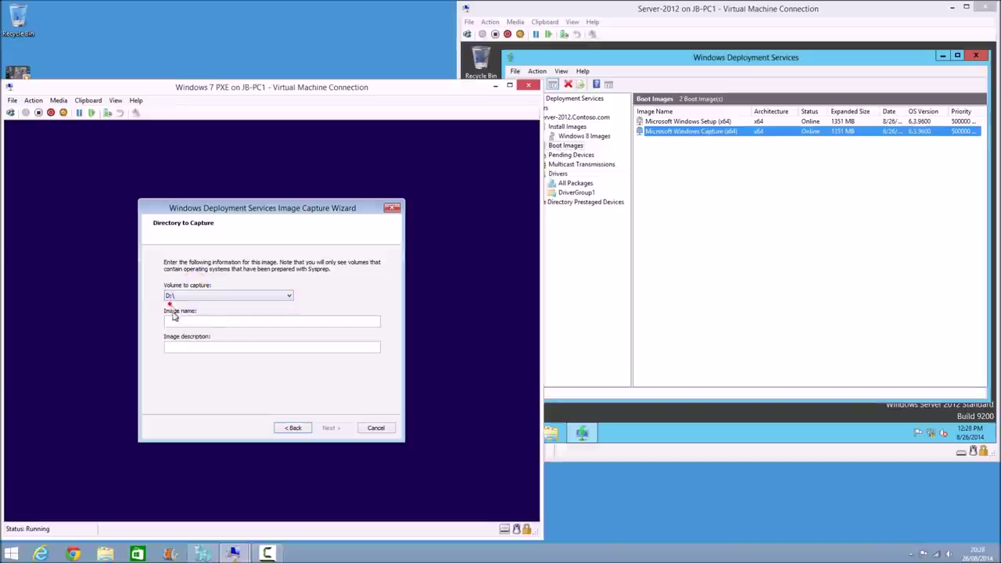
left_click(182, 320)
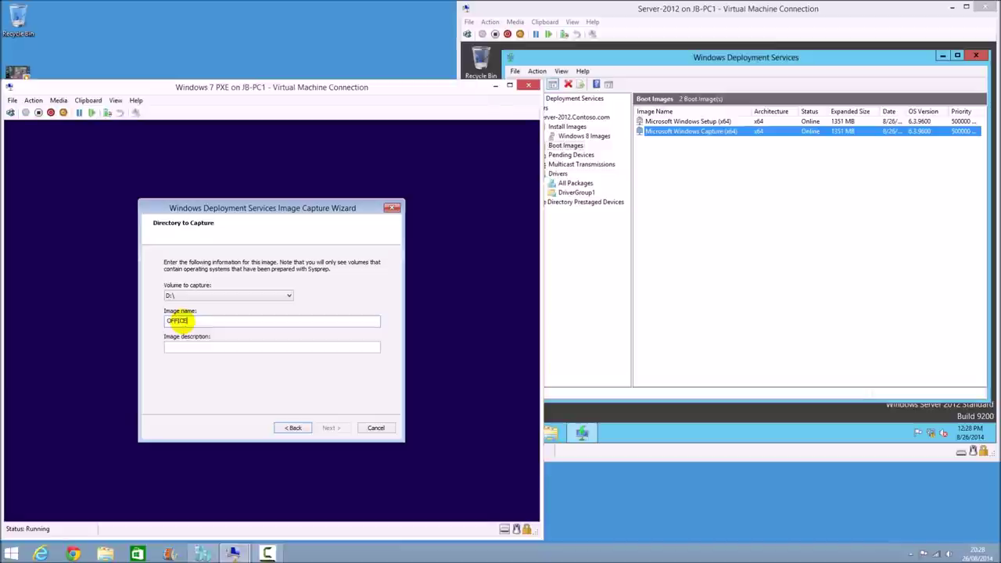
type("TERS")
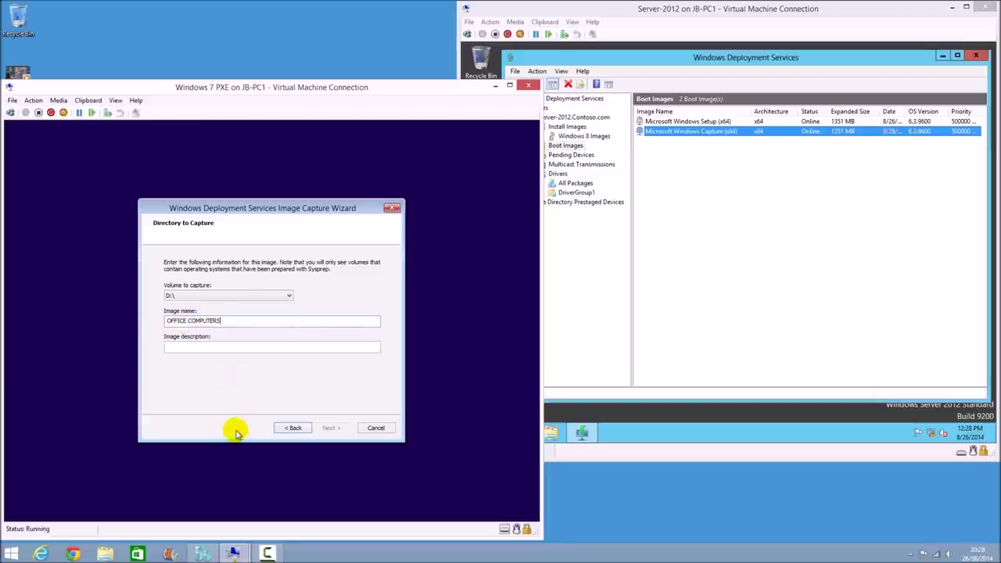
left_click_drag(222, 320, 141, 317)
key("ctrl+c")
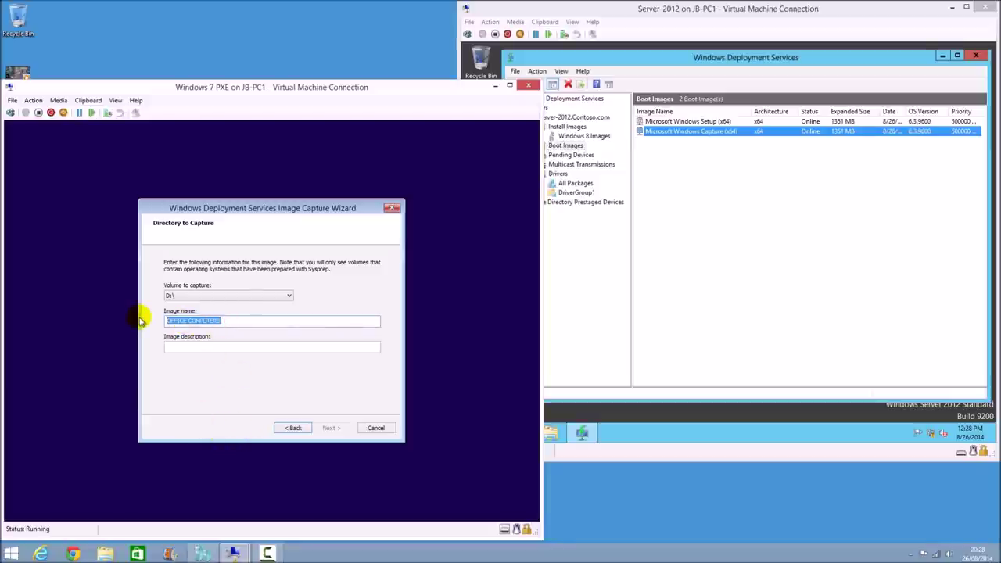
left_click(192, 347)
key("ctrl+v")
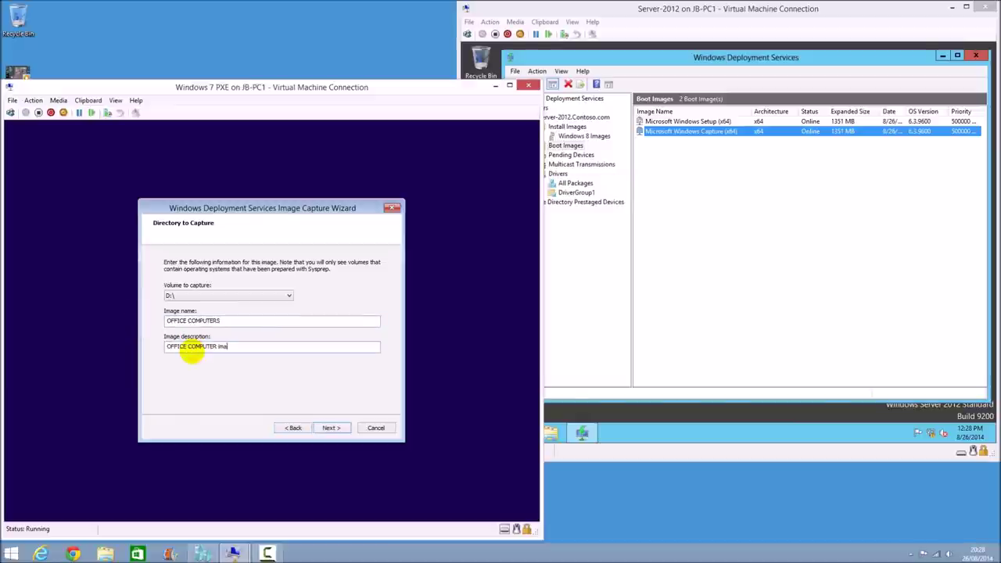
left_click(331, 428)
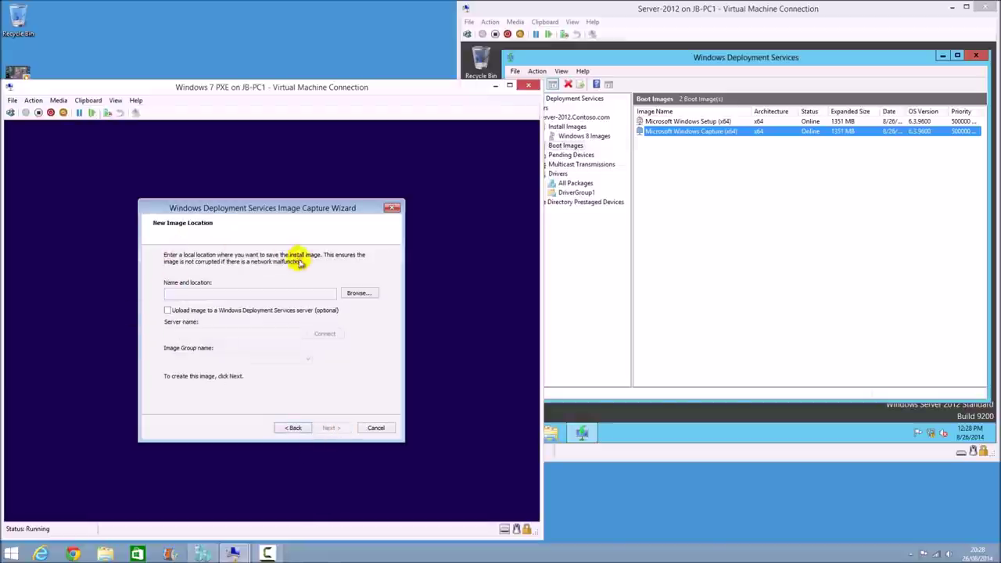
left_click(353, 292)
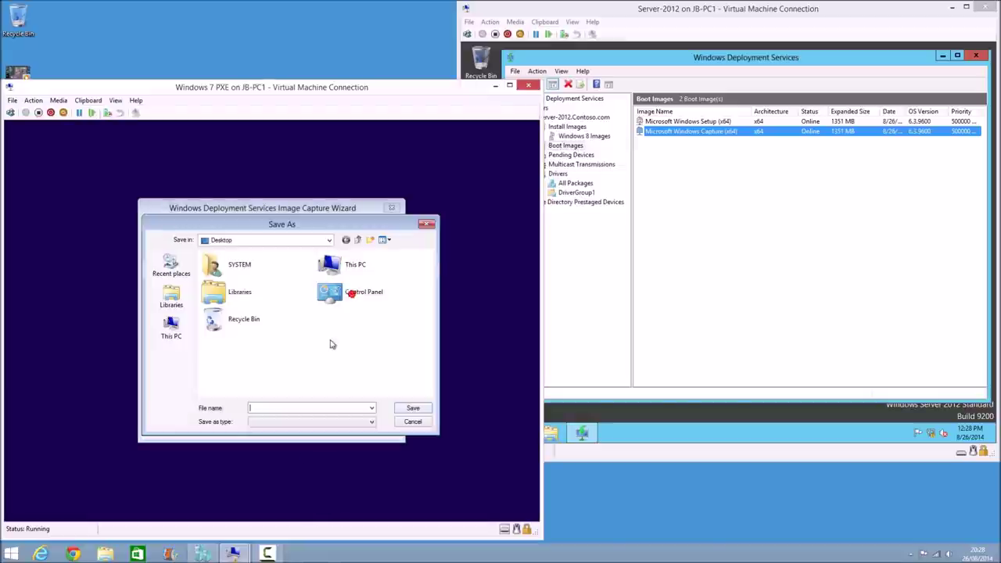
Save the captured image as OFFICE COMPUTERS on Local Disk (D:).
left_click(170, 327)
left_click_drag(428, 291, 432, 355)
left_click(247, 348)
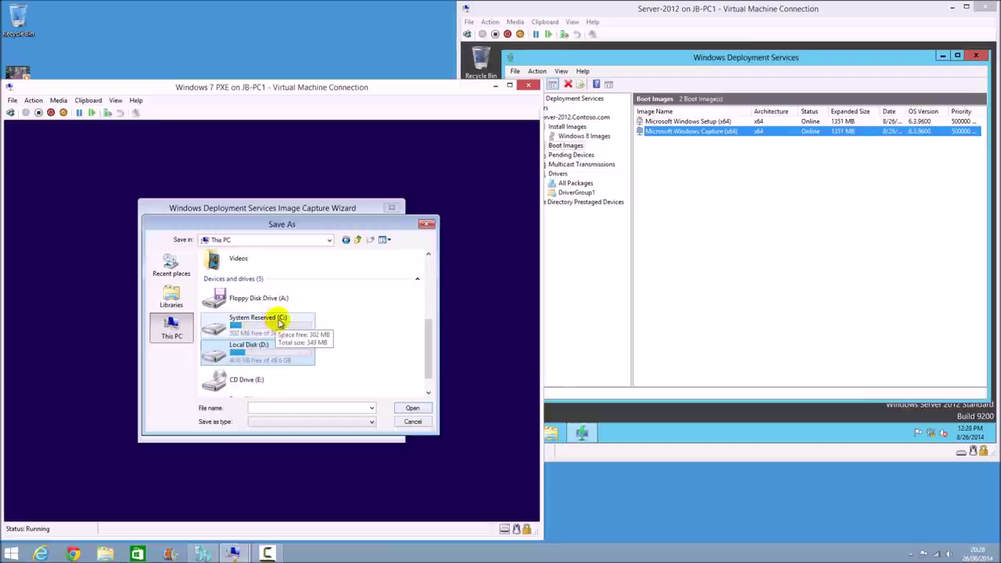
double_click(257, 354)
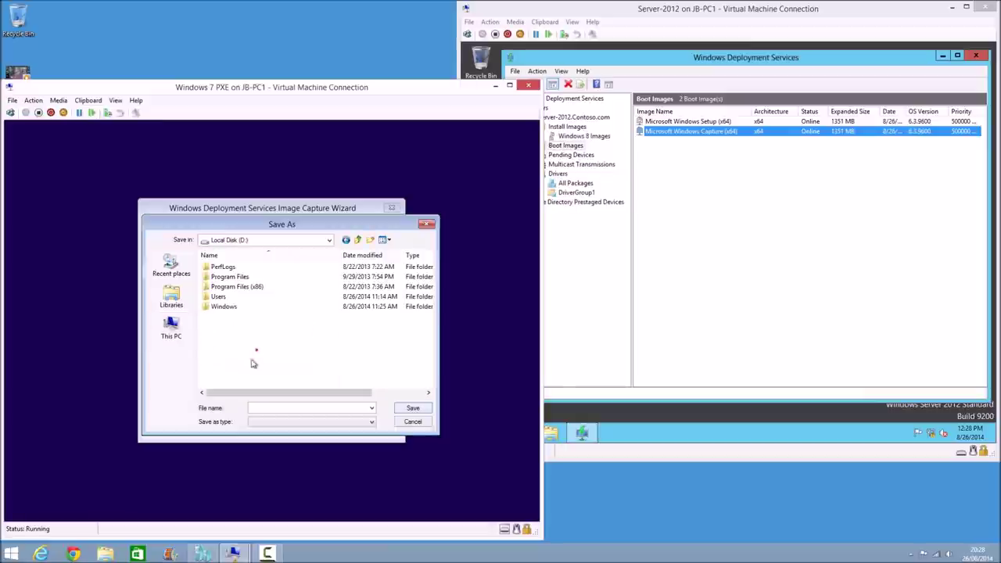
left_click(256, 407)
left_click(258, 406)
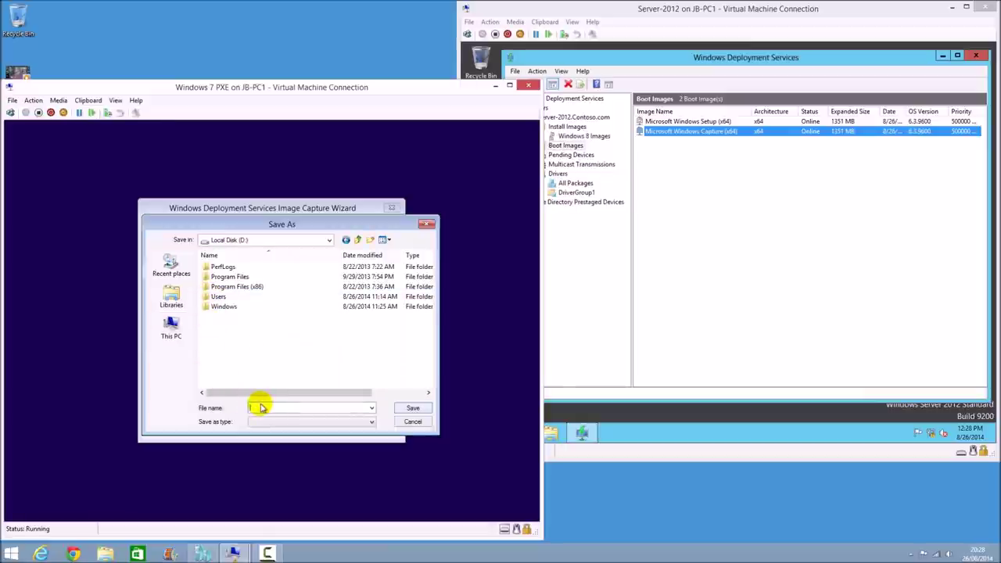
type("OFFICE COMPUTERS")
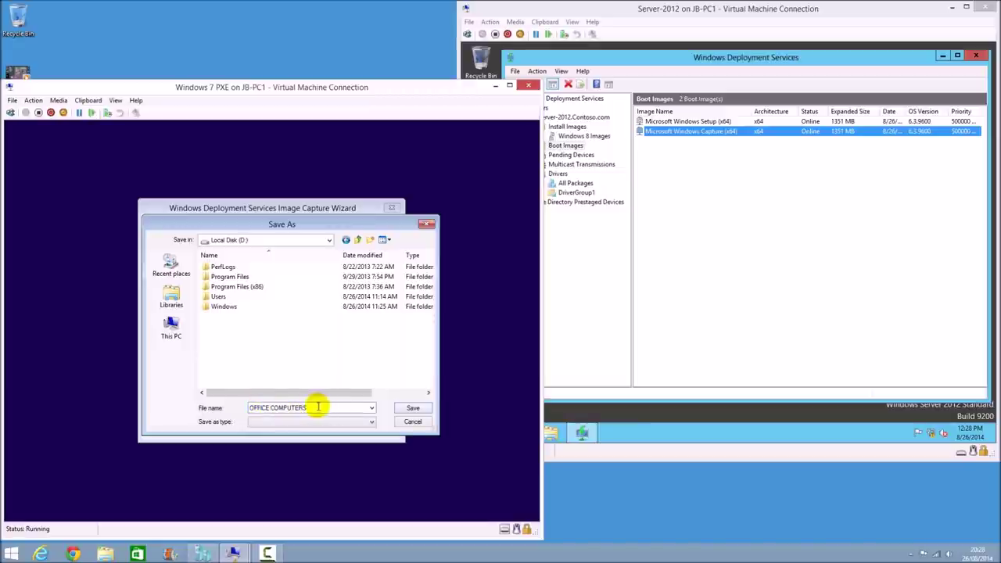
left_click(400, 407)
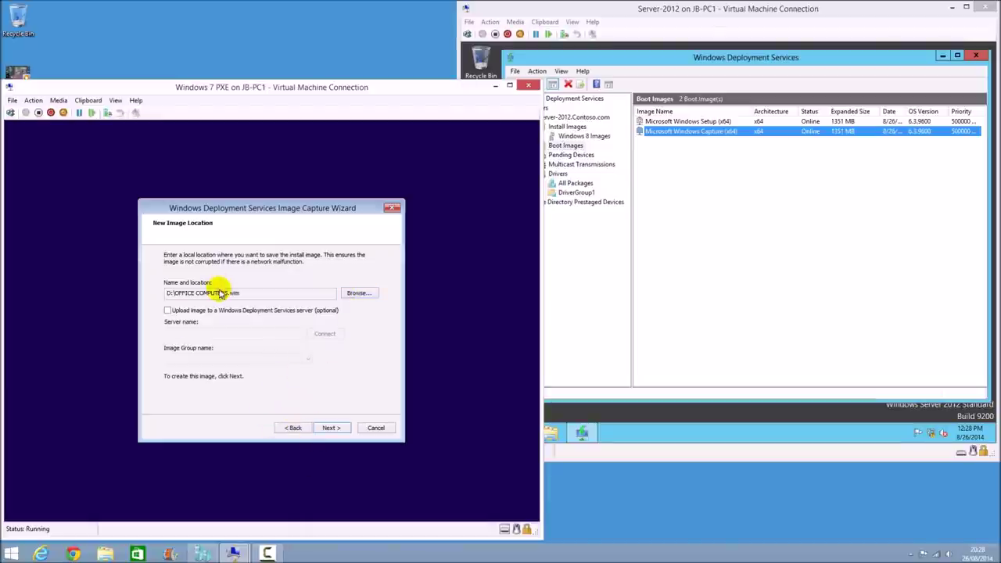
Enable uploading the image to a WDS server and begin entering the server name.
left_click_drag(167, 292, 238, 292)
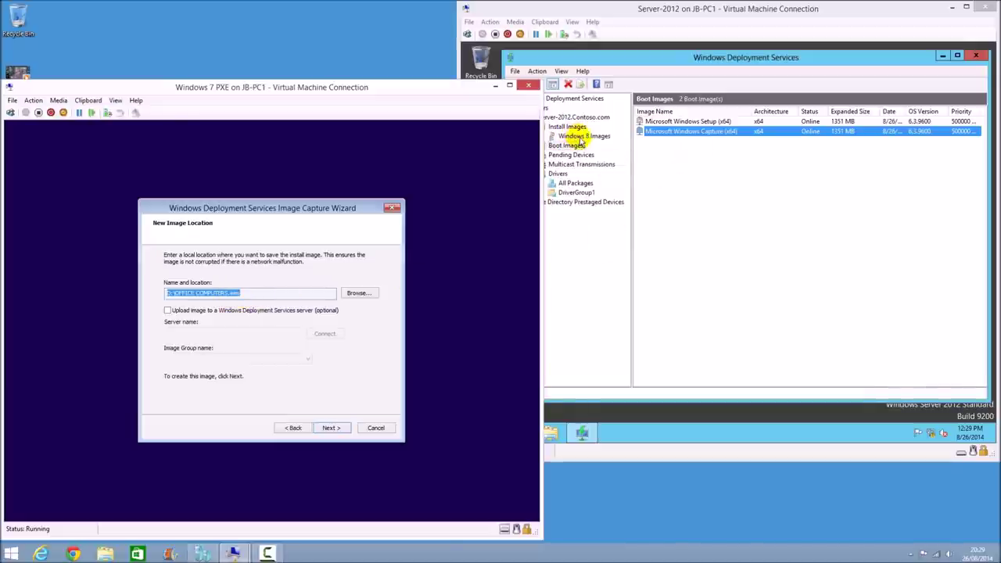
left_click(177, 315)
left_click(177, 311)
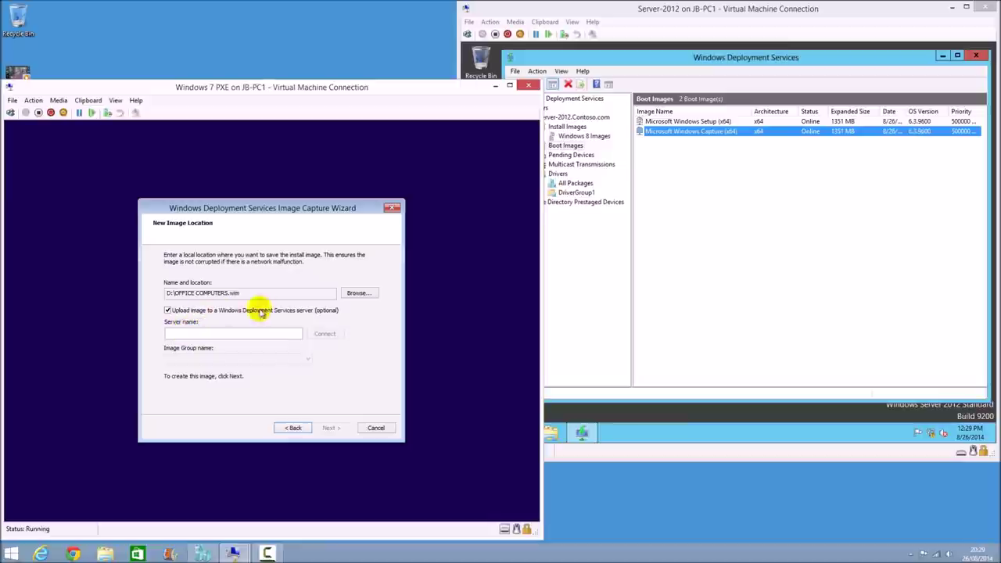
left_click(245, 333)
type("server-2012")
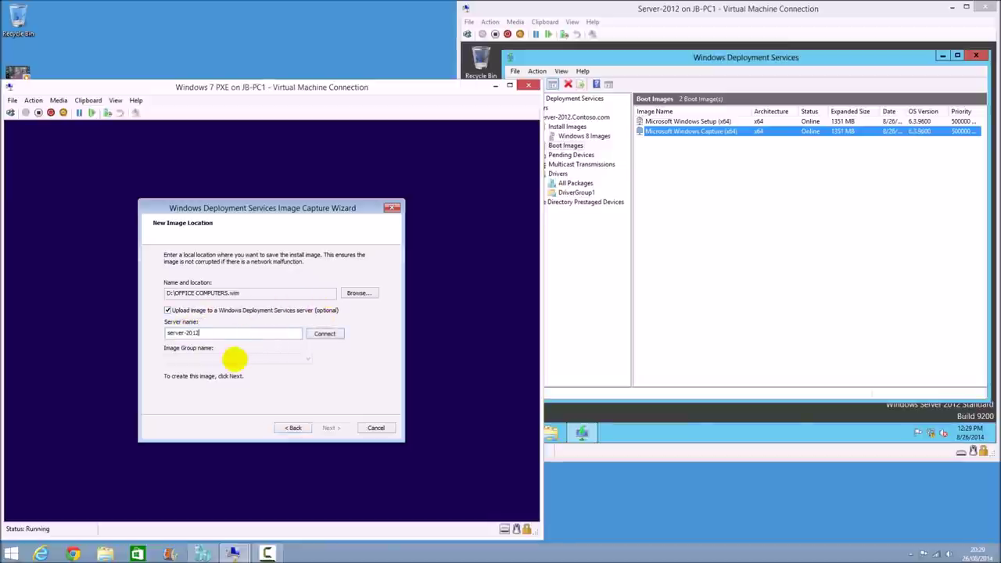
Connect to server-2012, entering the domain administrator's credentials.
left_click(324, 333)
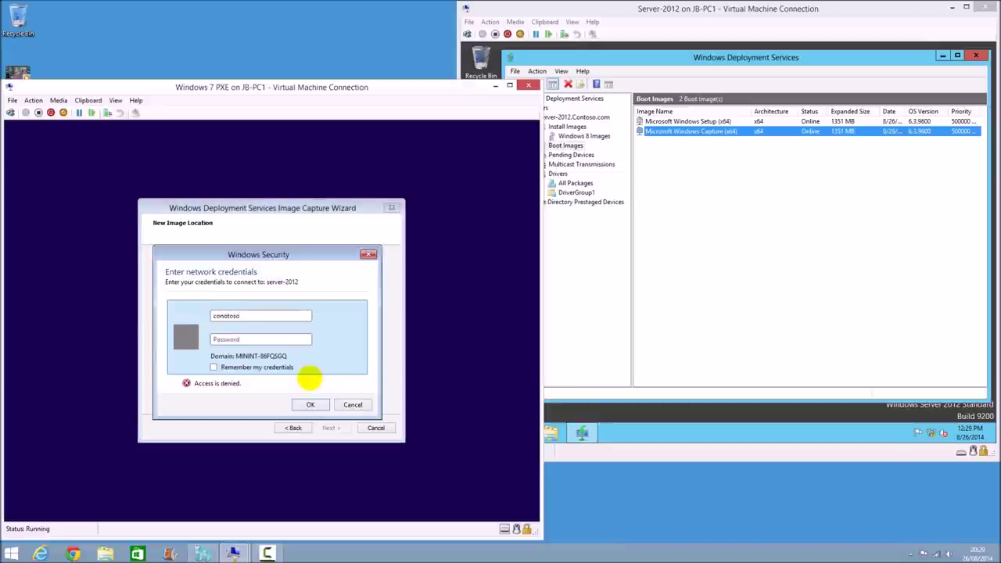
type("\\administrator")
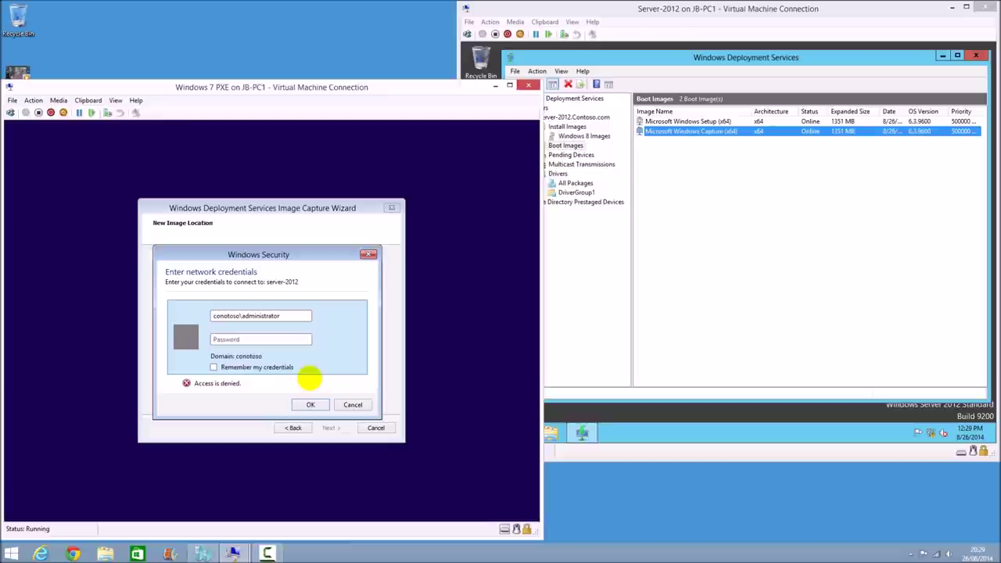
type("P")
key("Return")
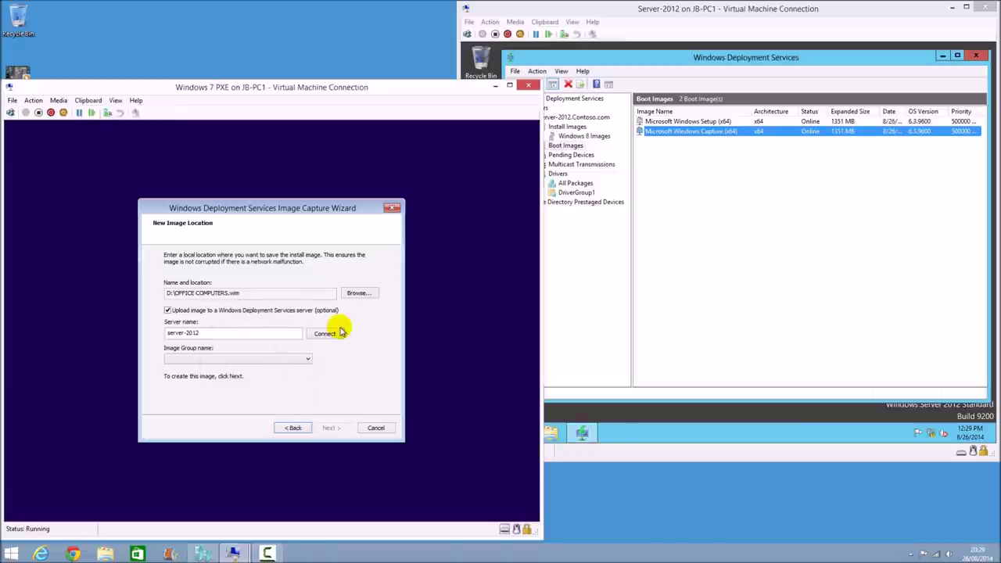
Assign the image to the Windows 8 Images group and start the capture.
left_click(205, 360)
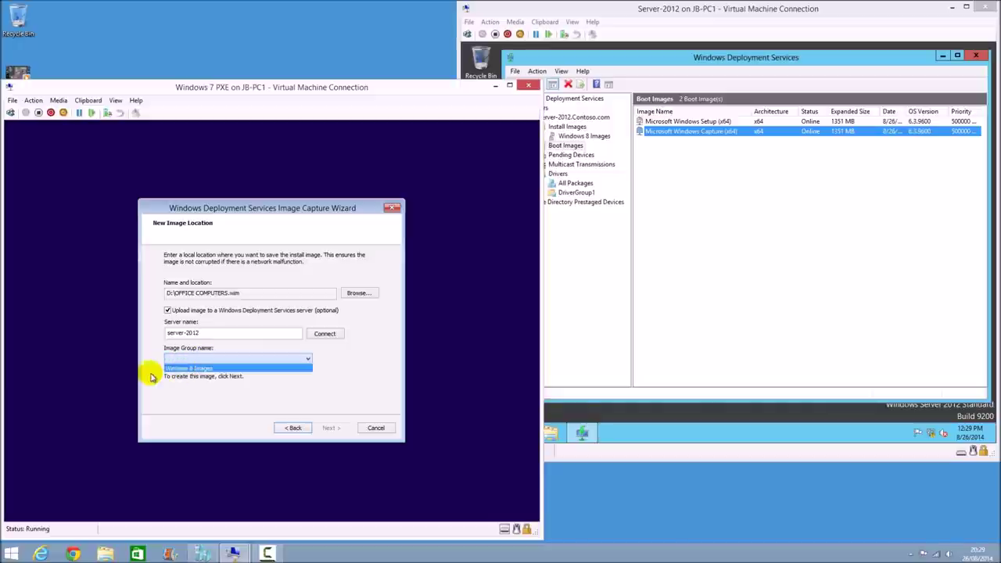
left_click(189, 369)
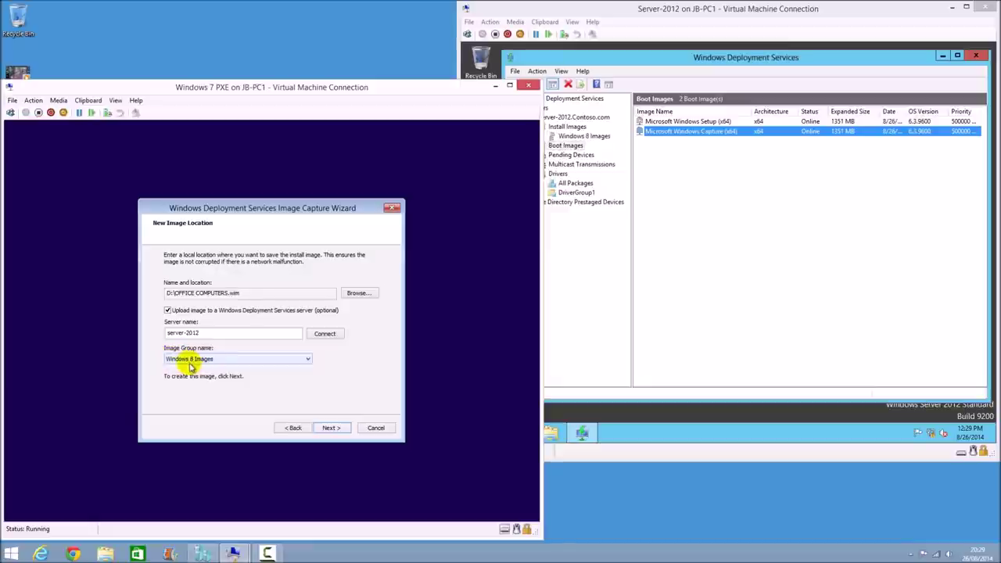
left_click(318, 431)
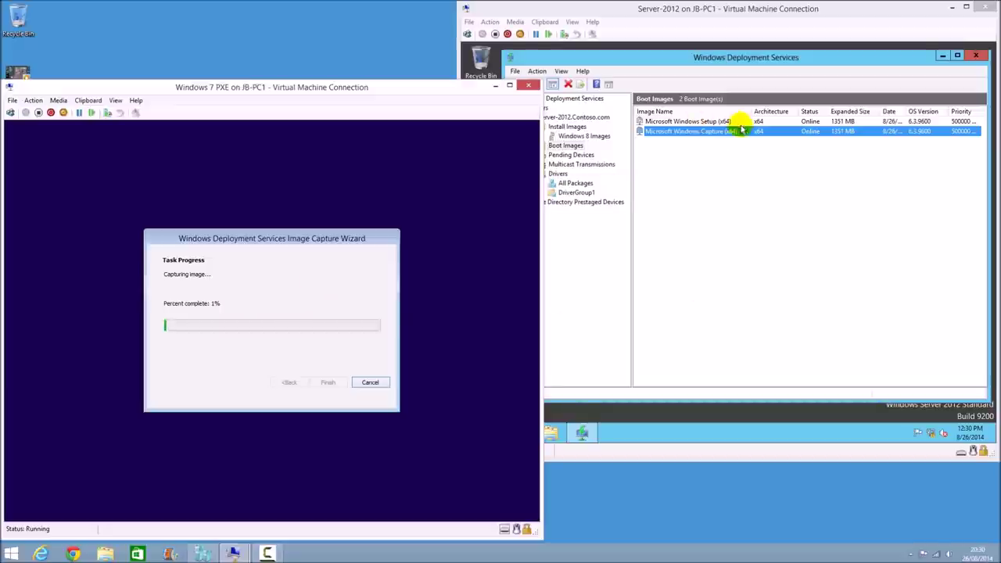
Switch to the server machine while the OFFICE COMPUTERS capture runs at 1%.
left_click(599, 409)
On the server, browse File Explorer to E:\WDS\Images\Windows 8 Images.
left_click(549, 432)
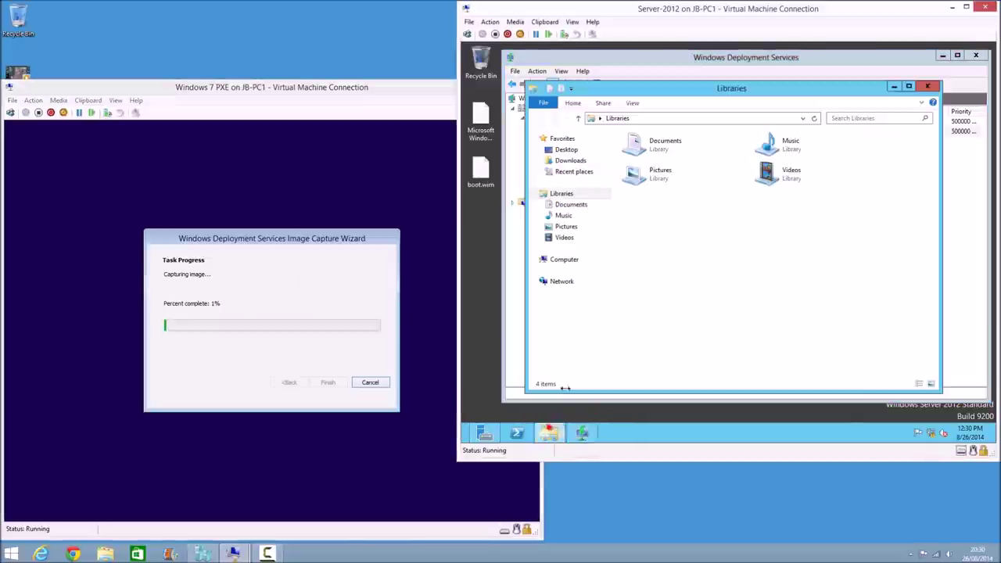
left_click(575, 258)
double_click(786, 167)
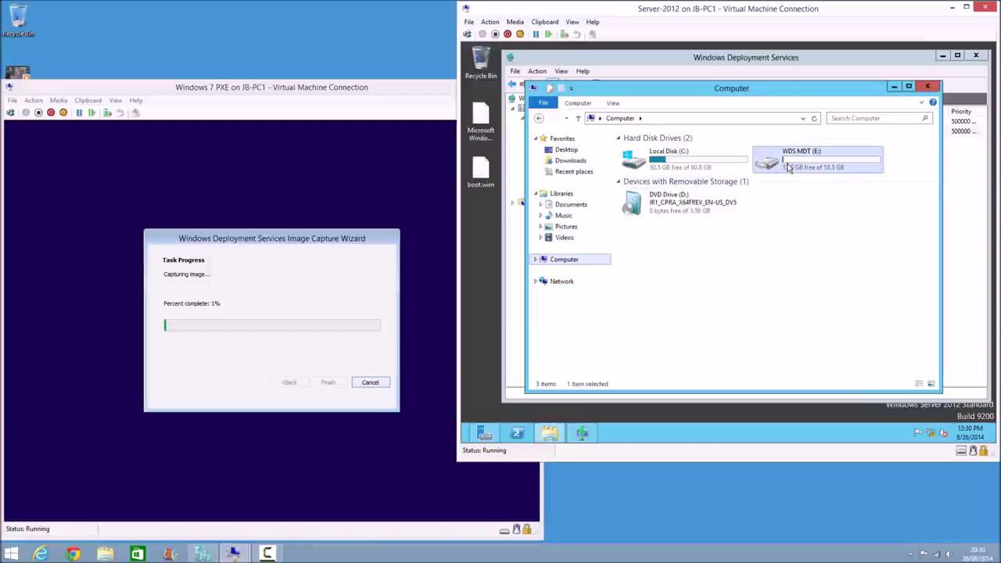
double_click(637, 151)
double_click(638, 161)
double_click(645, 154)
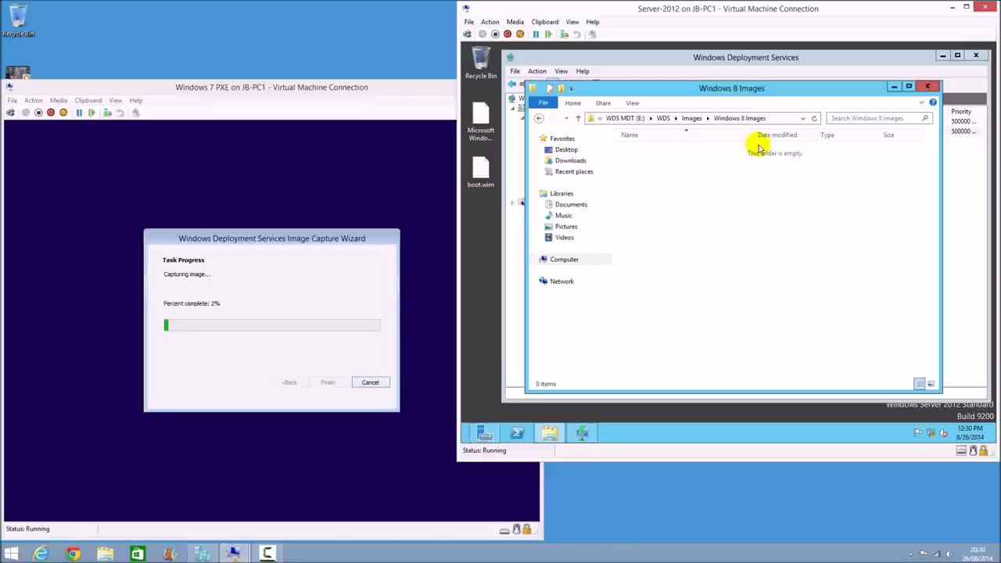
In the WDS console, check Install Images, the Microsoft Windows Setup (x64) boot image and Windows 8 Images.
left_click(954, 191)
left_click(583, 136)
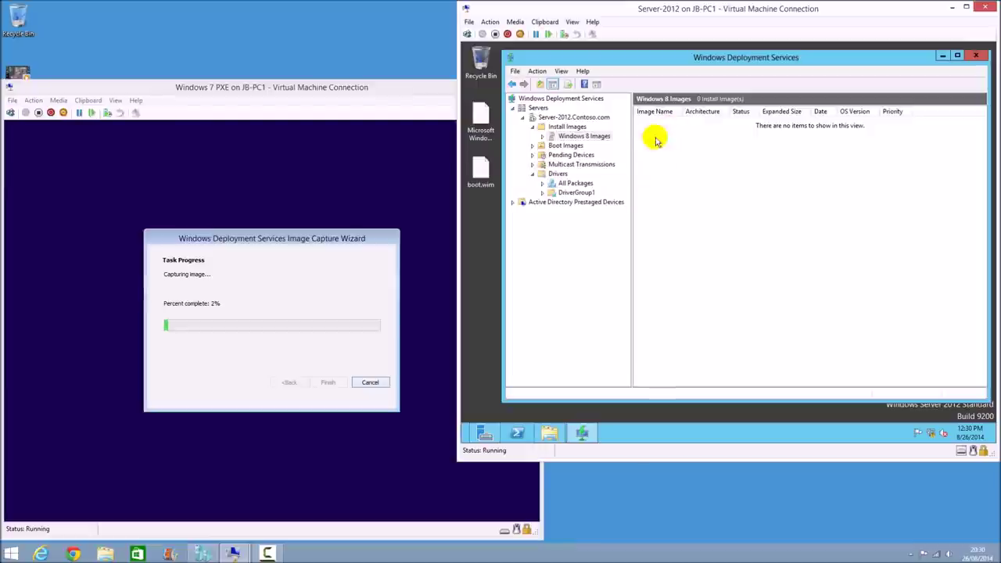
left_click(564, 128)
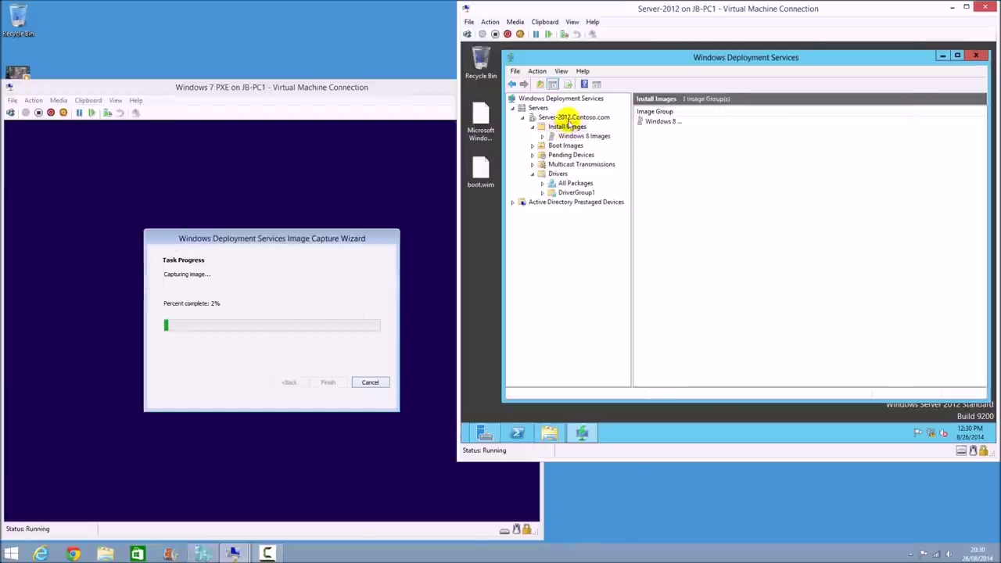
left_click(564, 145)
left_click(712, 122)
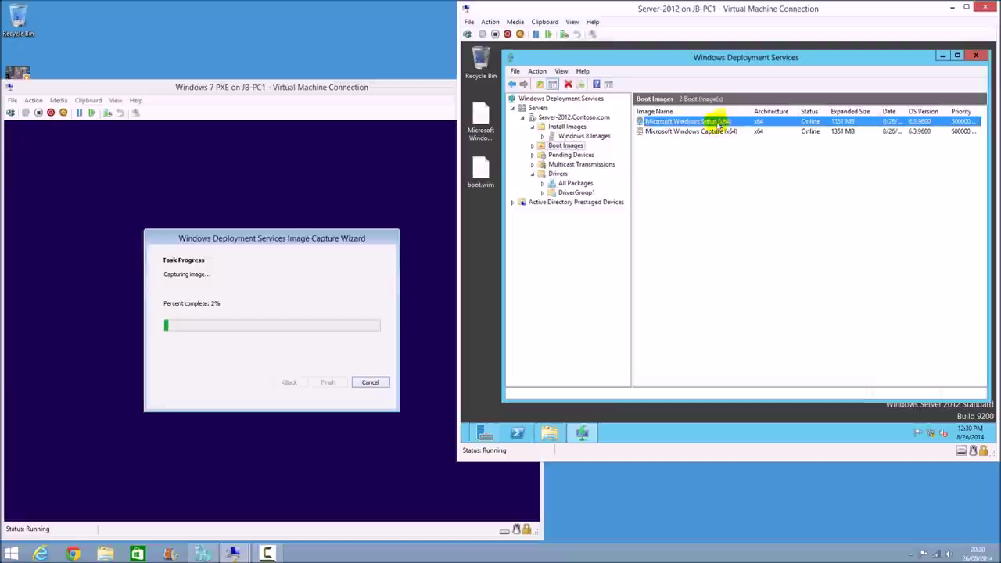
left_click(602, 135)
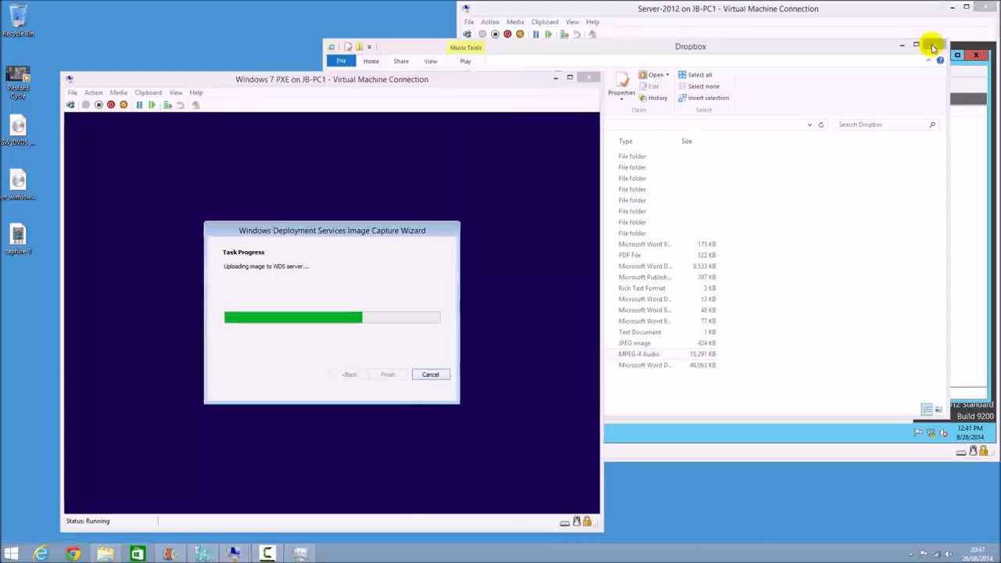
Close Dropbox and Task Manager, and move the PXE client window aside to uncover the WDS console.
left_click(932, 47)
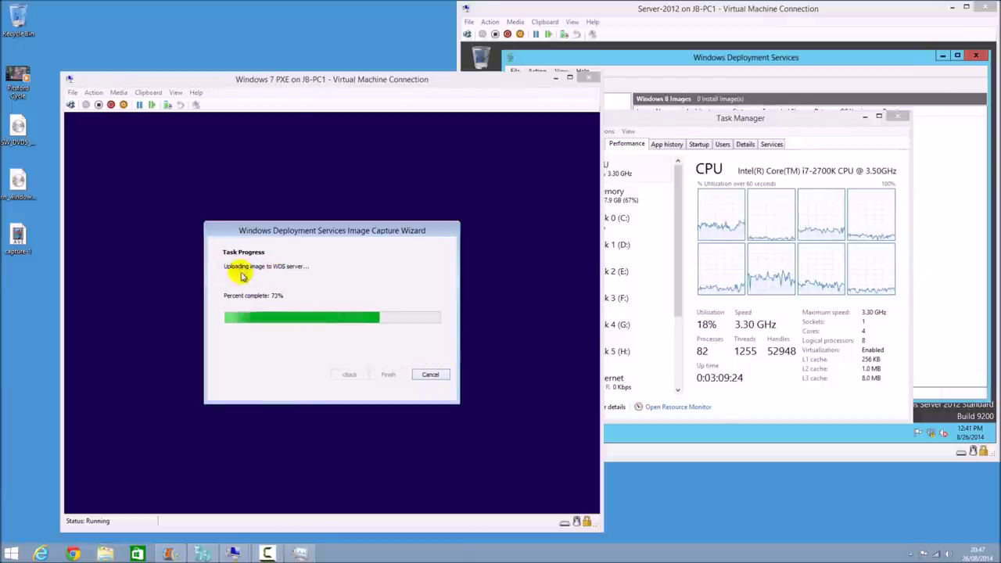
left_click(891, 124)
left_click(897, 116)
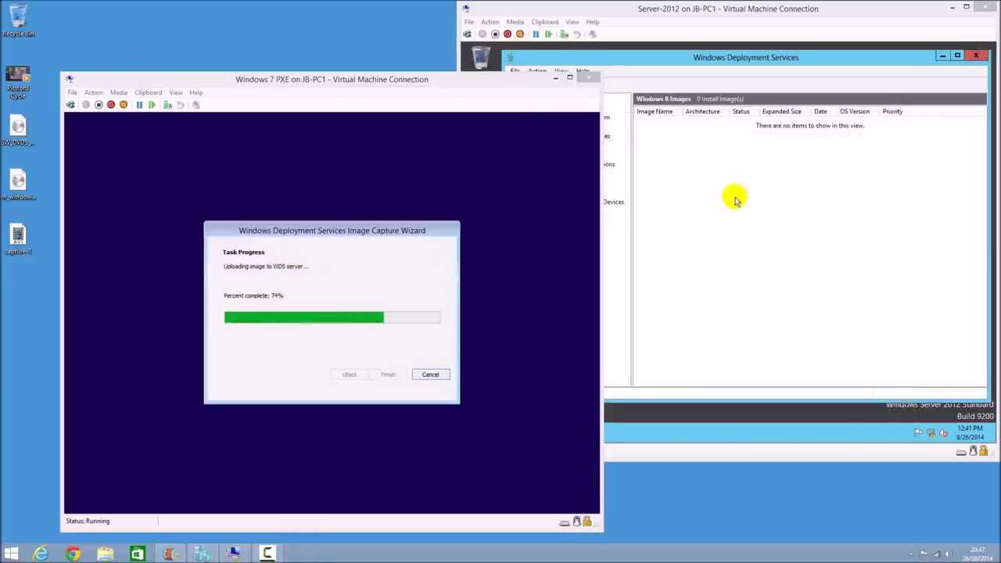
left_click(748, 190)
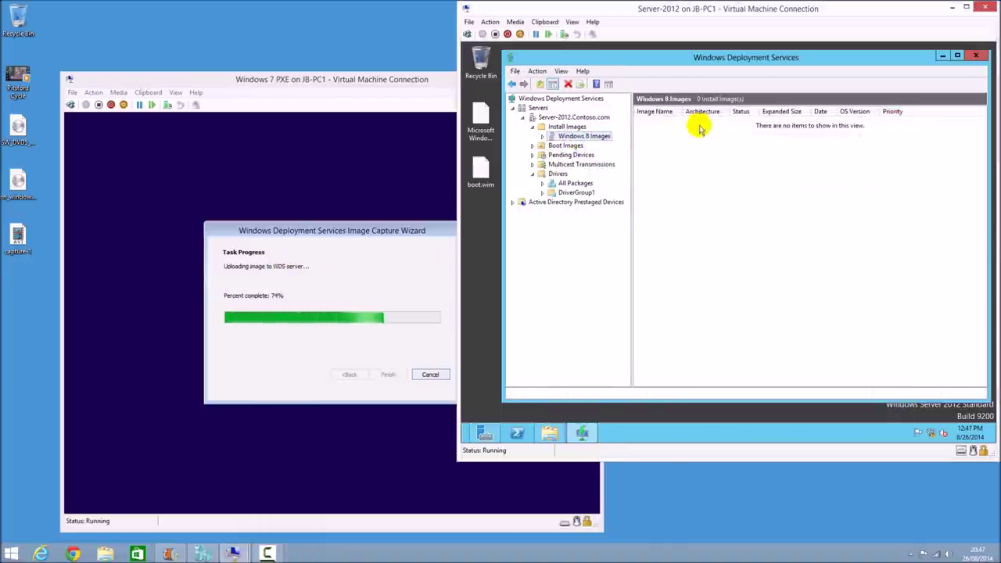
left_click(402, 290)
left_click_drag(233, 88, 176, 92)
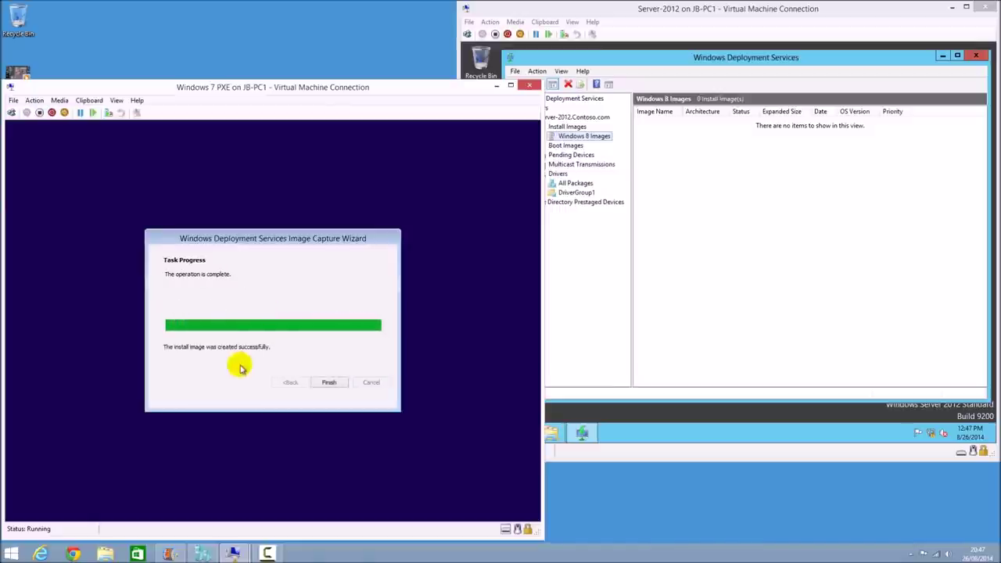
Finish the capture wizard, halt the client's boot countdown, and open the Windows 8 Images group's actions.
left_click(322, 382)
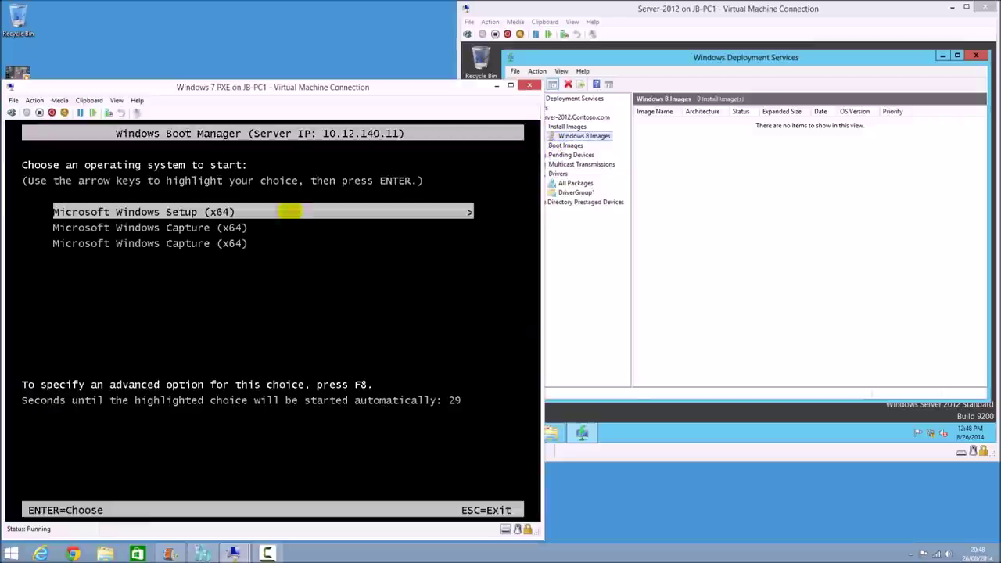
key("Up")
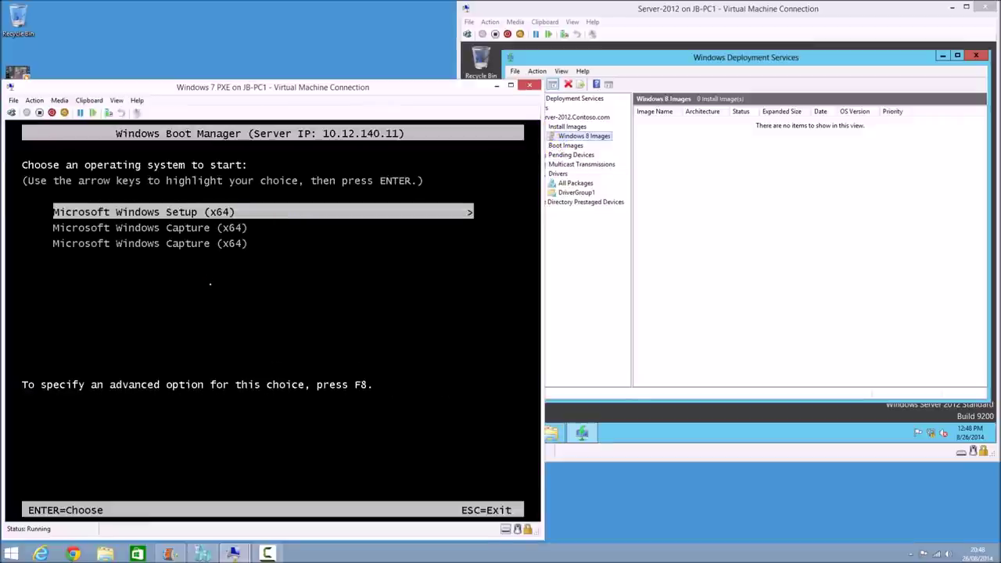
left_click(554, 255)
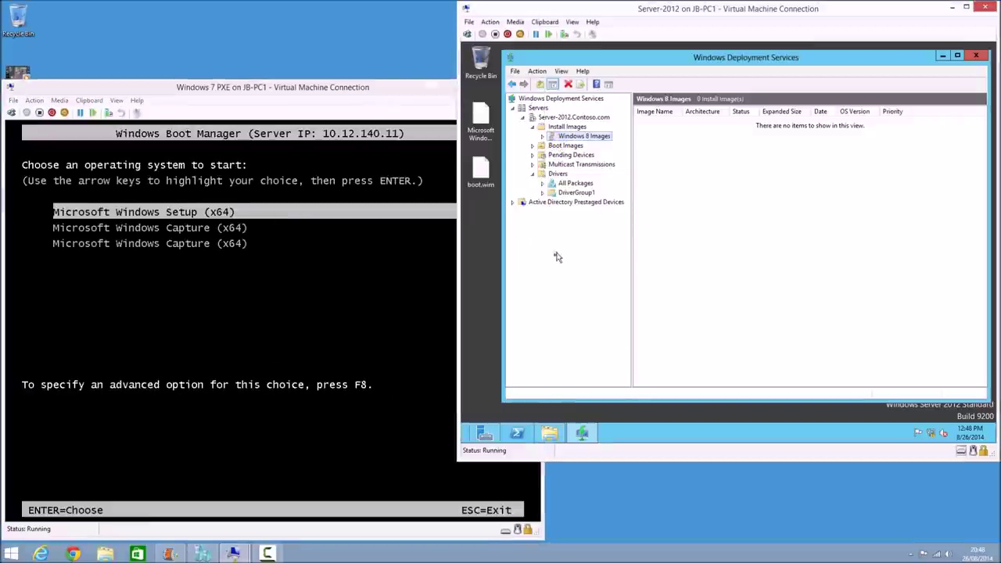
left_click(563, 127)
left_click(573, 136)
right_click(573, 136)
Start adding an install image and browse the E: drive's WDS folders for the image file.
left_click(613, 142)
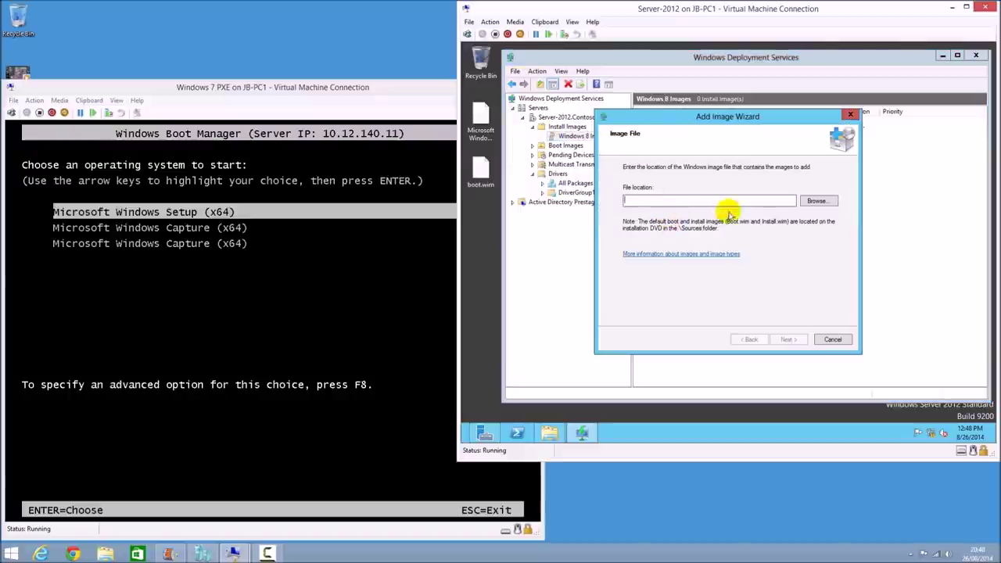
left_click(816, 200)
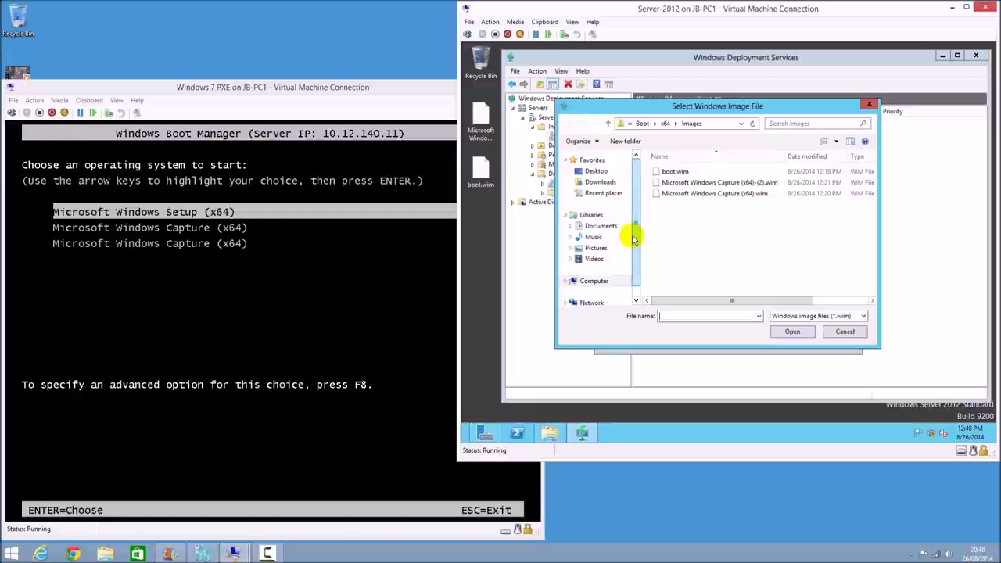
scroll(635, 243, "down", 1)
left_click(597, 264)
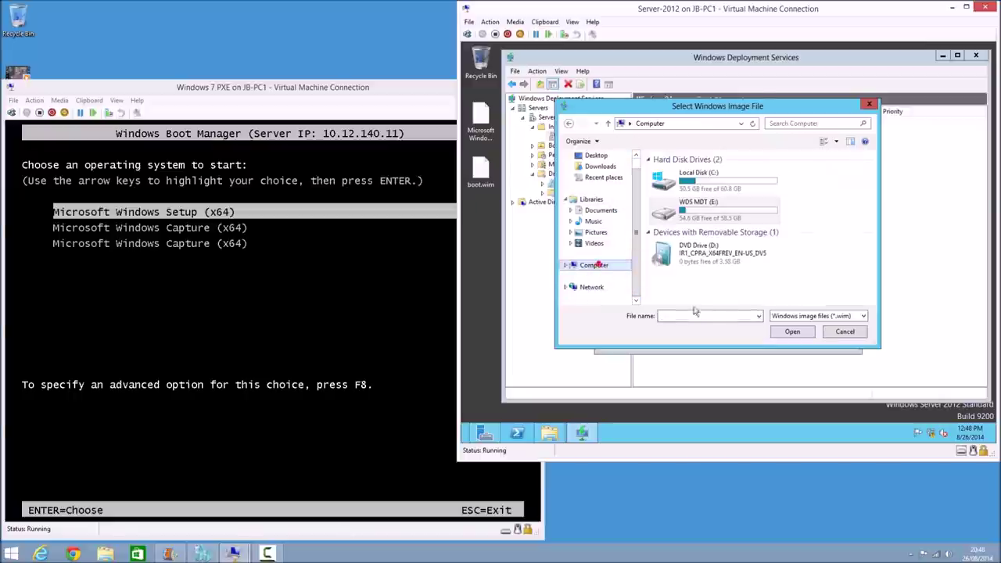
double_click(696, 209)
double_click(669, 170)
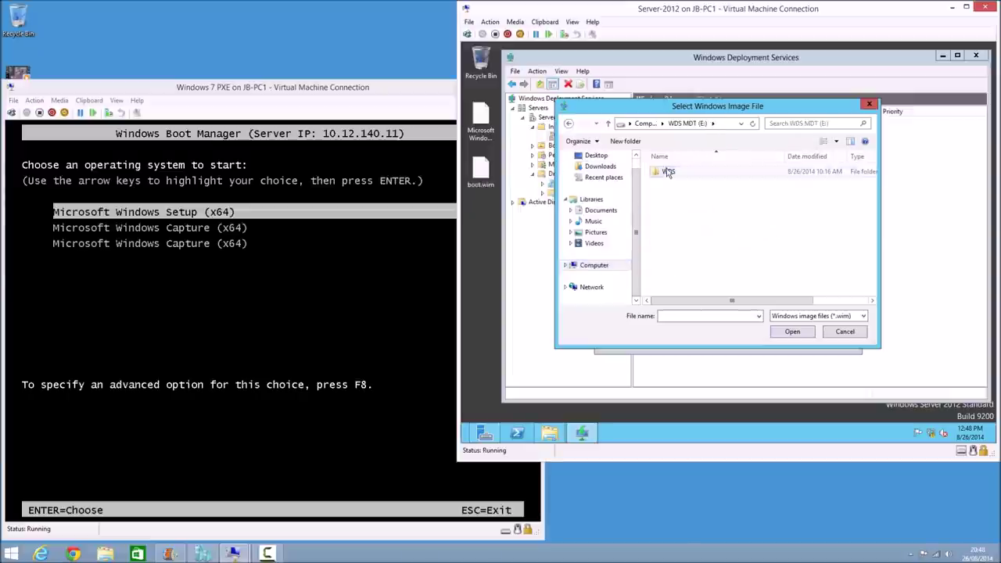
double_click(670, 182)
double_click(676, 172)
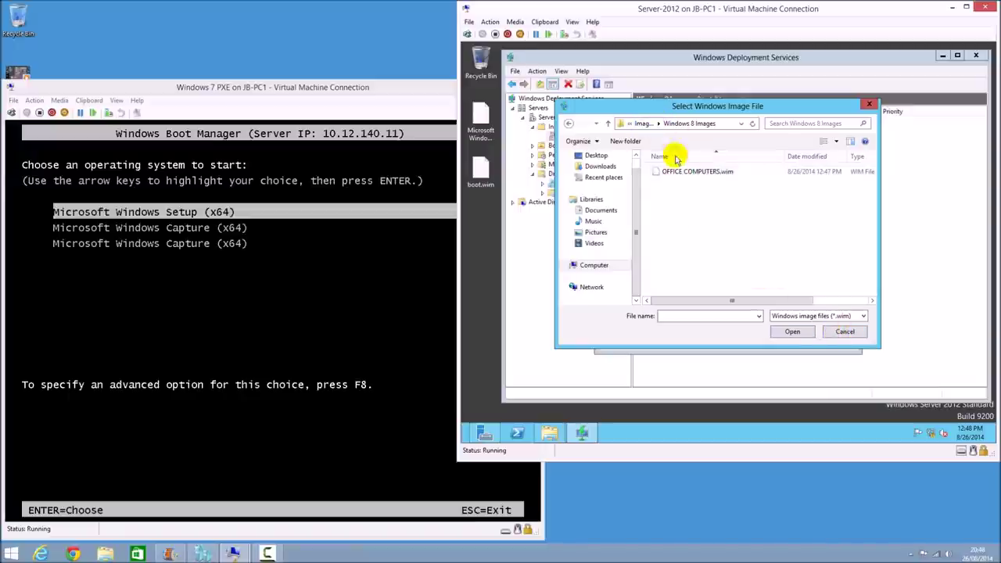
Choose OFFICE COMPUTERS.wim from E:\WDS\Images\Windows 8 Images as the image file.
left_click(607, 265)
double_click(677, 198)
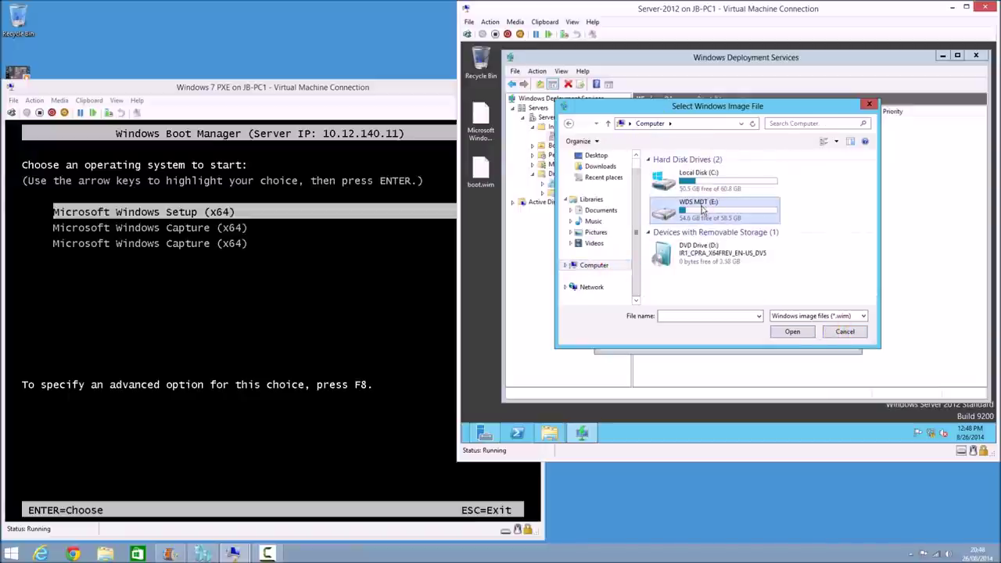
double_click(667, 171)
double_click(669, 183)
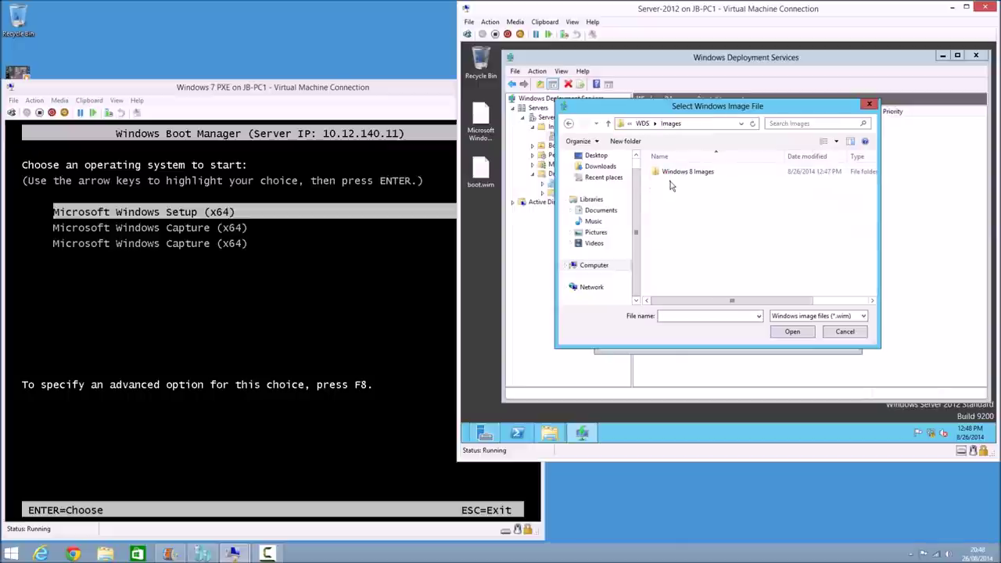
double_click(669, 172)
left_click(678, 174)
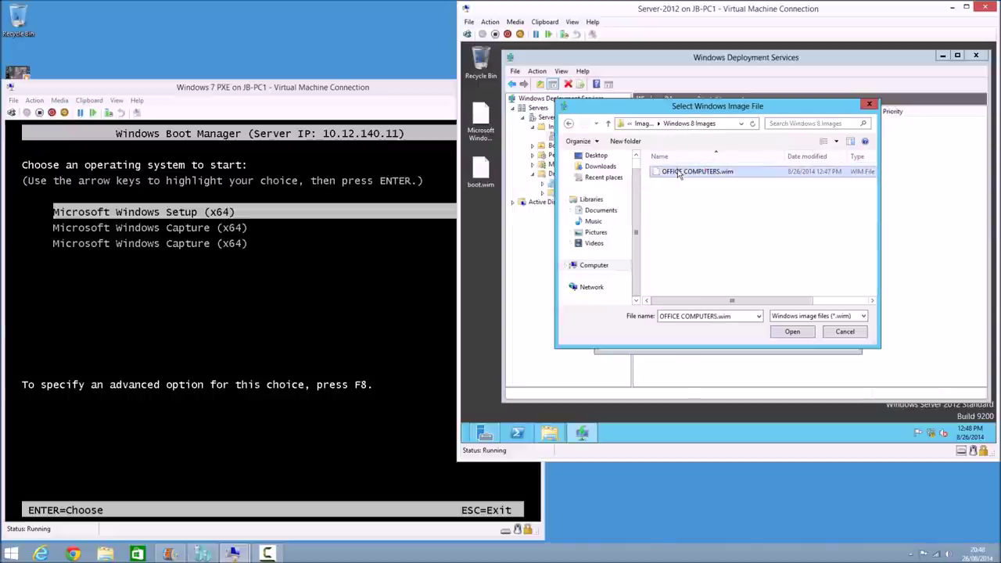
left_click(789, 332)
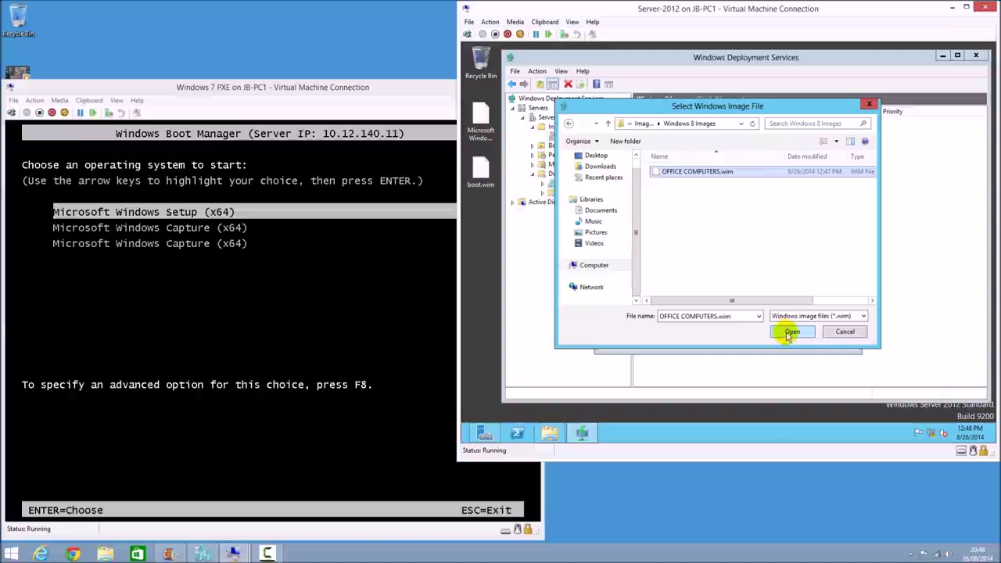
Accept the OFFICE COMPUTERS image and complete the Add Image Wizard.
left_click(787, 340)
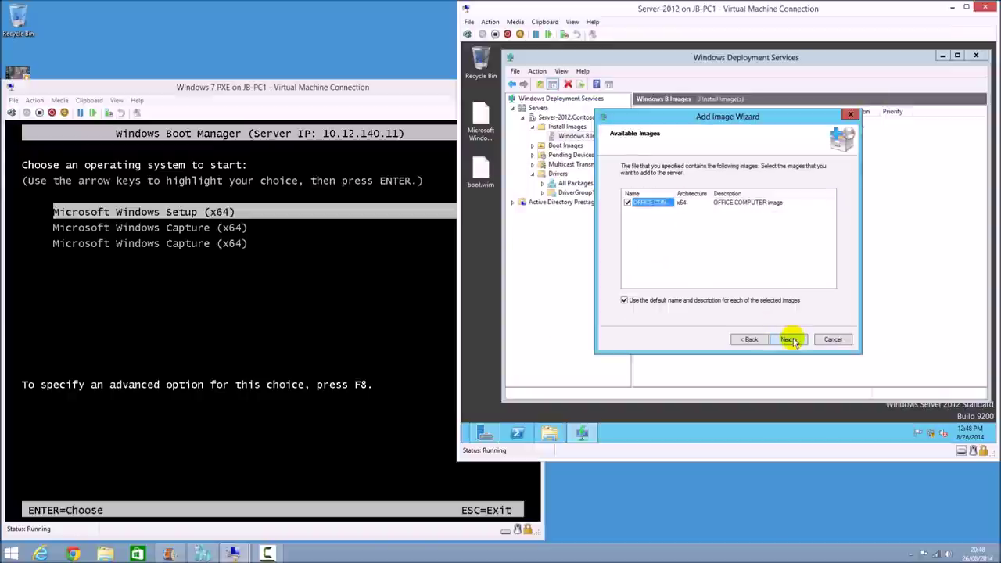
left_click(792, 339)
left_click(793, 339)
left_click(791, 339)
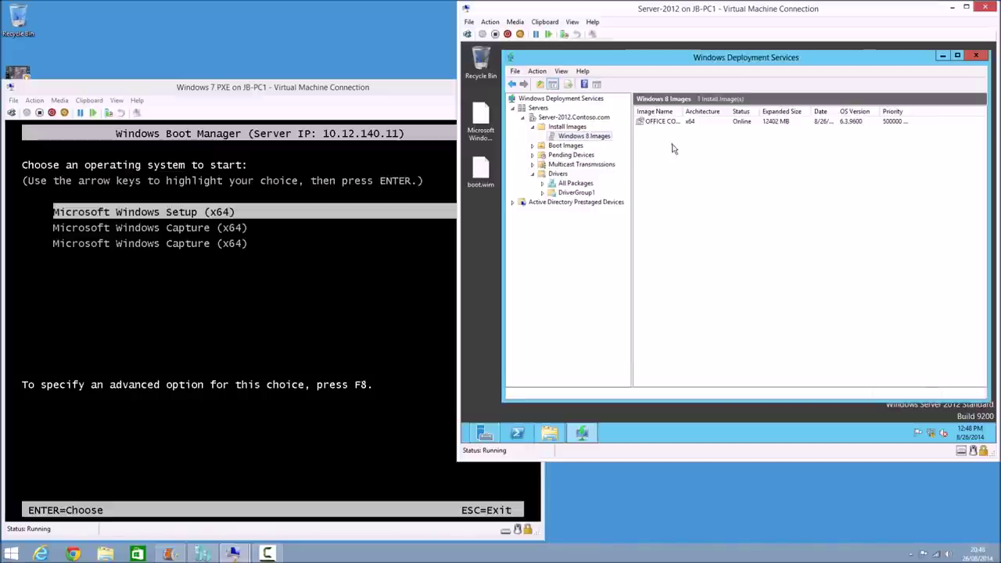
Refresh the server tree and open Install Images > Windows 8 Images.
left_click(547, 97)
left_click(592, 128)
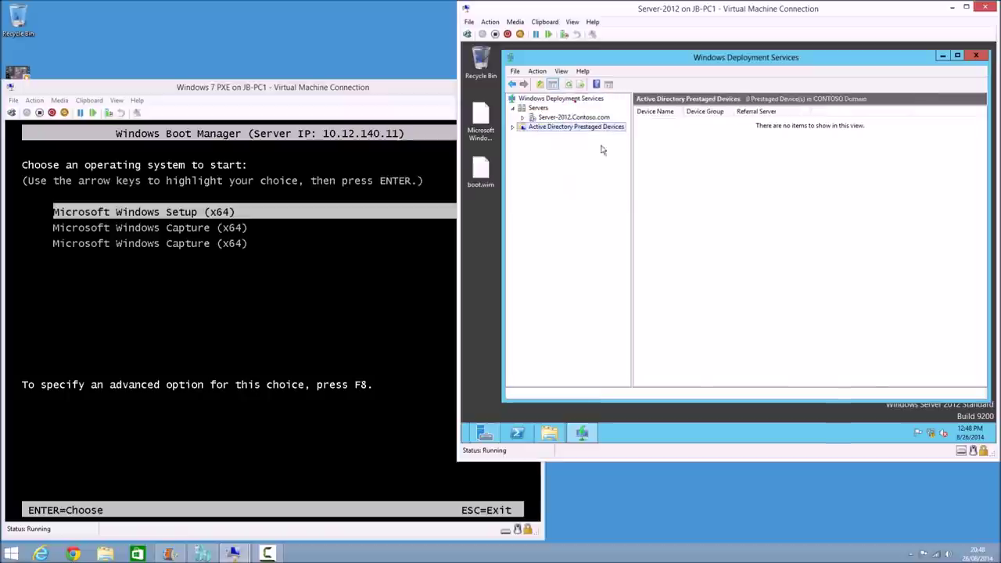
left_click(522, 117)
left_click(563, 127)
double_click(650, 126)
Delete the duplicate OFFICE COMPUTERS image, confirming with Yes.
right_click(663, 133)
left_click(688, 195)
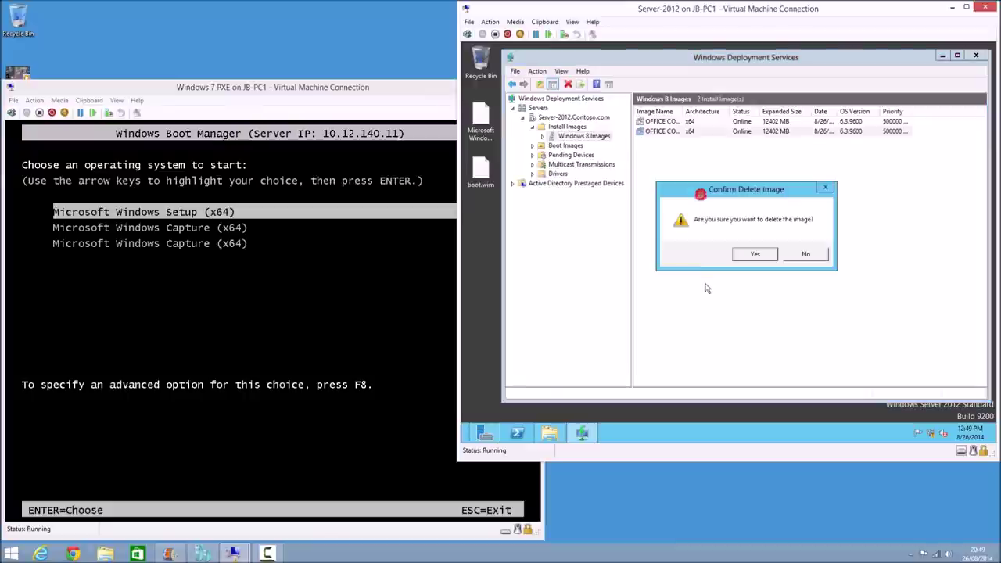
left_click(742, 258)
left_click(666, 123)
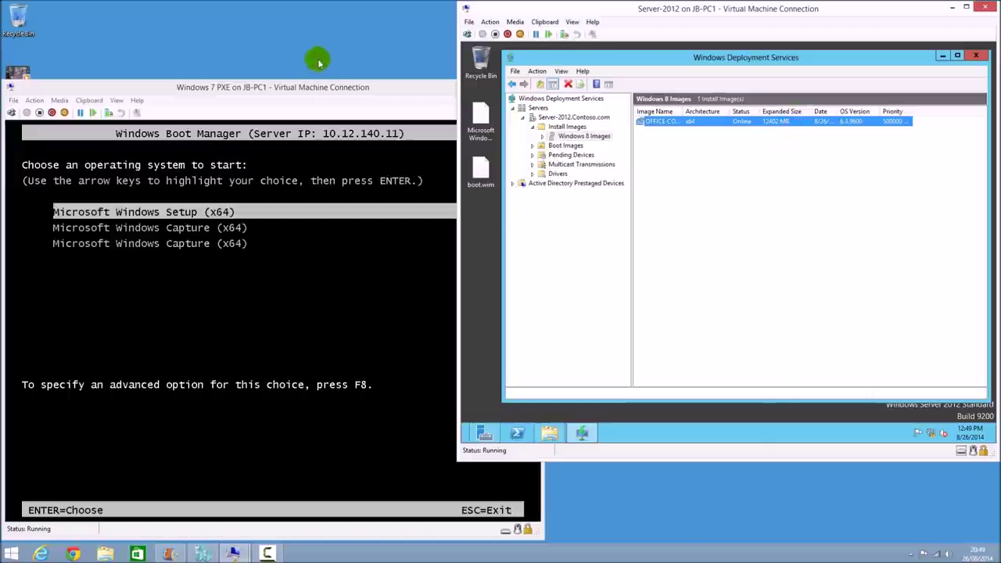
left_click(301, 89)
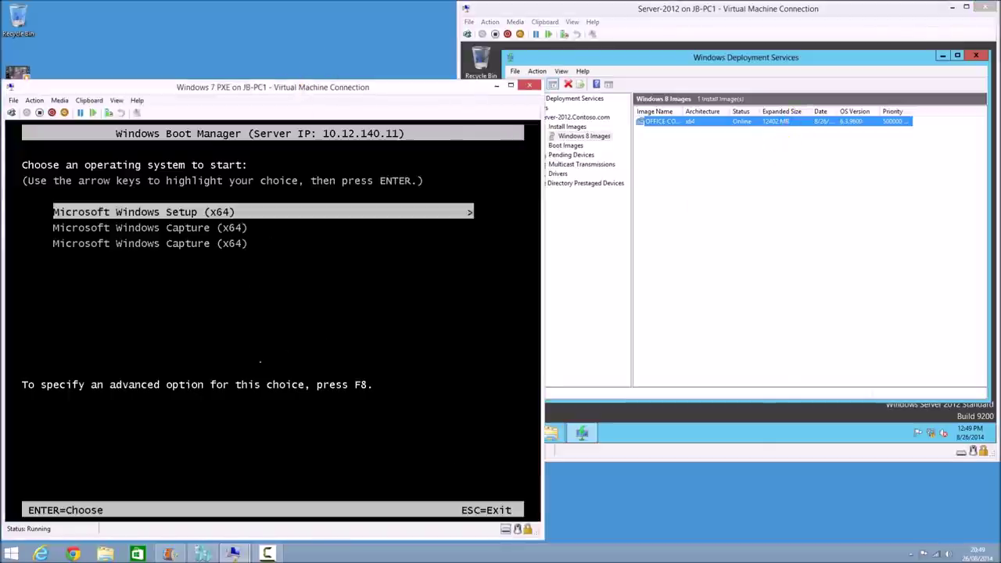
Boot Microsoft Windows Setup (x64) from the client's Windows Boot Manager menu.
key("Down")
key("Up")
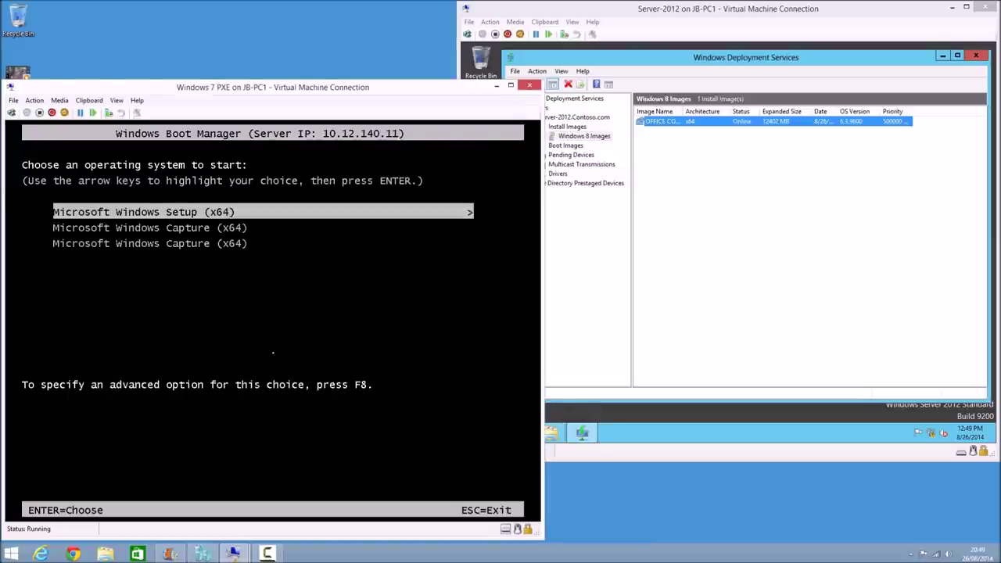
key("Return")
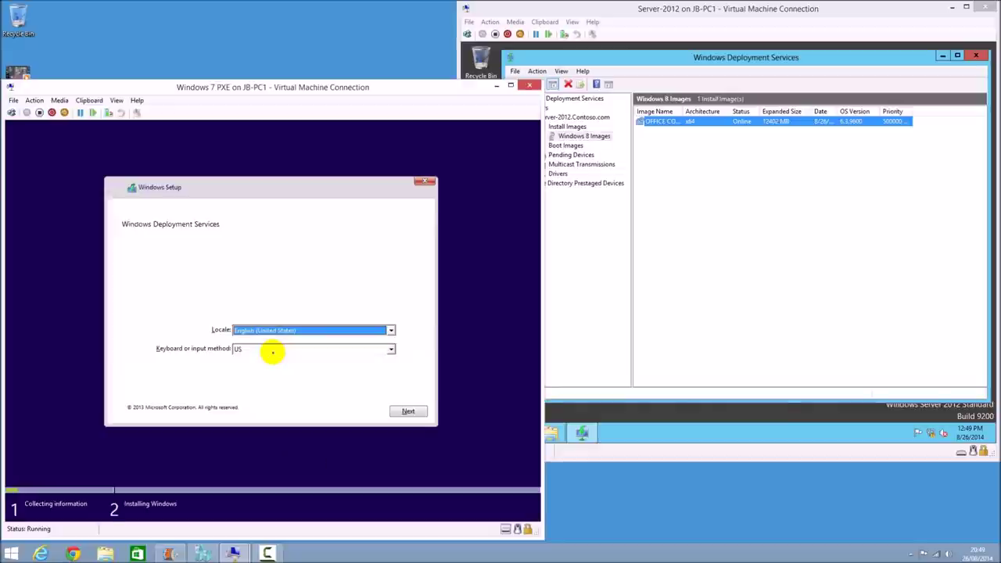
Accept English (United States) locale and keyboard, then enter the domain administrator credentials.
key("Return")
type("contoso")
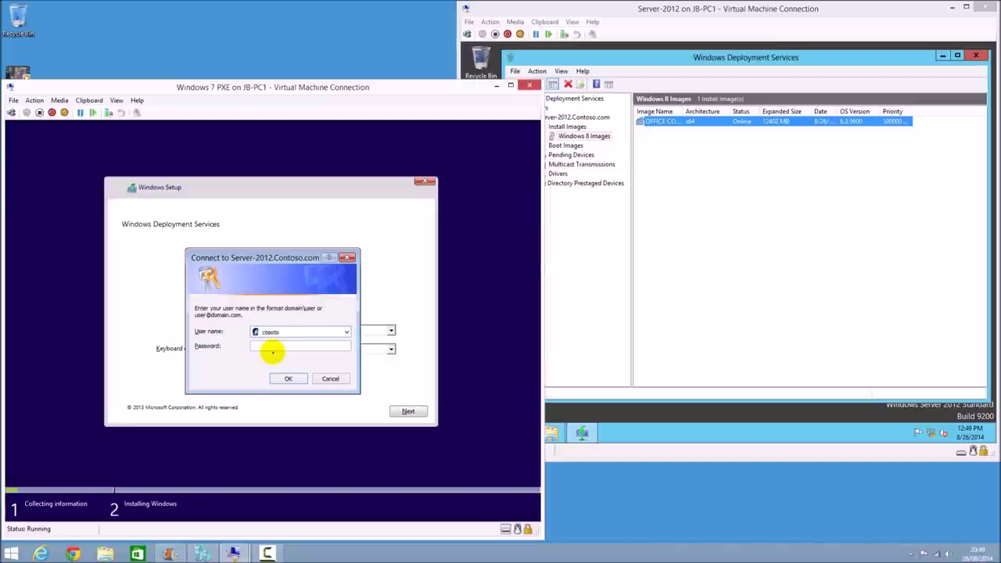
key("BackSpace")
key("BackSpace")
key("BackSpace")
key("BackSpace")
key("BackSpace")
key("BackSpace")
type("consoto\\admini")
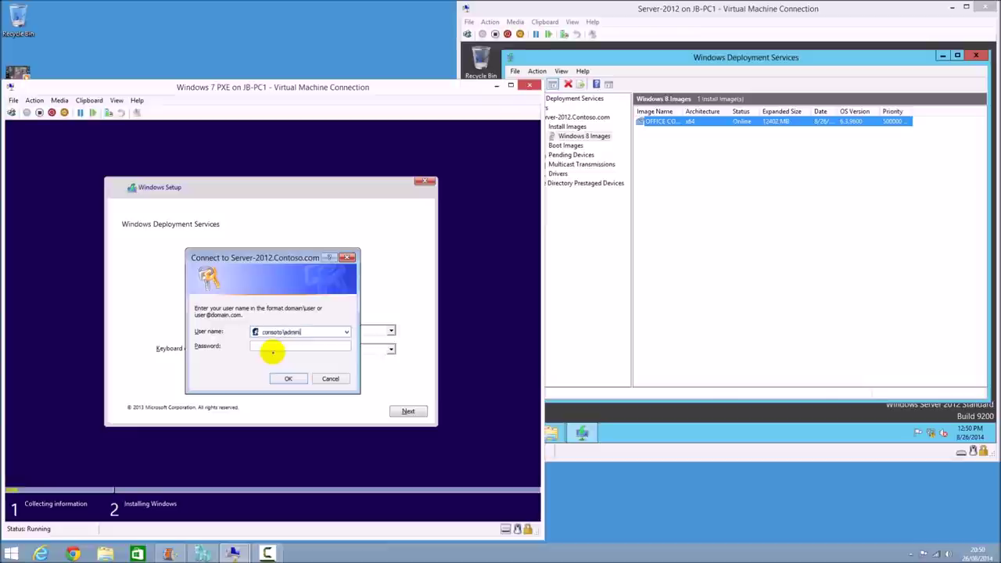
type("strato••••••••••••")
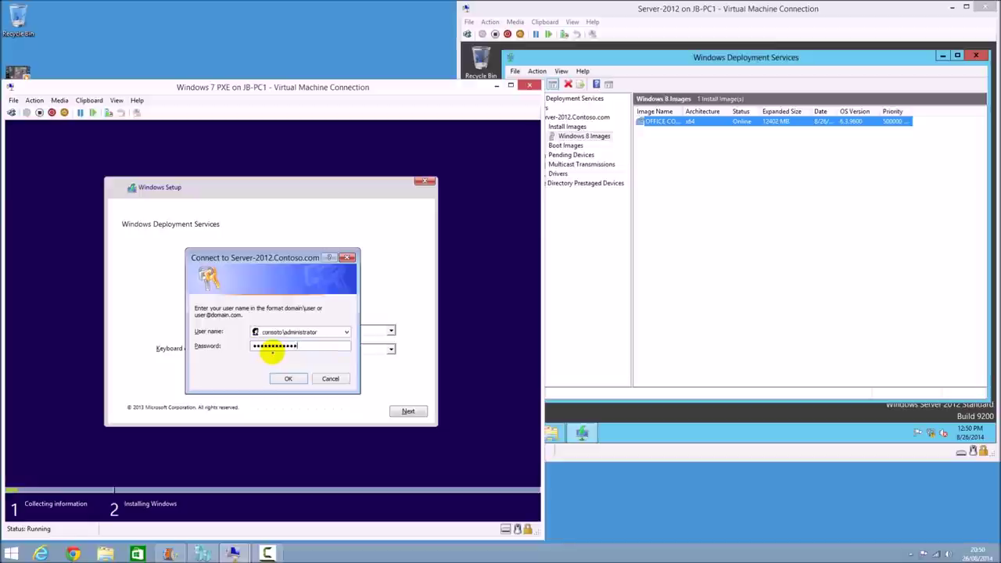
key("Return")
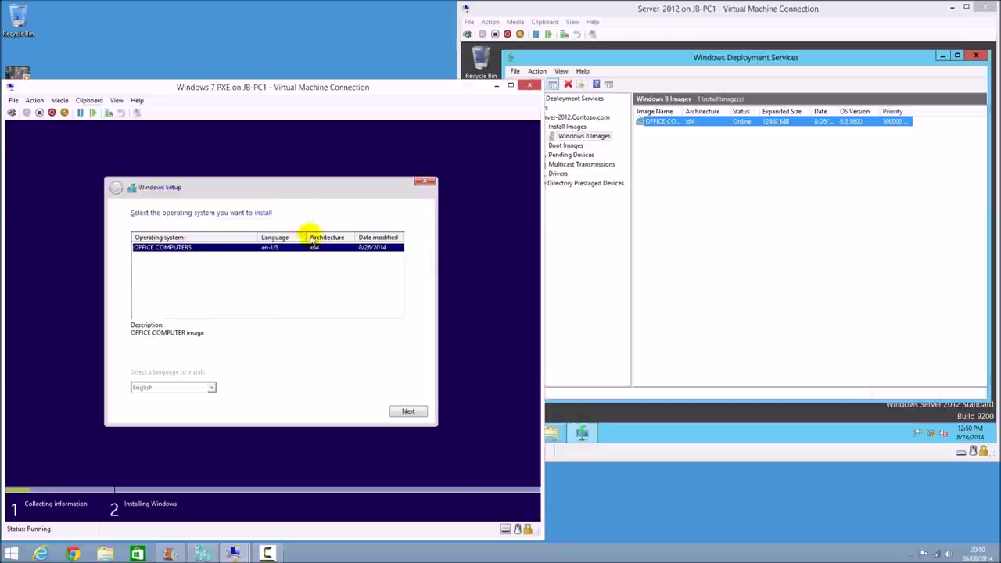
Select OFFICE COMPUTERS as the operating system to install and continue.
left_click(691, 122)
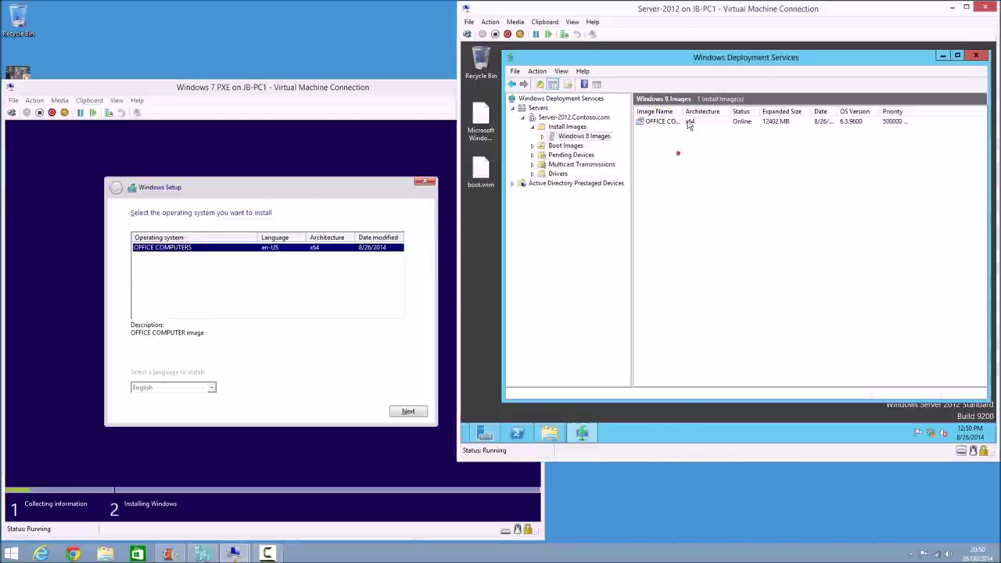
left_click_drag(681, 111, 749, 113)
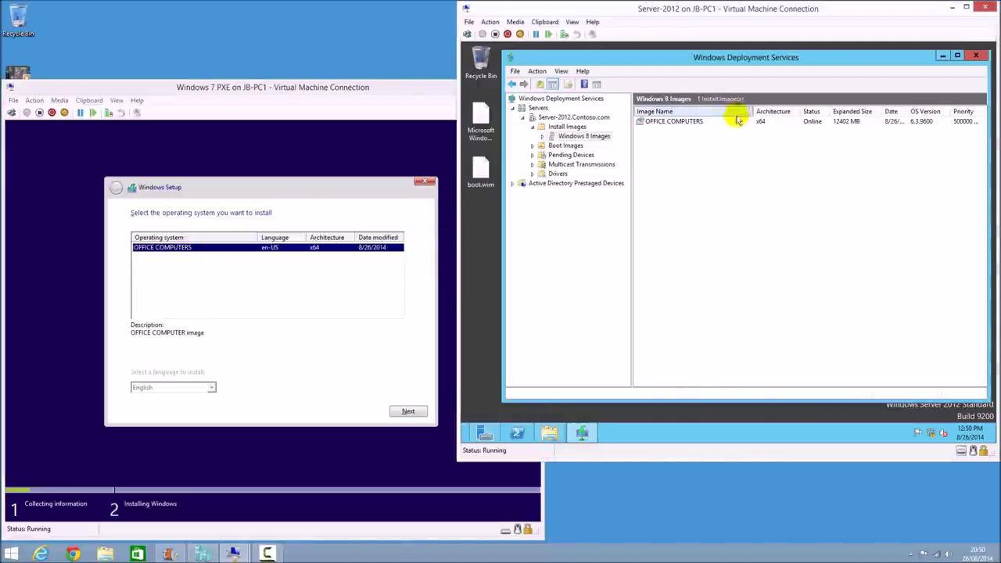
left_click(181, 252)
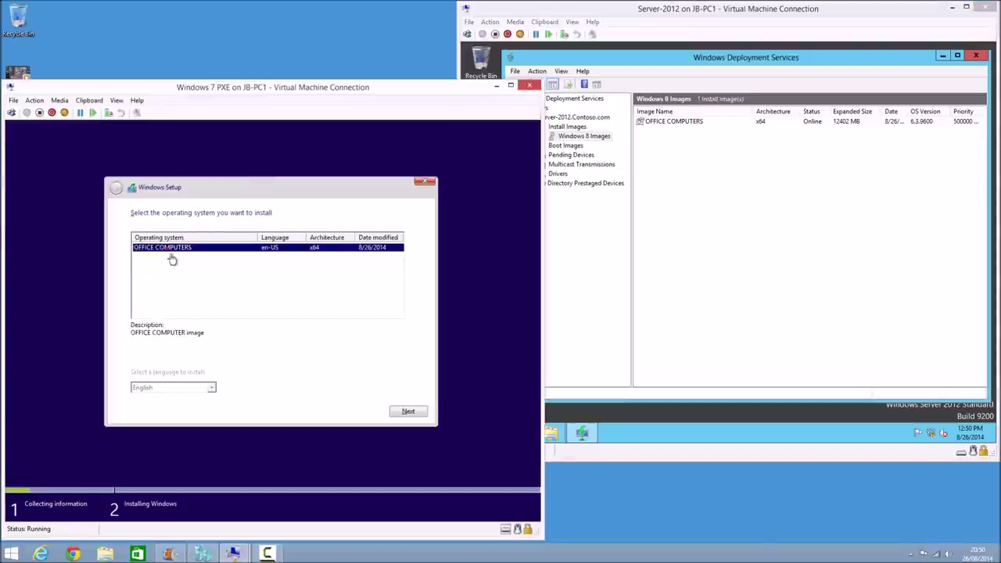
left_click(407, 411)
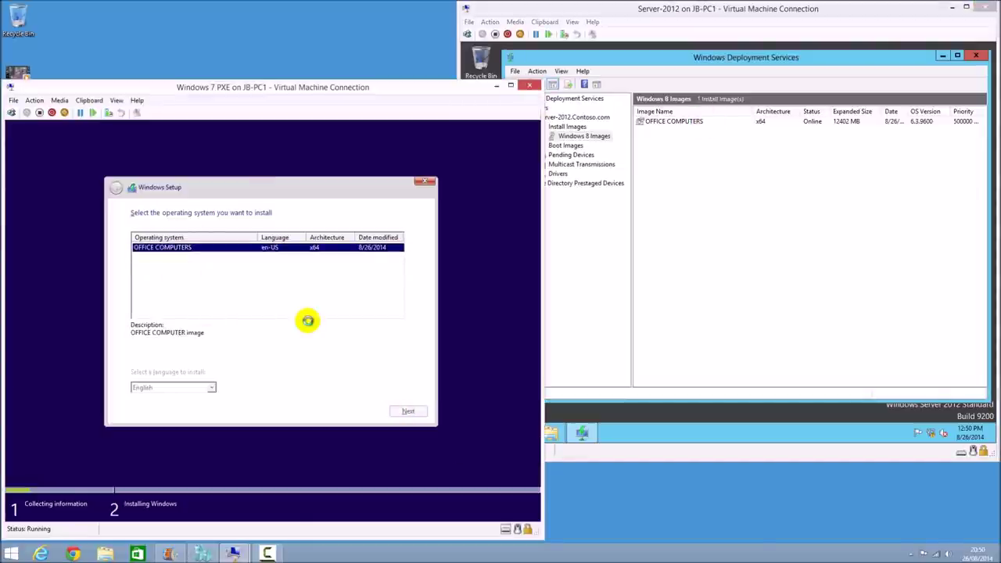
Delete partition 2 and System Reserved, create a new full-size partition, and start installing.
left_click(342, 348)
left_click(221, 347)
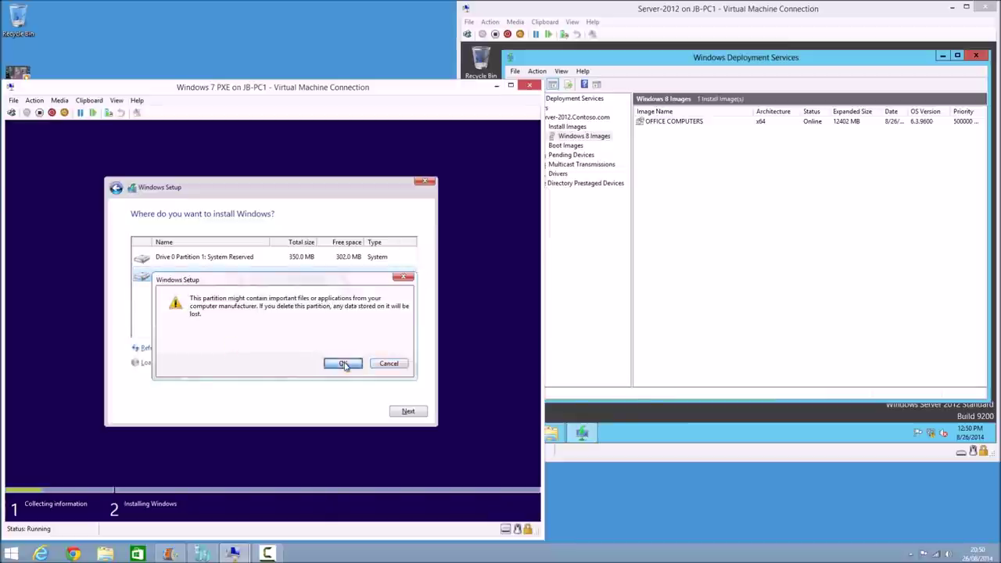
left_click(346, 364)
left_click(253, 260)
left_click(222, 348)
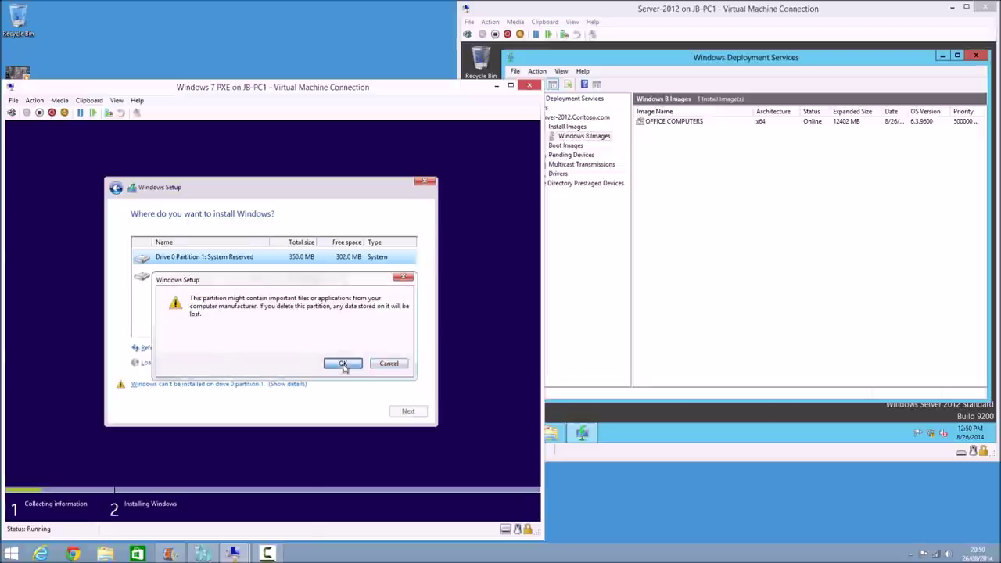
left_click(347, 364)
left_click(355, 348)
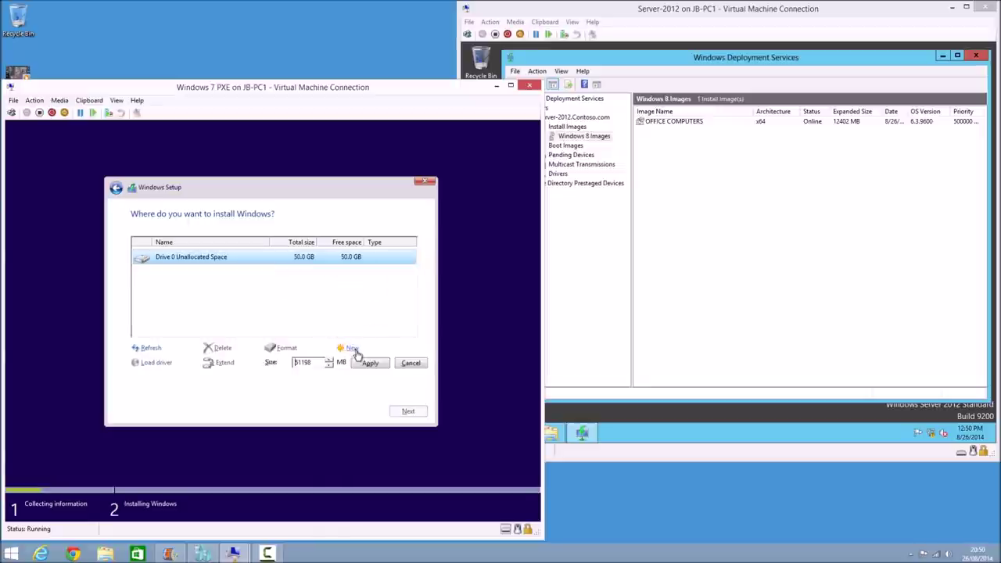
left_click(365, 364)
left_click(361, 366)
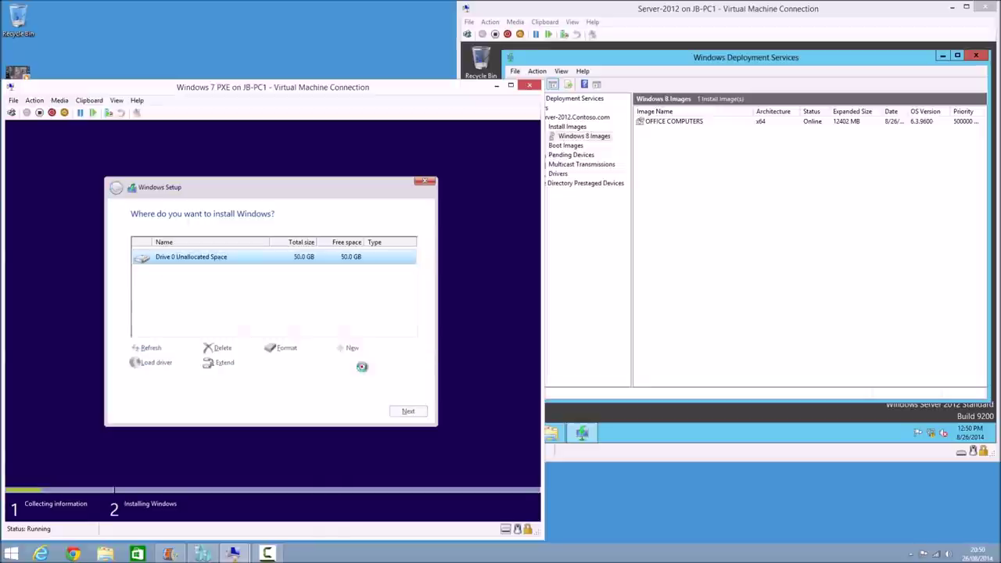
left_click(397, 412)
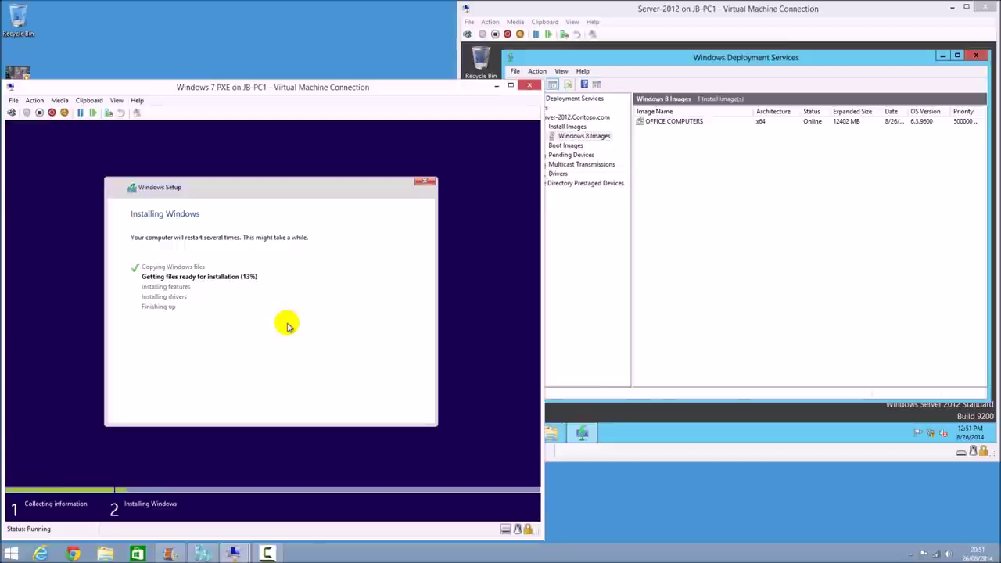
Let Windows Setup finish installing files until the client restarts to the PXE boot screen.
left_click(600, 488)
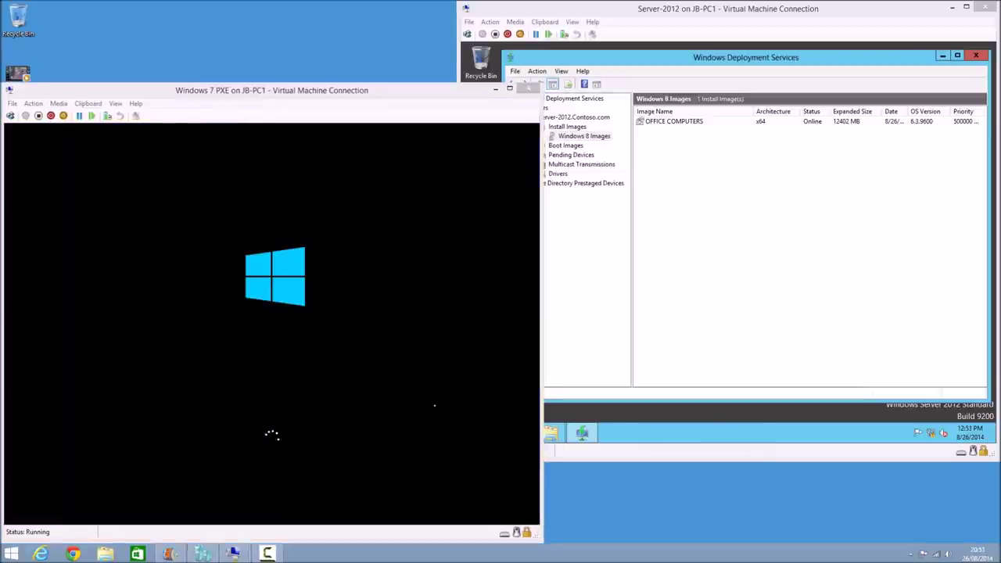
left_click(570, 487)
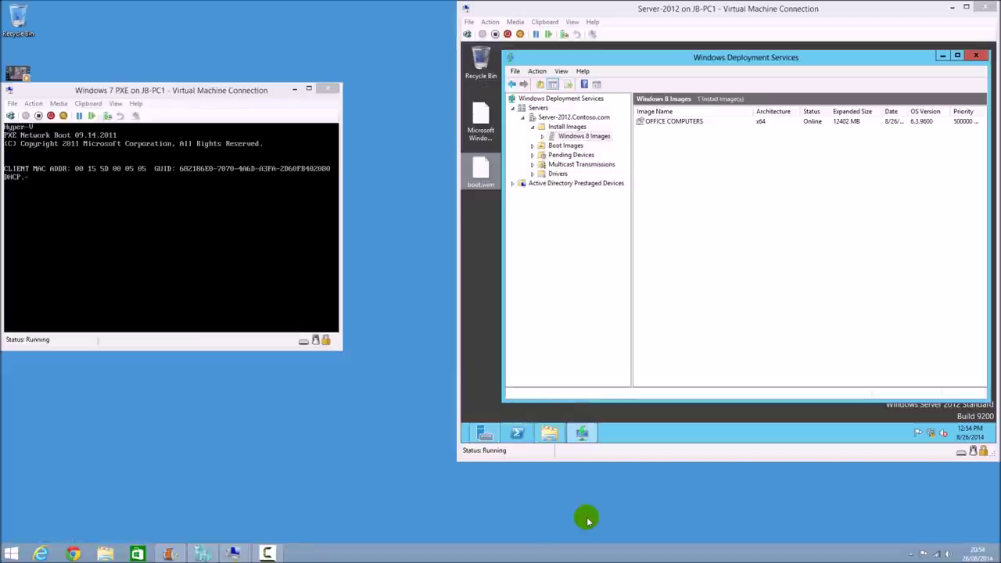
Cancel the PXE network boot in the client console so it starts from the hard disk.
left_click(136, 175)
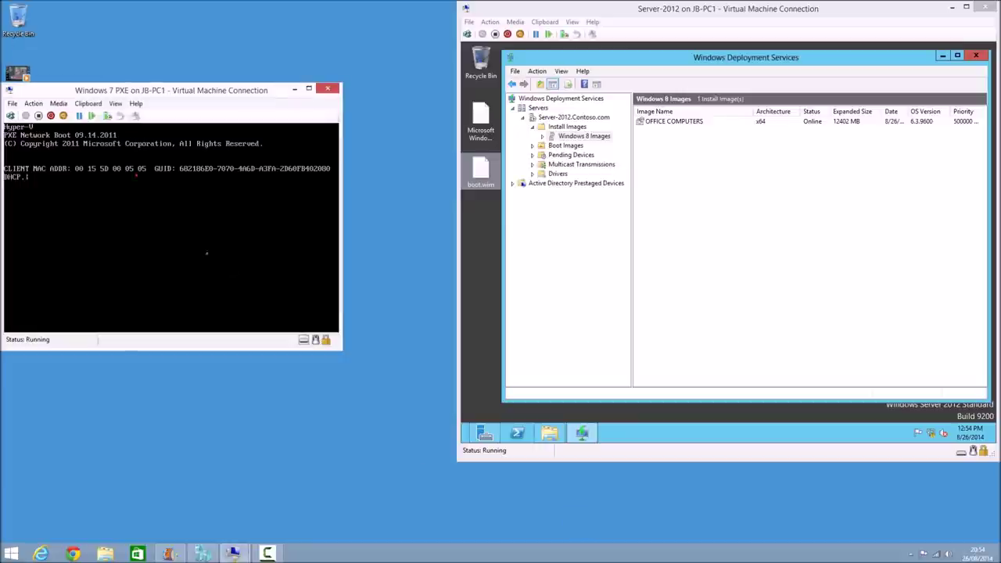
key("Escape")
key("ctrl+alt+Left")
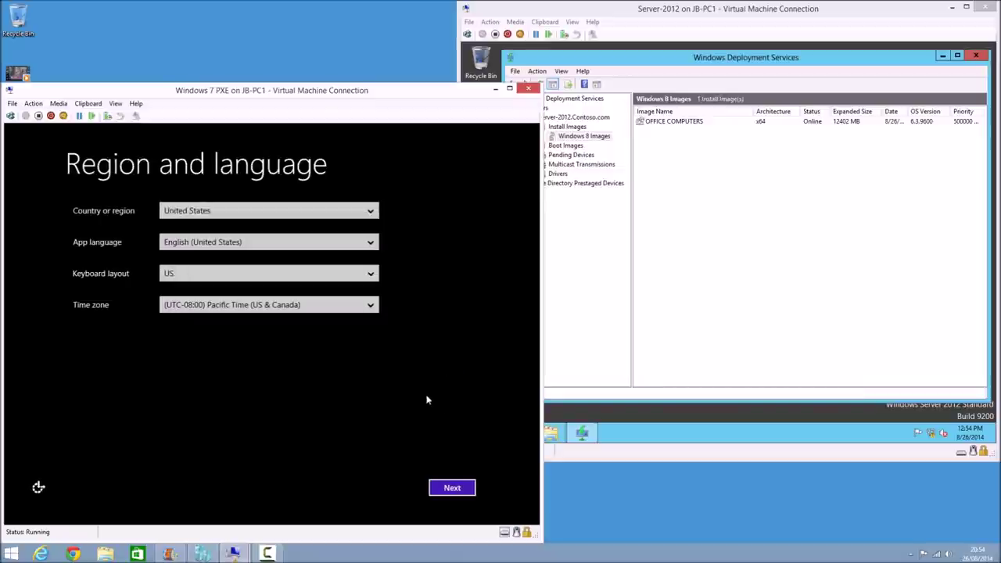
Set the country to United Kingdom and the time zone to Dublin, Edinburgh, Lisbon, London.
left_click(196, 212)
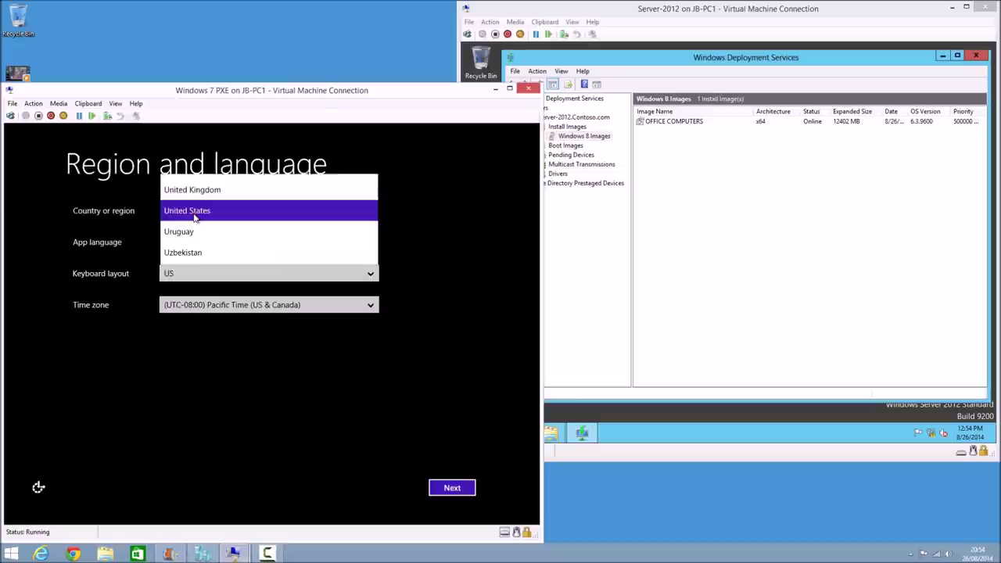
left_click(199, 190)
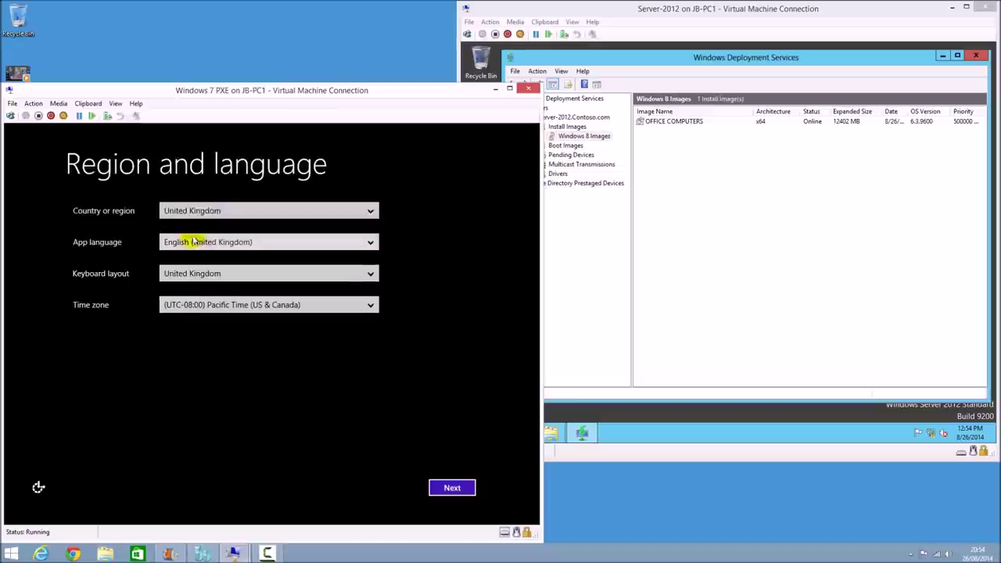
left_click(222, 310)
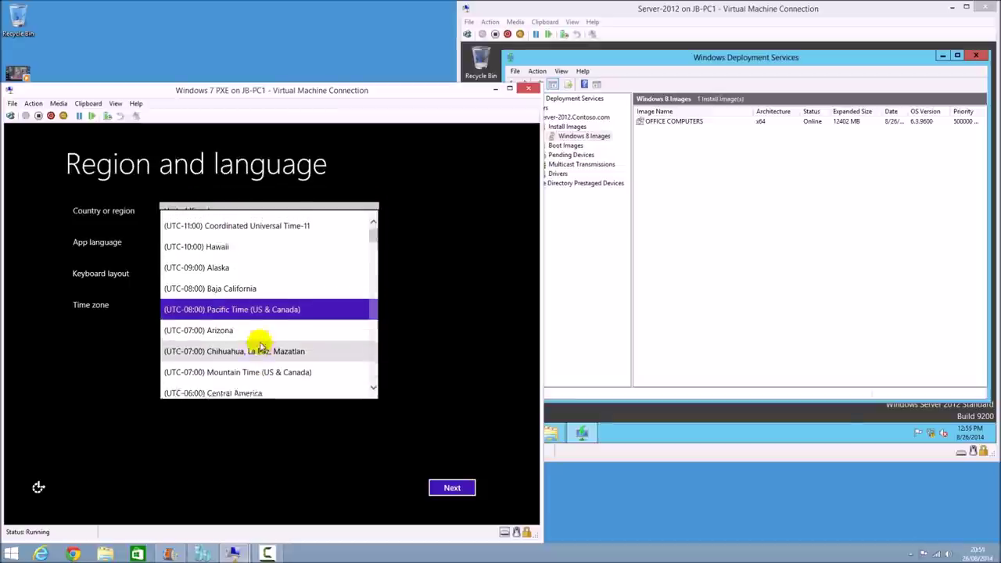
scroll(264, 297, "up", 1)
left_click_drag(376, 241, 383, 288)
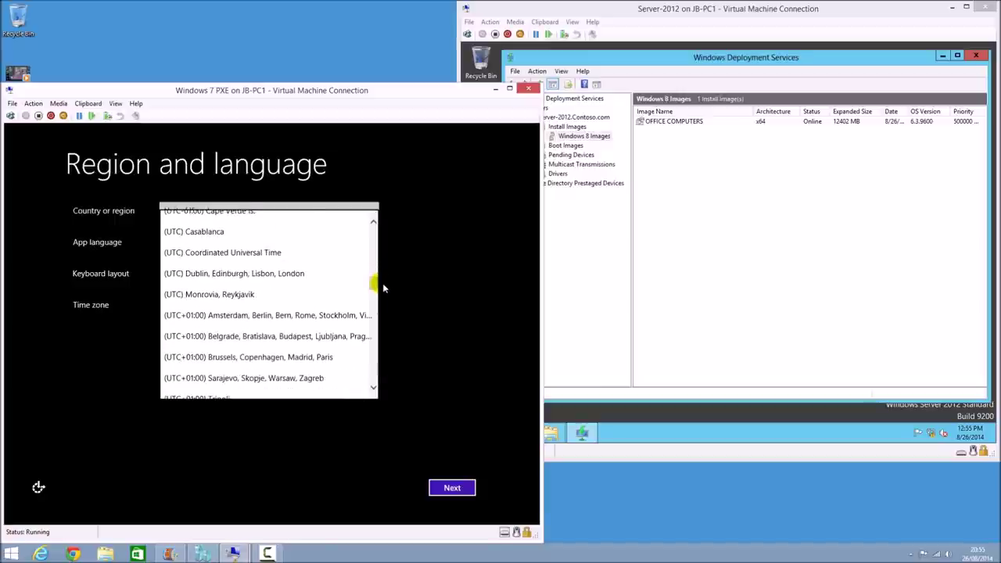
left_click(286, 275)
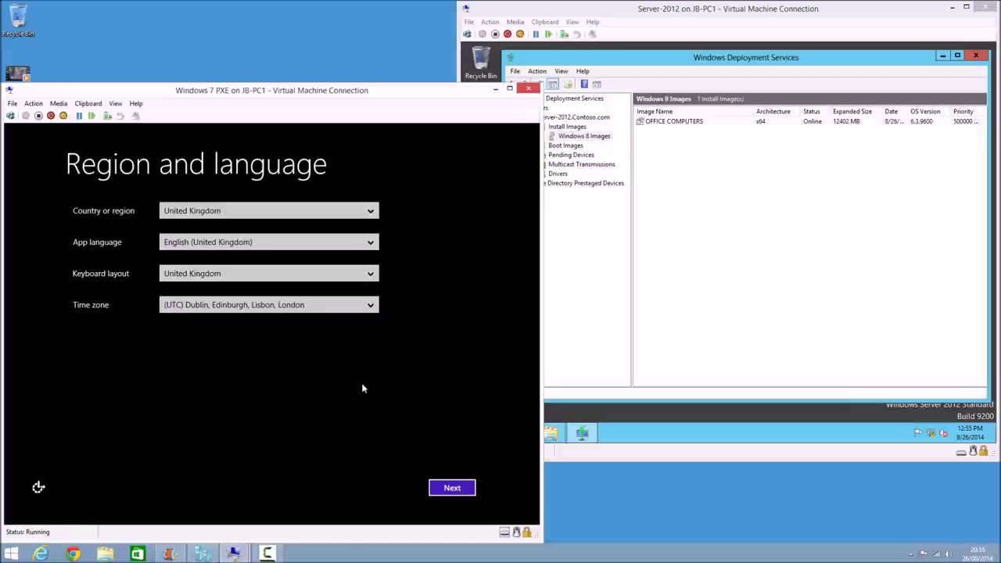
left_click(469, 488)
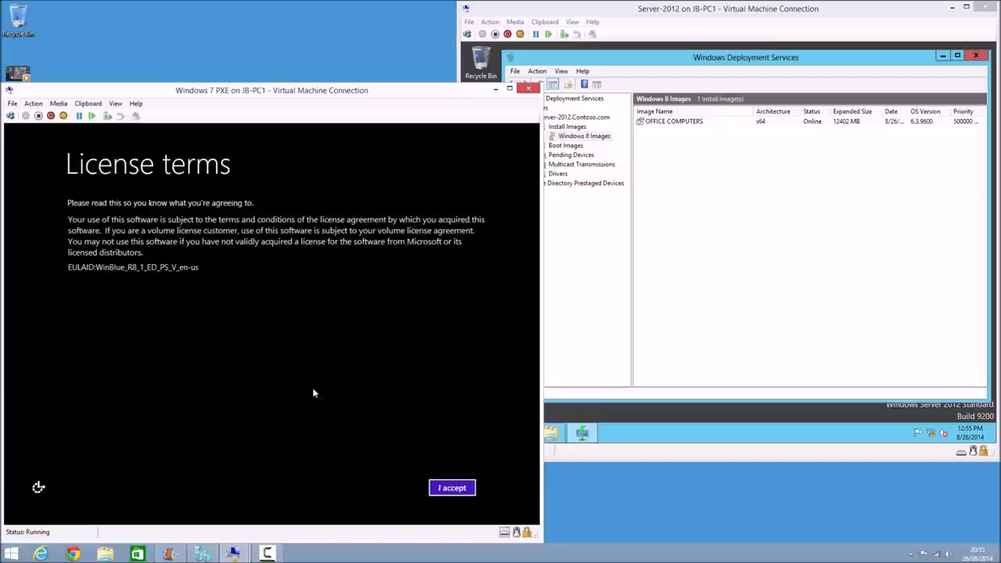
Accept the licence, customize settings with Windows Update not set up, and pass the remaining settings pages.
left_click(451, 488)
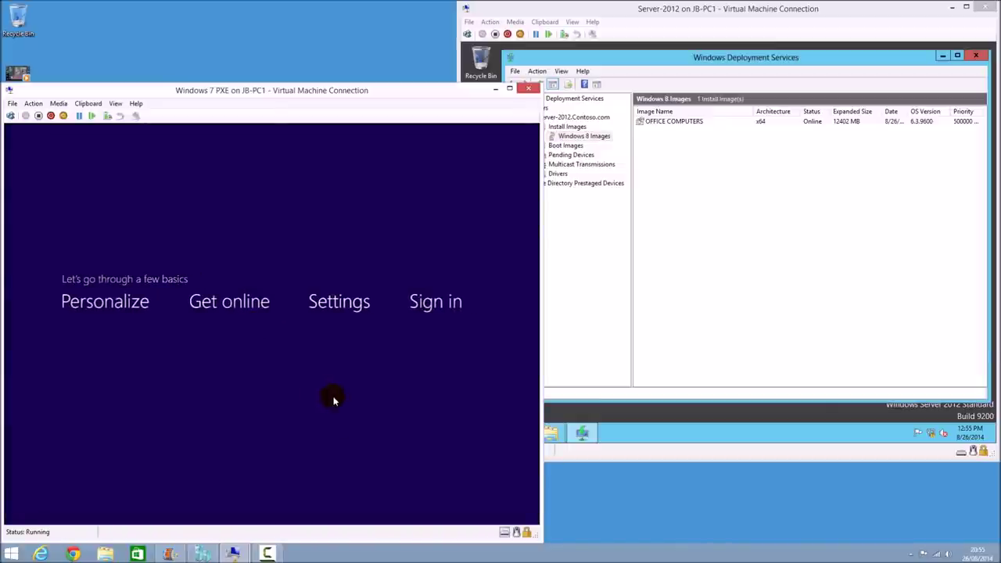
left_click(451, 488)
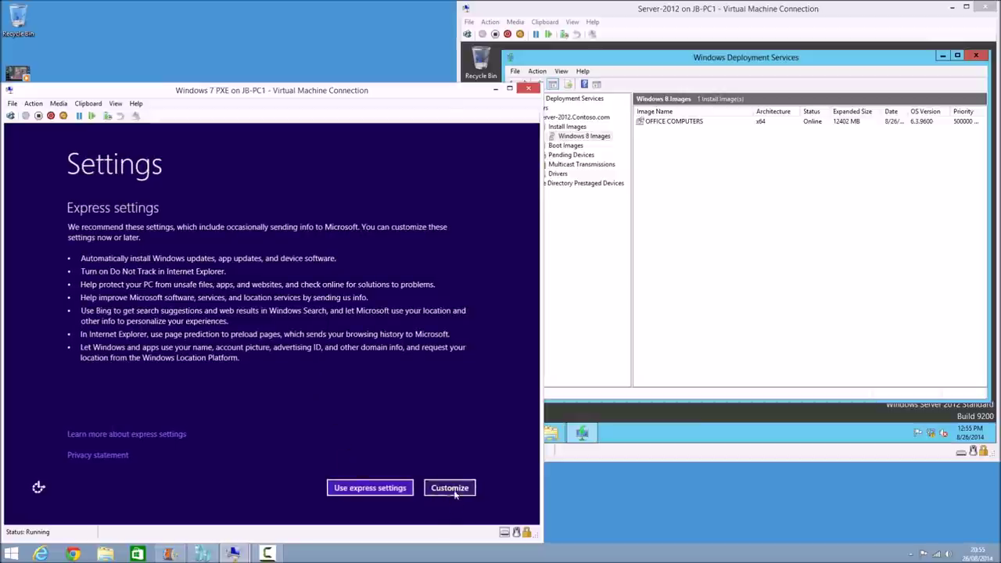
left_click(196, 247)
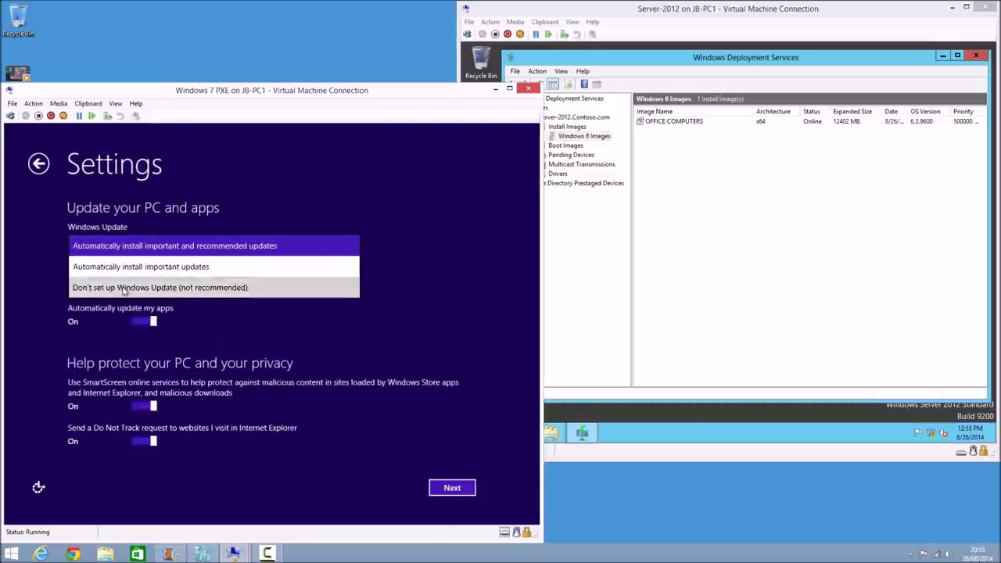
left_click(195, 286)
left_click(461, 489)
left_click(460, 487)
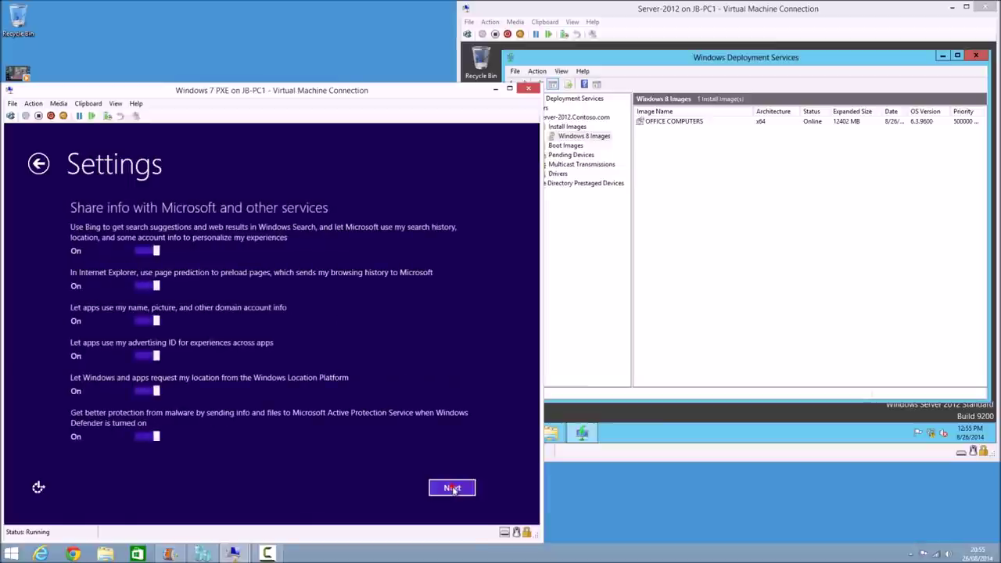
left_click(432, 487)
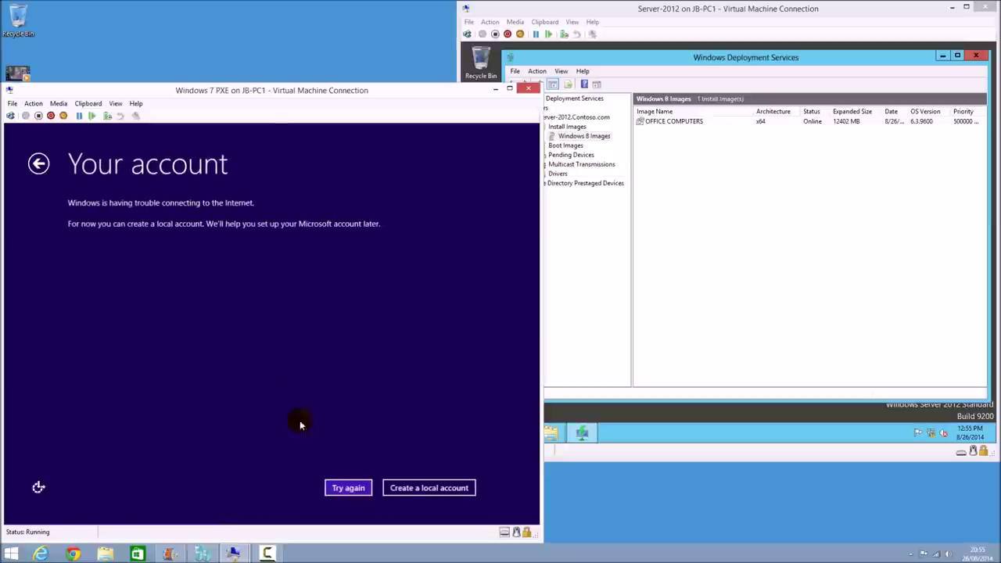
Create a local account with the local user name, then boot from disk to the sign-in screen.
left_click(432, 487)
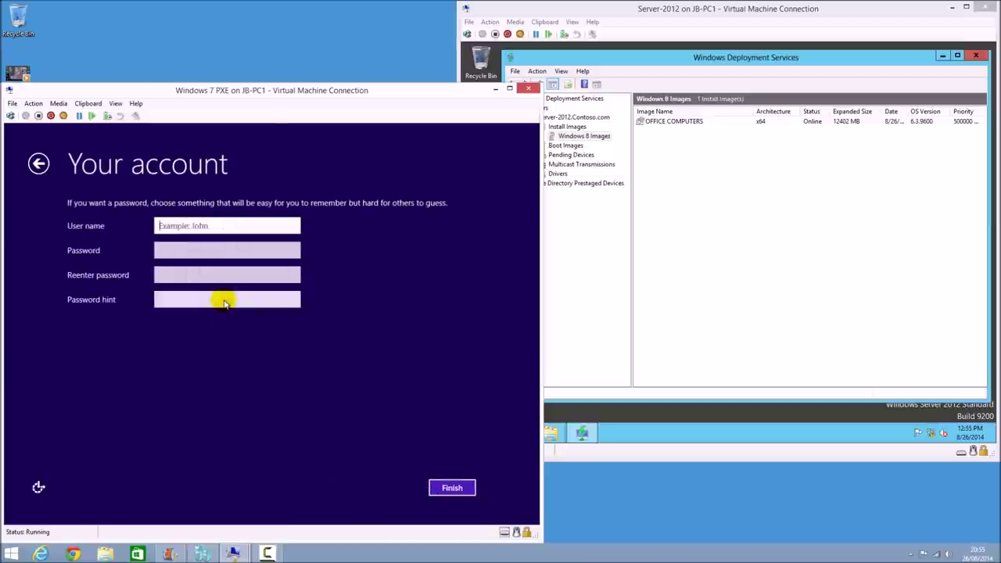
type("Jake")
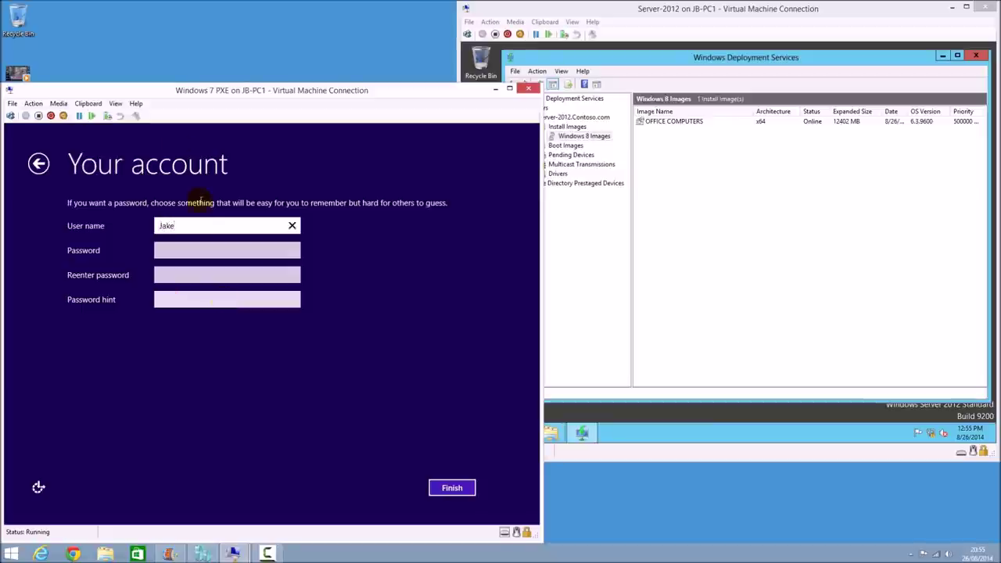
left_click(453, 490)
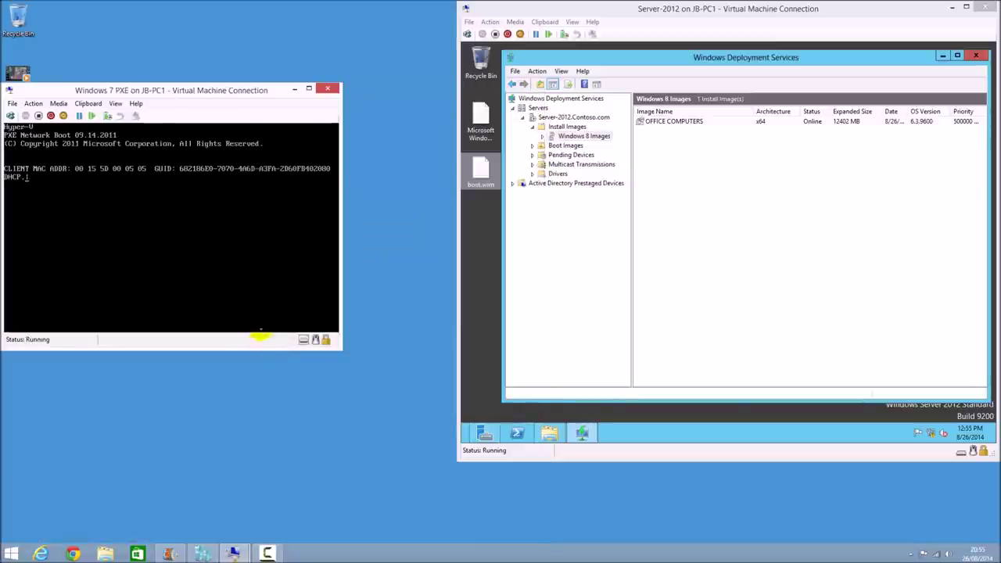
key("Escape")
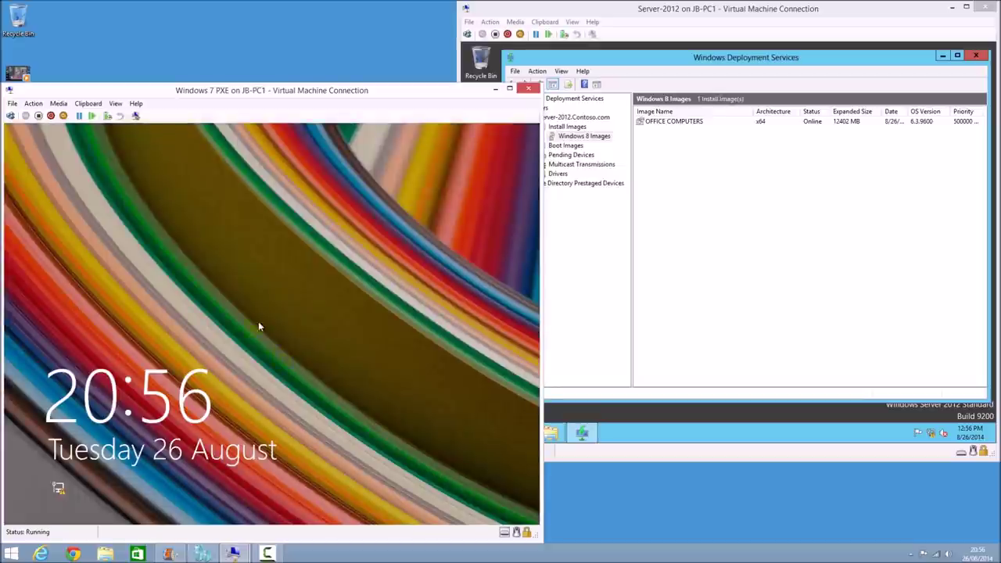
left_click(259, 326)
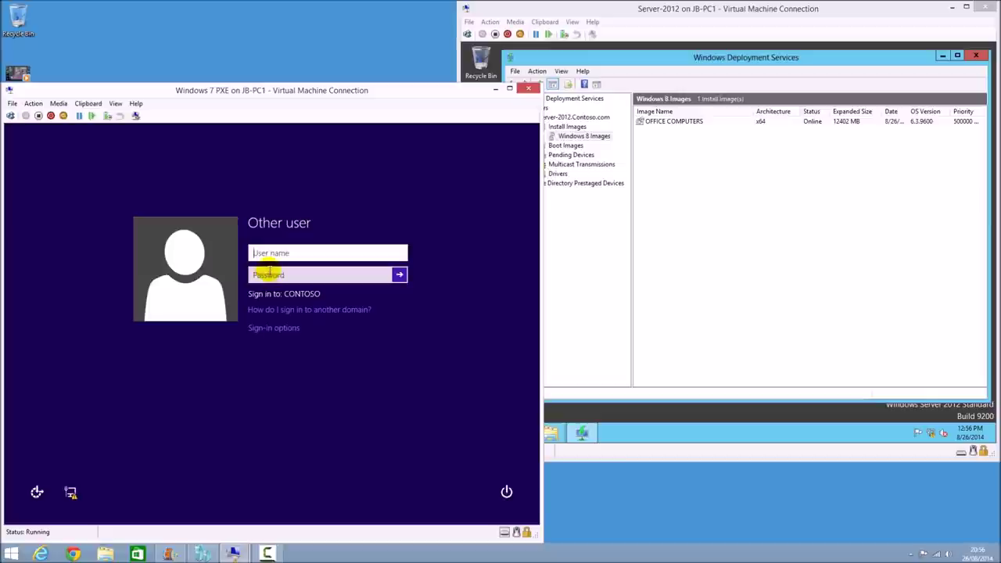
Try signing in as administrator with no password and dismiss the account-disabled message.
type("ministrator")
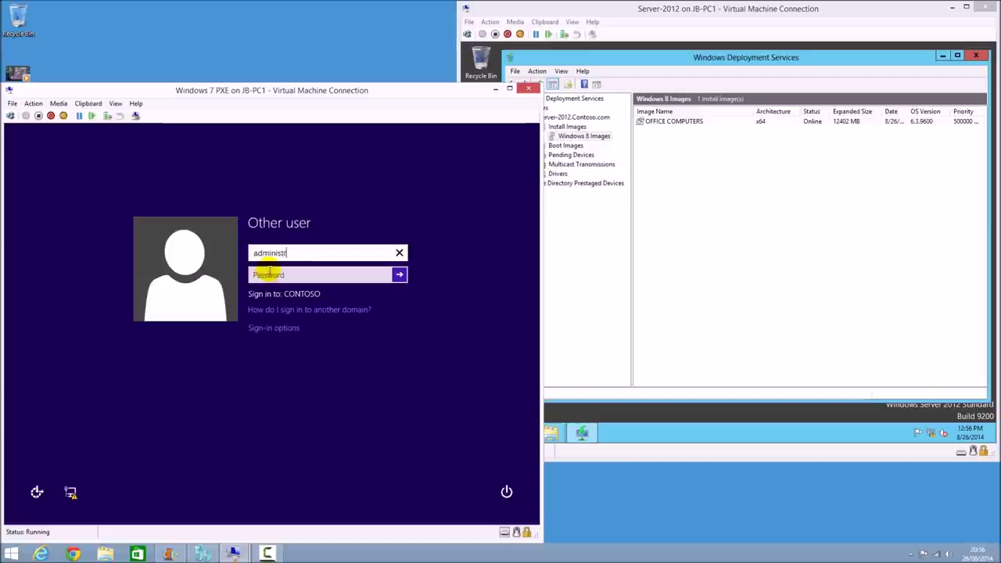
key("Tab")
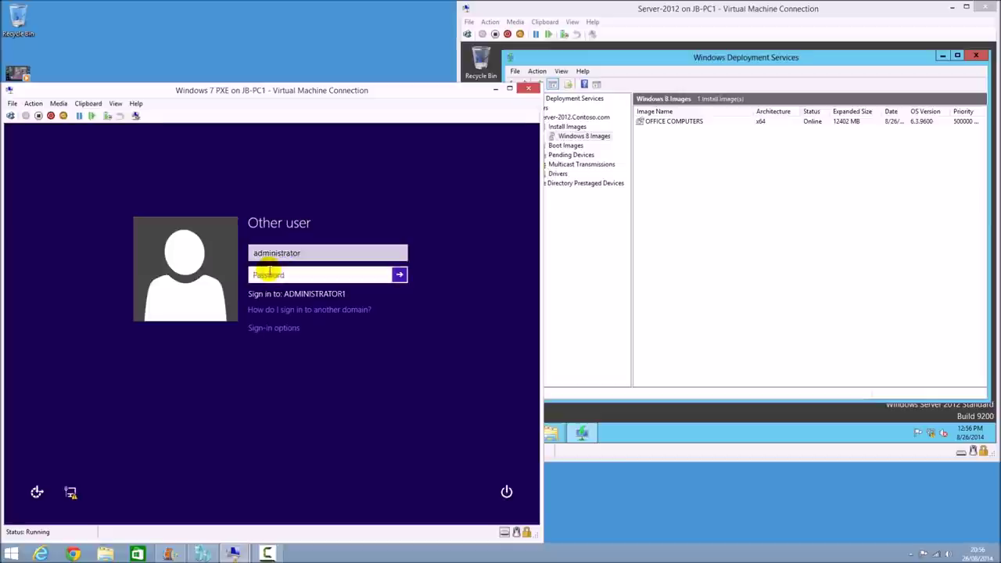
key("Return")
left_click(270, 274)
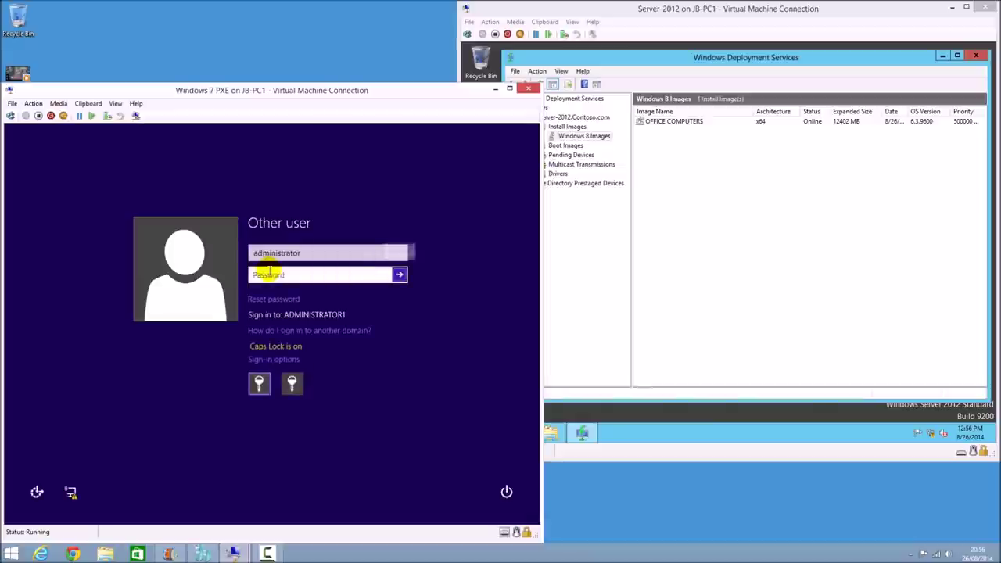
Sign in with the local account as .\ followed by the local user name.
key("shift+Tab")
key("BackSpace")
key("BackSpace")
type(".\\Jake")
key("Return")
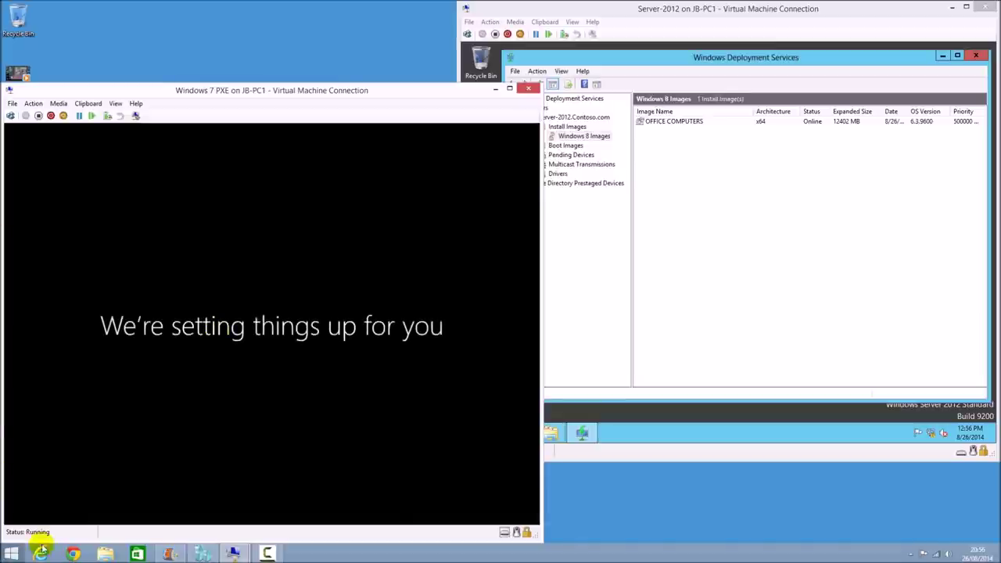
On the server VM, open and cancel Add Image Group under Install Images, then return to the client VM.
left_click(741, 290)
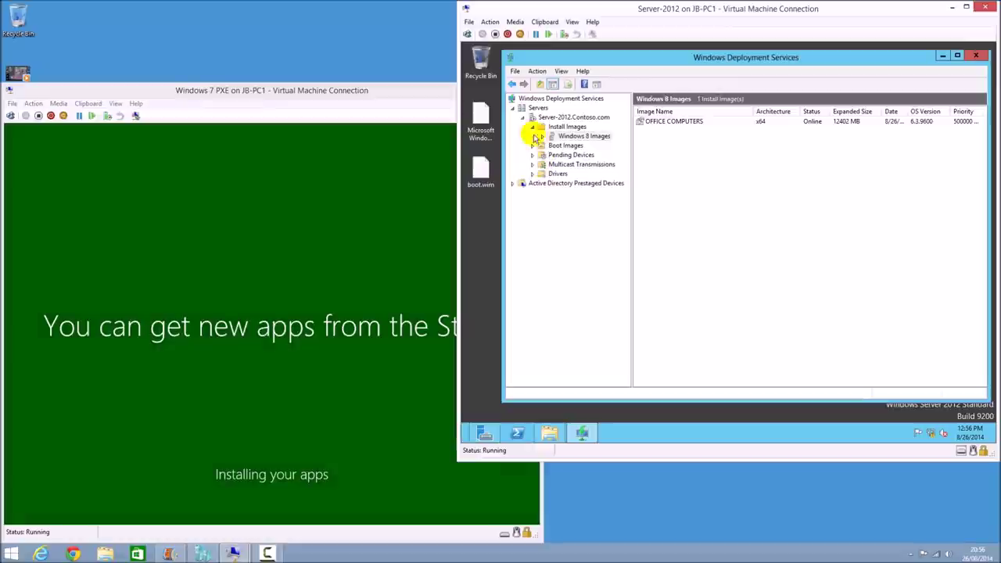
right_click(567, 127)
left_click(613, 148)
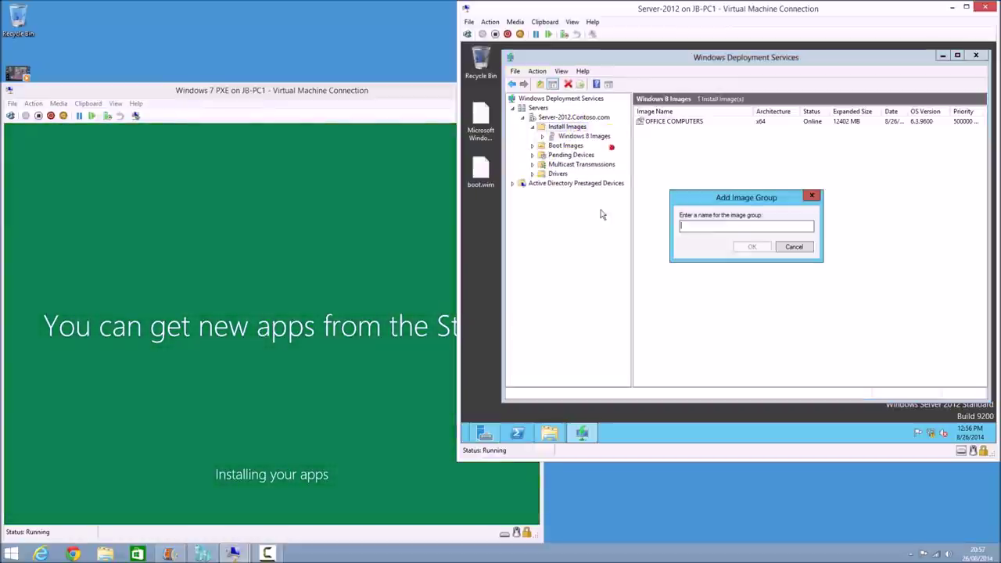
left_click(796, 247)
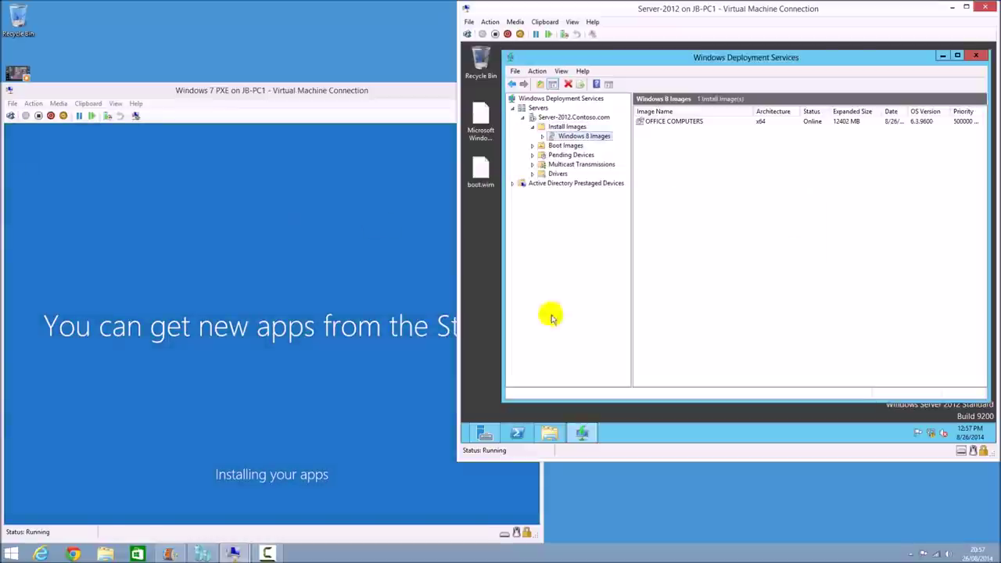
left_click(791, 206)
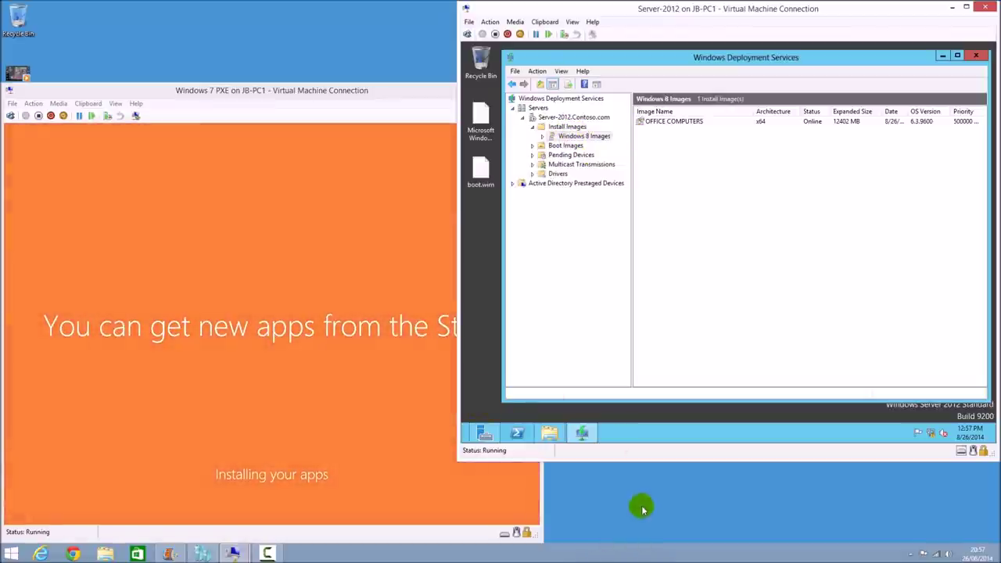
left_click(229, 273)
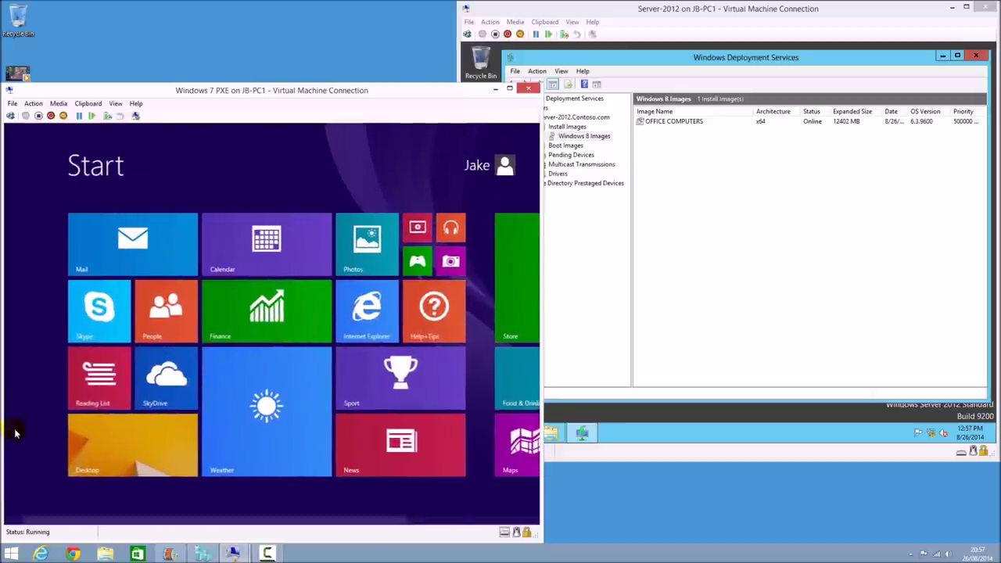
Go from the Start screen to the Windows 8.1 desktop via the Desktop tile.
left_click(152, 456)
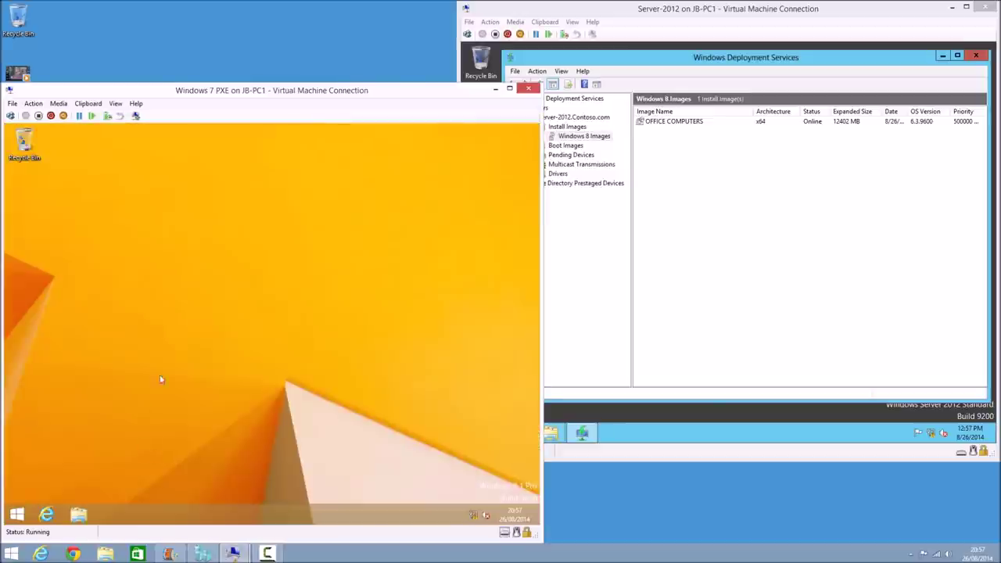